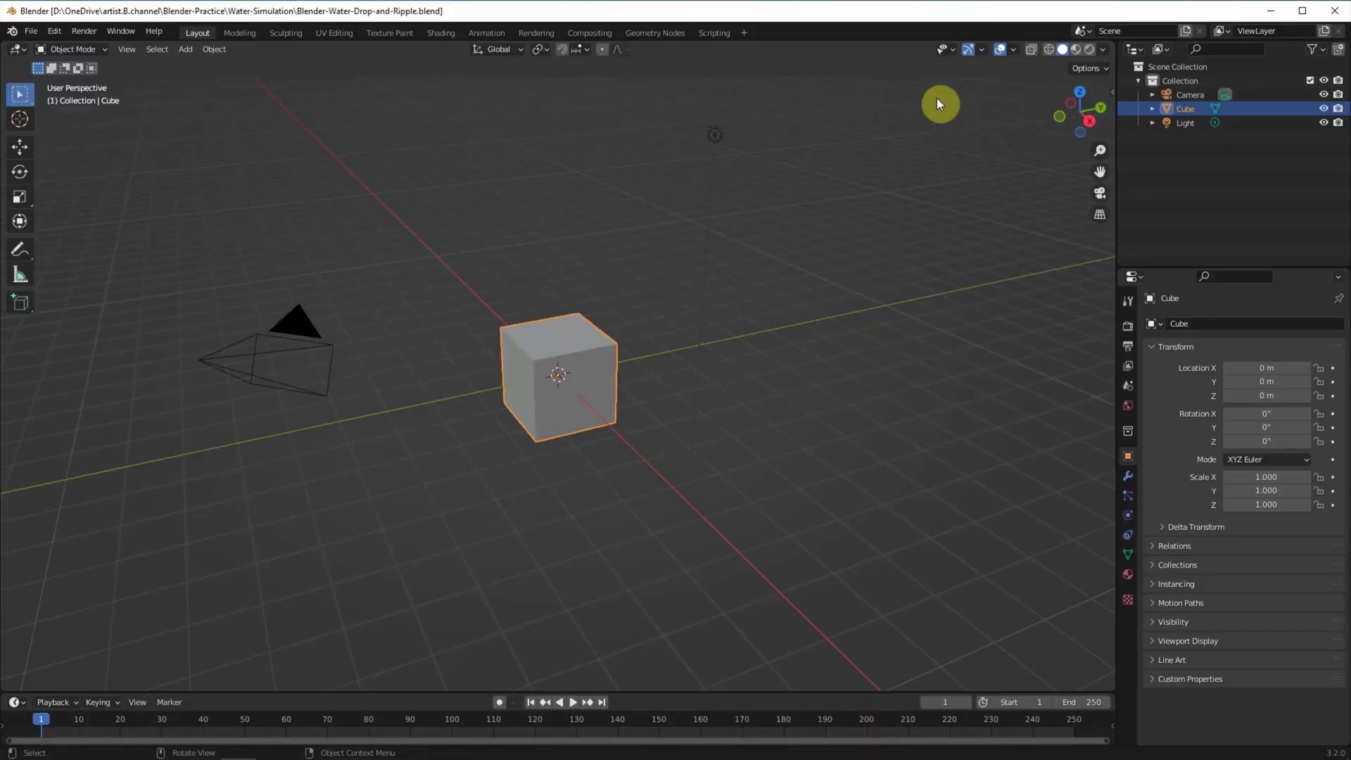
# Step: Box-select the default cube, camera and light in the viewport
pyautogui.moveTo(938, 103); pyautogui.dragTo(186, 471)
# Step: Delete the default objects and add a UV sphere named Sphere-for-water-drop
pyautogui.press('Delete')
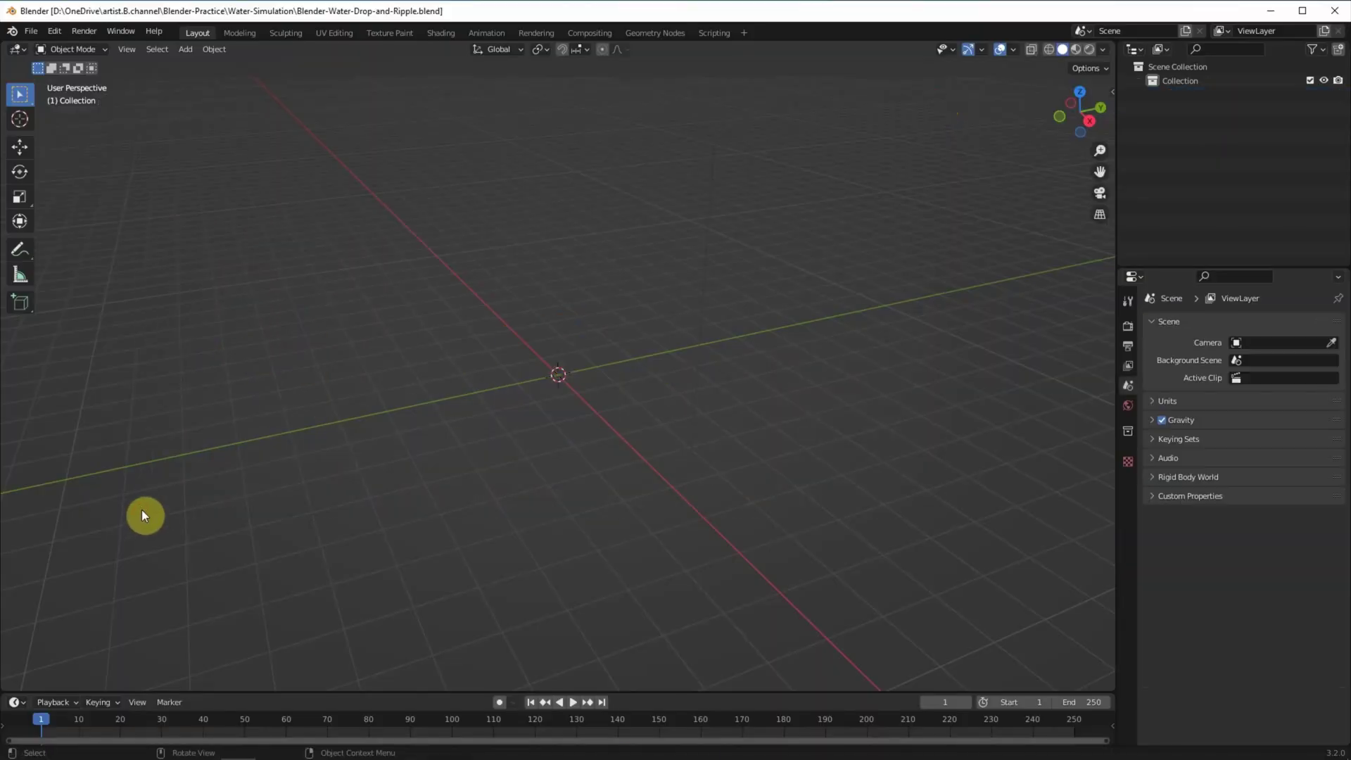
pyautogui.click(185, 50)
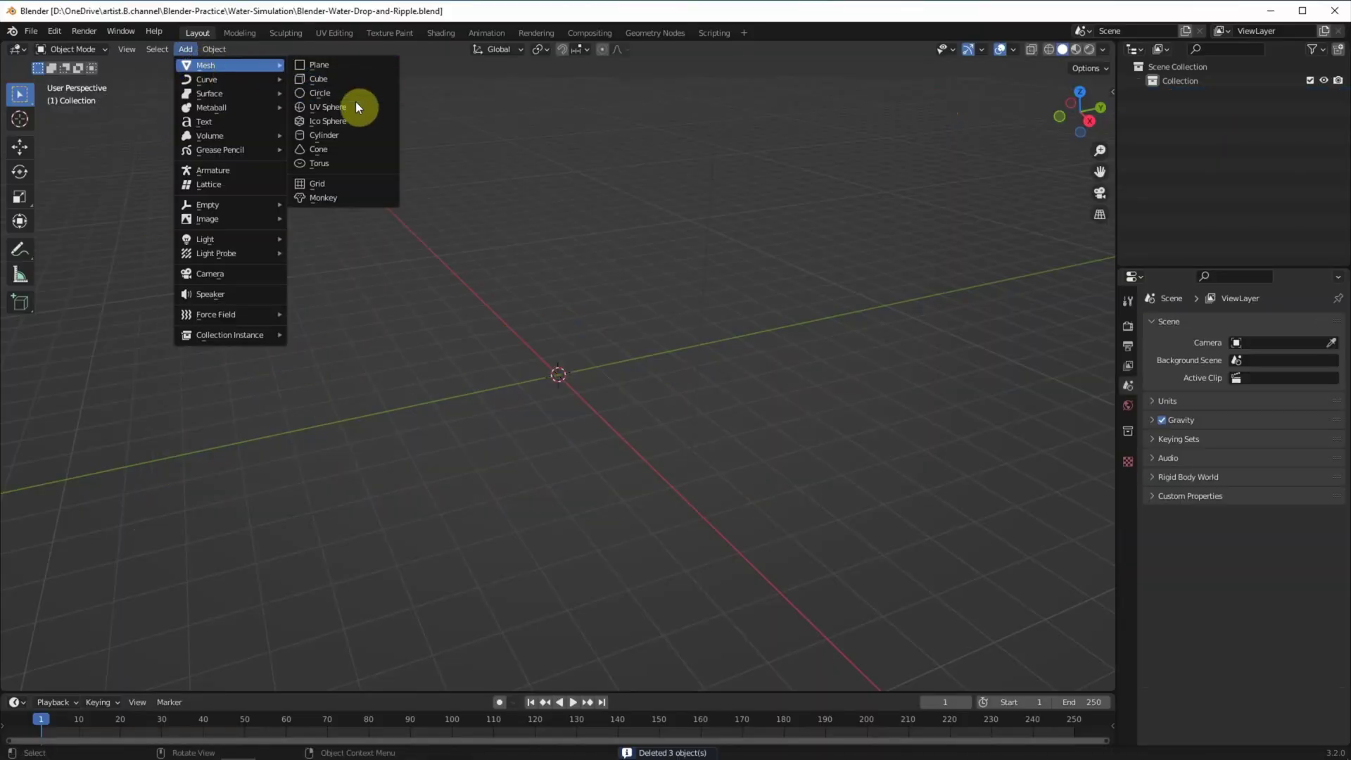
pyautogui.click(356, 105)
pyautogui.doubleClick(1186, 95)
pyautogui.write('Sphere-for-water-drop')
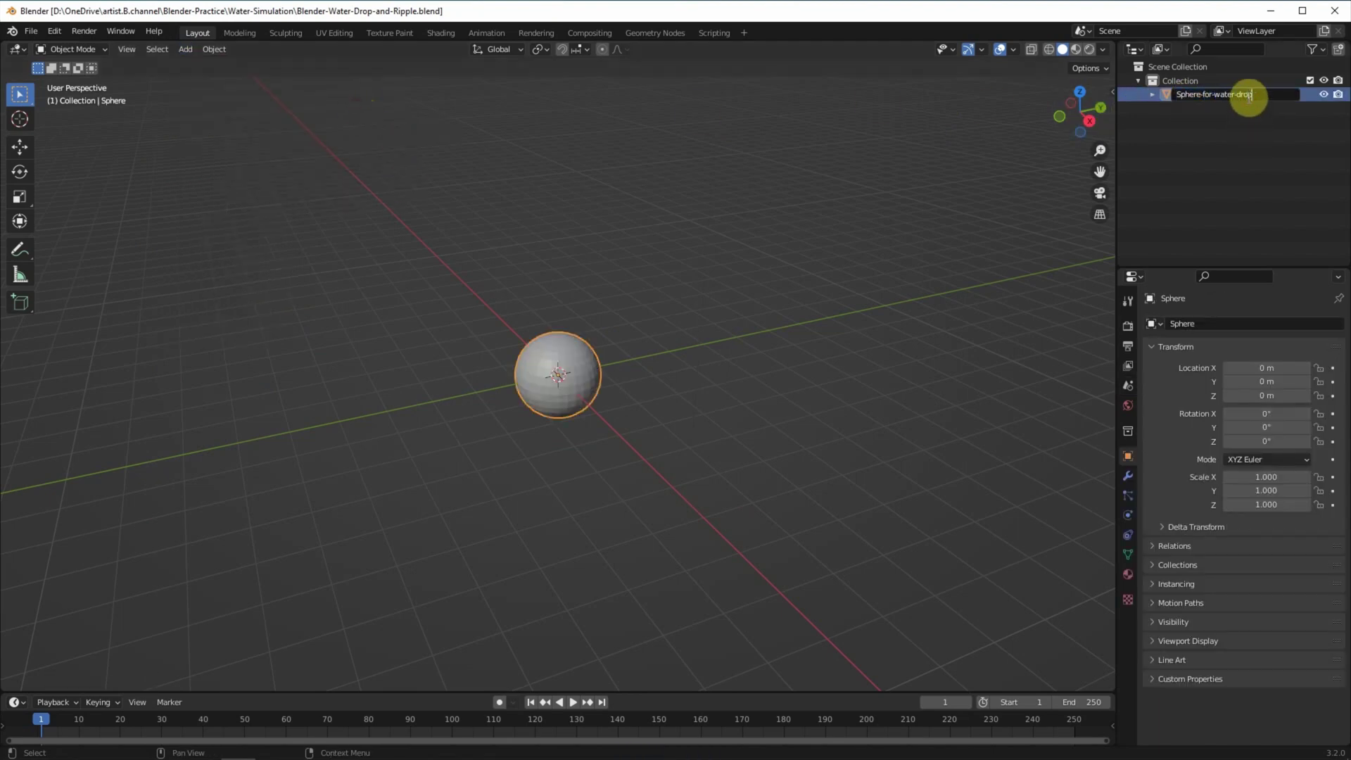
pyautogui.press('Return')
# Step: In front view, raise the sphere to a Z location of 24.991 m
pyautogui.press('KP_1')
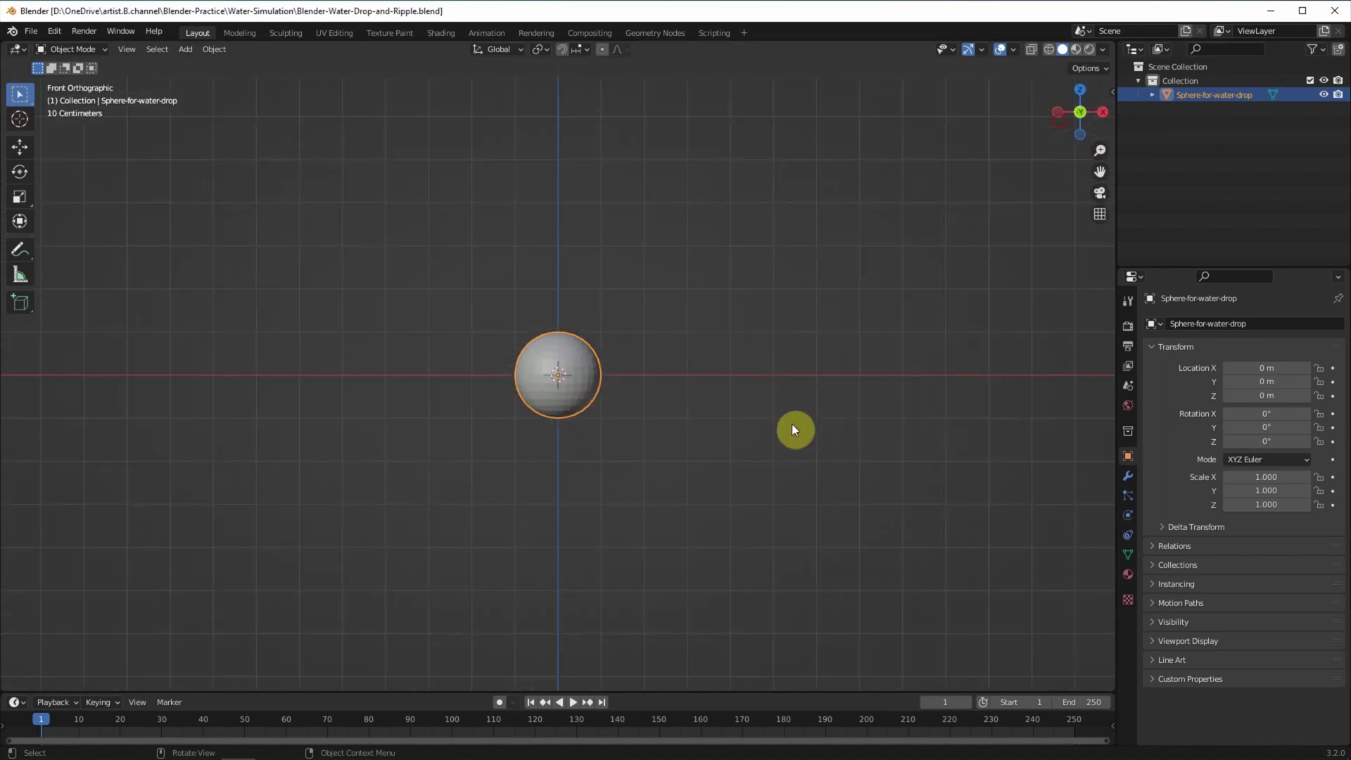
pyautogui.scroll(-3, 795, 366)
pyautogui.keyDown('shift'); pyautogui.moveTo(762, 344); pyautogui.dragTo(801, 488, button='middle'); pyautogui.keyUp('shift')
pyautogui.keyDown('shift'); pyautogui.scroll(2, 809, 491); pyautogui.keyUp('shift')
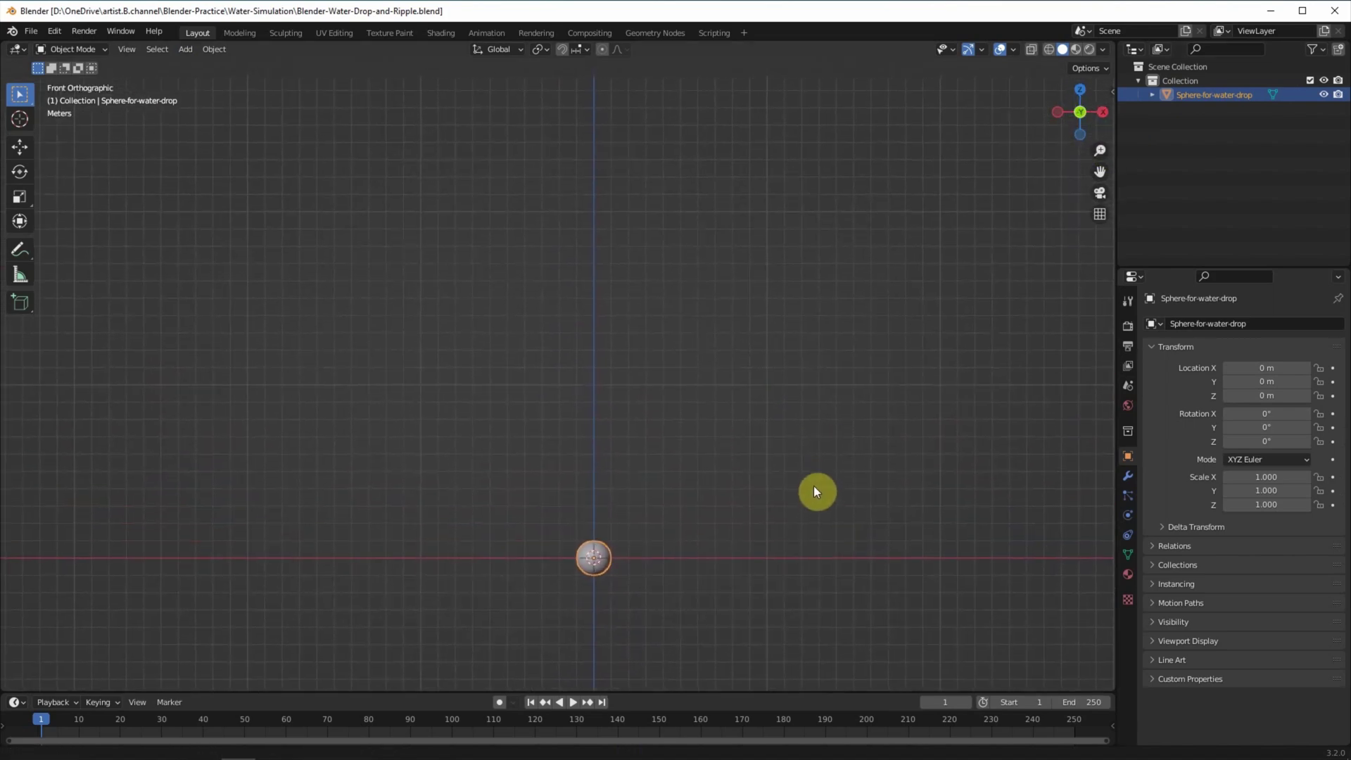
pyautogui.click(20, 146)
pyautogui.moveTo(601, 512); pyautogui.dragTo(622, 60)
pyautogui.keyDown('shift'); pyautogui.moveTo(727, 350); pyautogui.dragTo(711, 369, button='middle'); pyautogui.keyUp('shift')
pyautogui.click(187, 49)
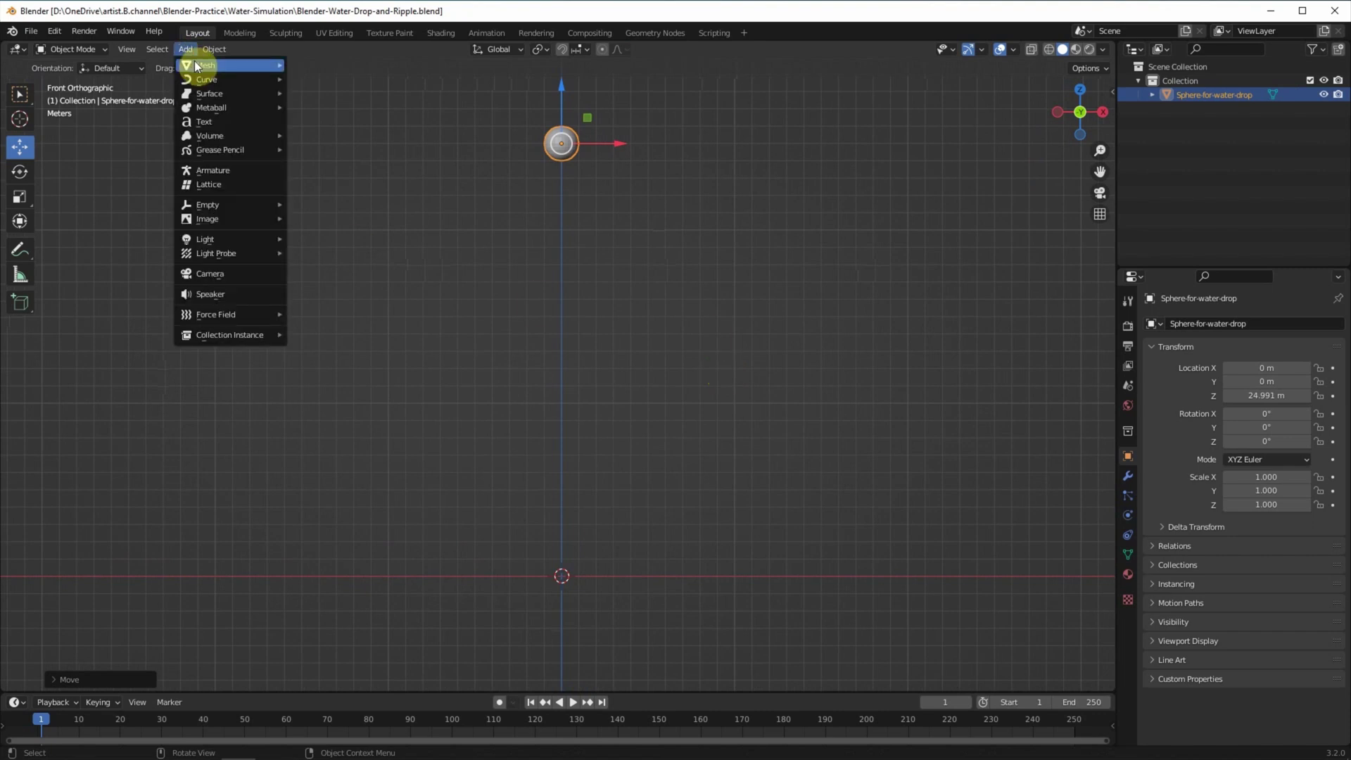
# Step: Add a cylinder at the origin and rename it water-pond
pyautogui.click(331, 134)
pyautogui.doubleClick(1191, 94)
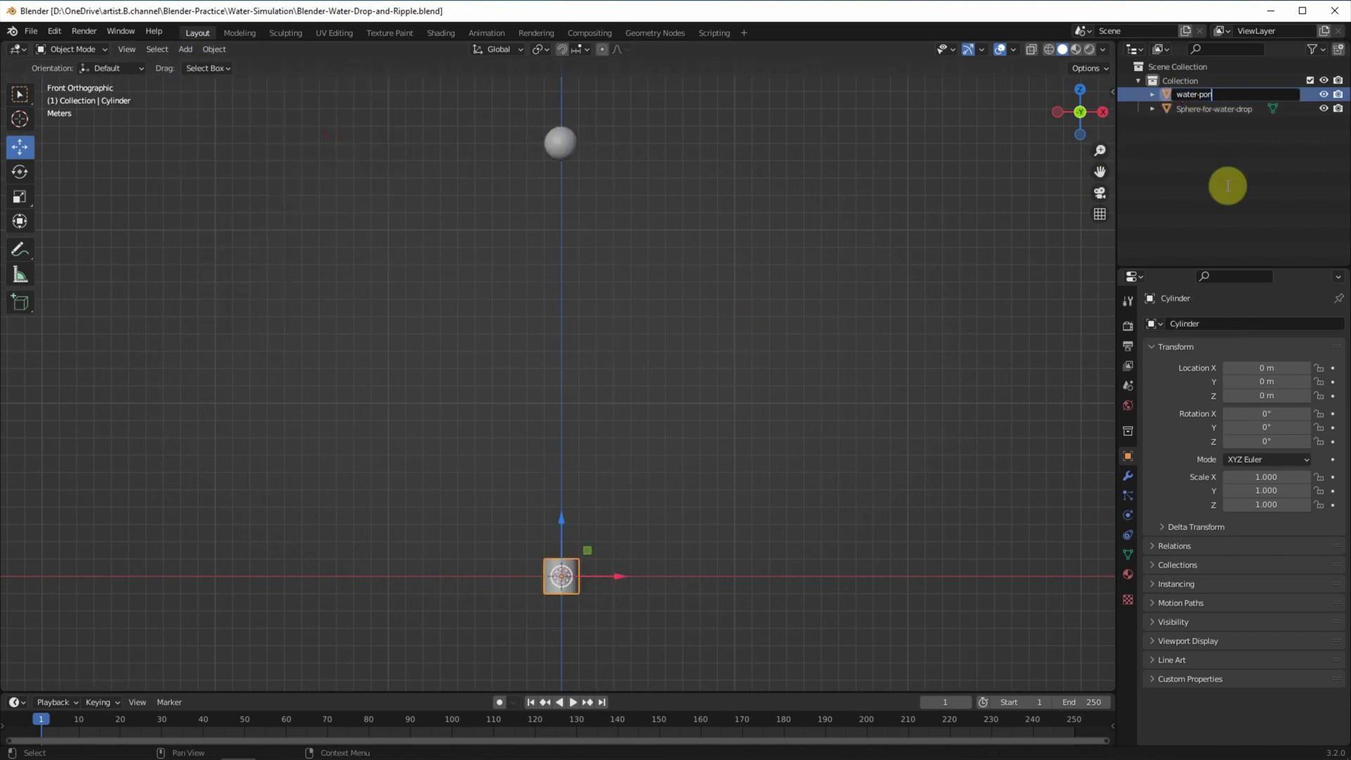
pyautogui.press('Return')
# Step: Scale the pond to 9.411, flatten it to 3.546 in Z, and raise it to Z 3.9824 m
pyautogui.press('s')
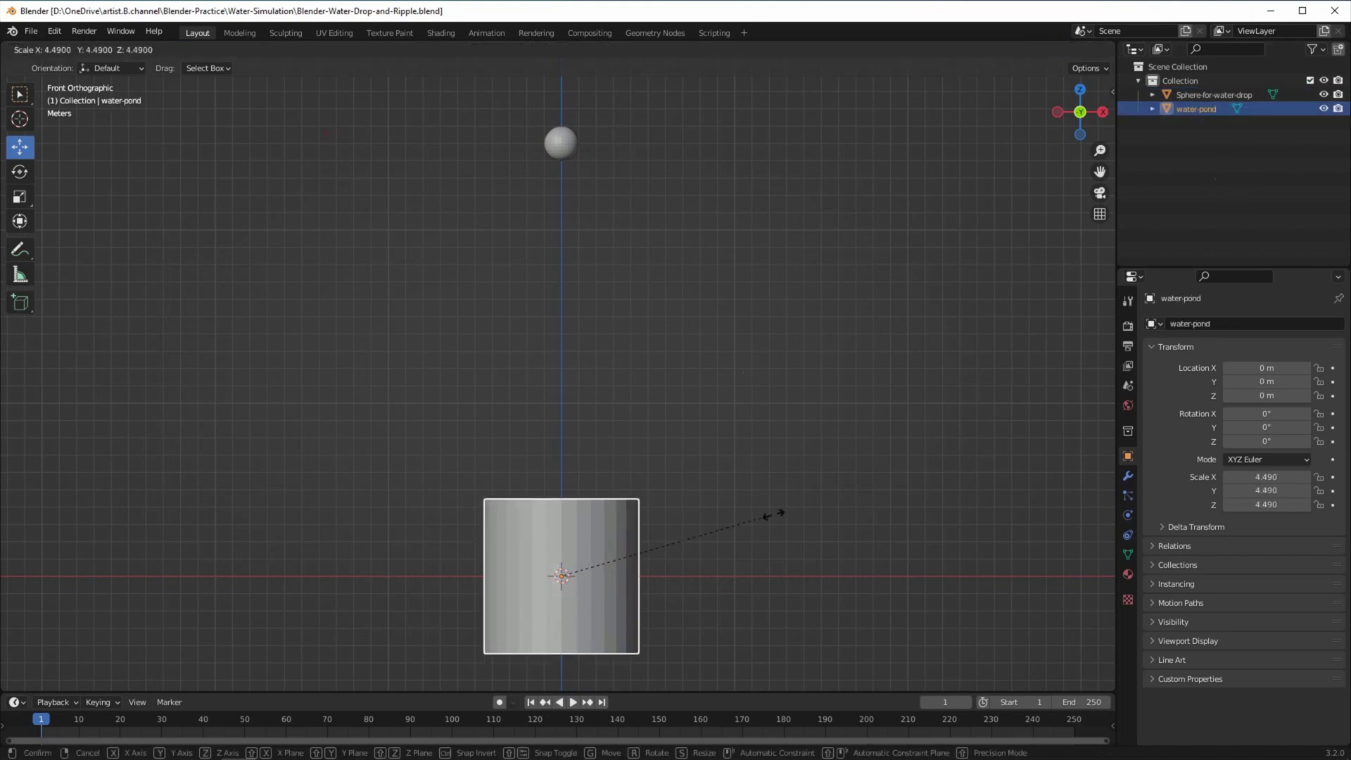
pyautogui.click(774, 489)
pyautogui.click(20, 199)
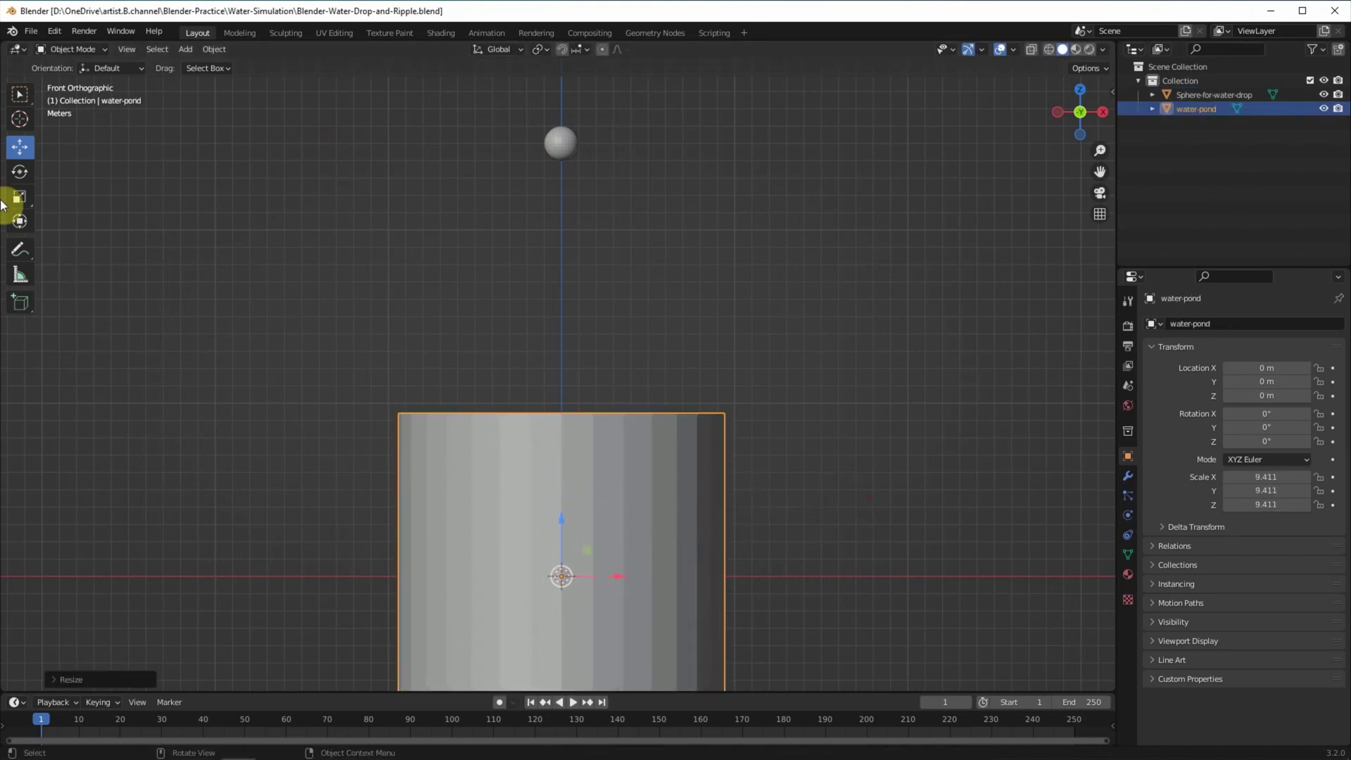
pyautogui.moveTo(566, 524)
pyautogui.mouseDown()
pyautogui.moveTo(558, 556)
pyautogui.moveTo(559, 446)
pyautogui.mouseUp()
pyautogui.click(20, 146)
pyautogui.click(842, 371)
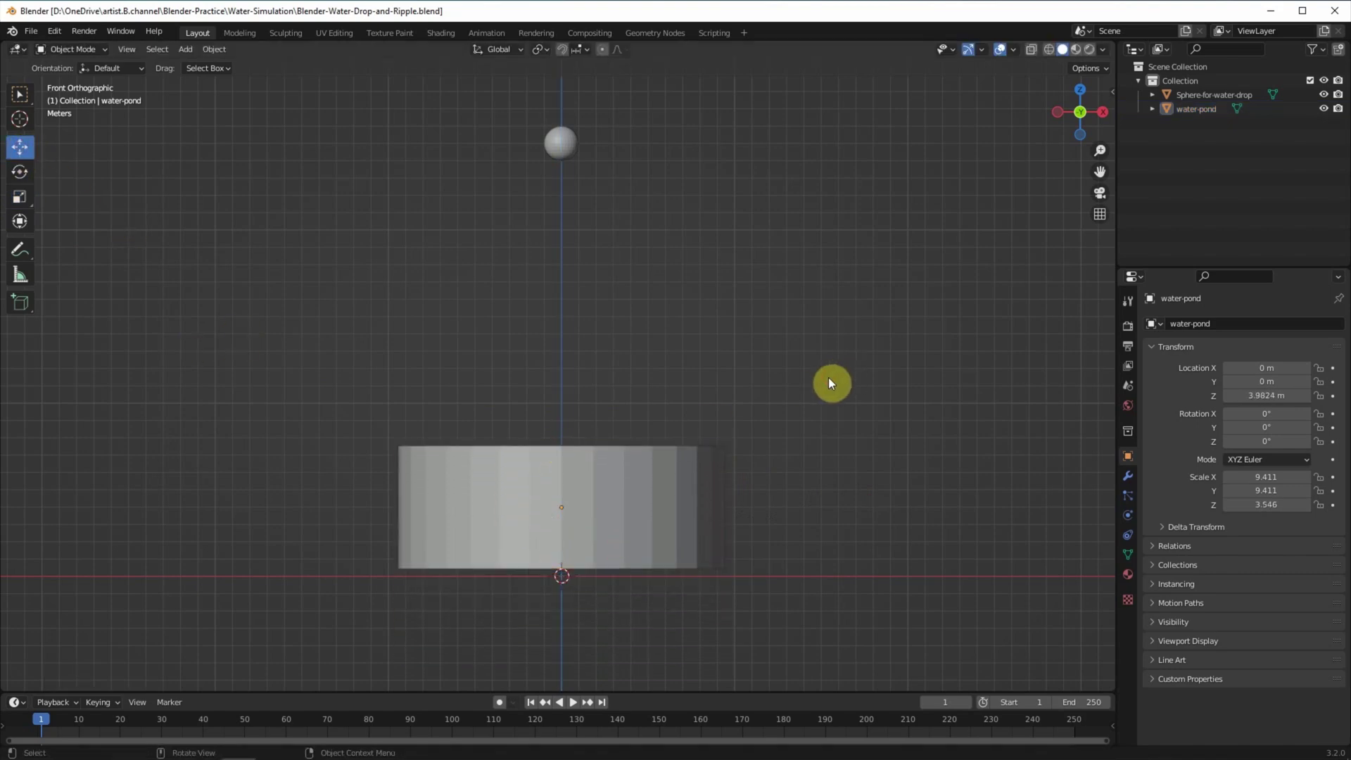
pyautogui.click(185, 49)
pyautogui.moveTo(207, 66)
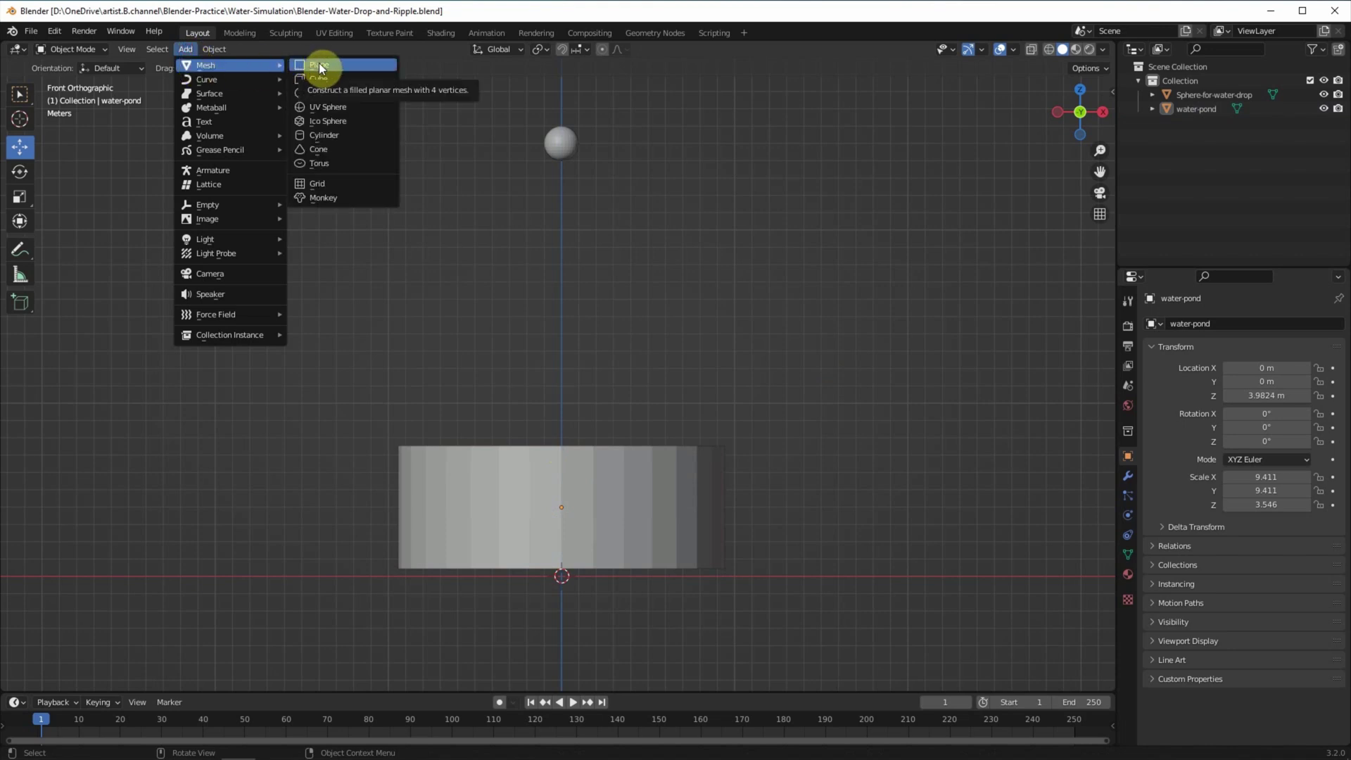
# Step: Add another cylinder at the origin and rename it container
pyautogui.click(362, 134)
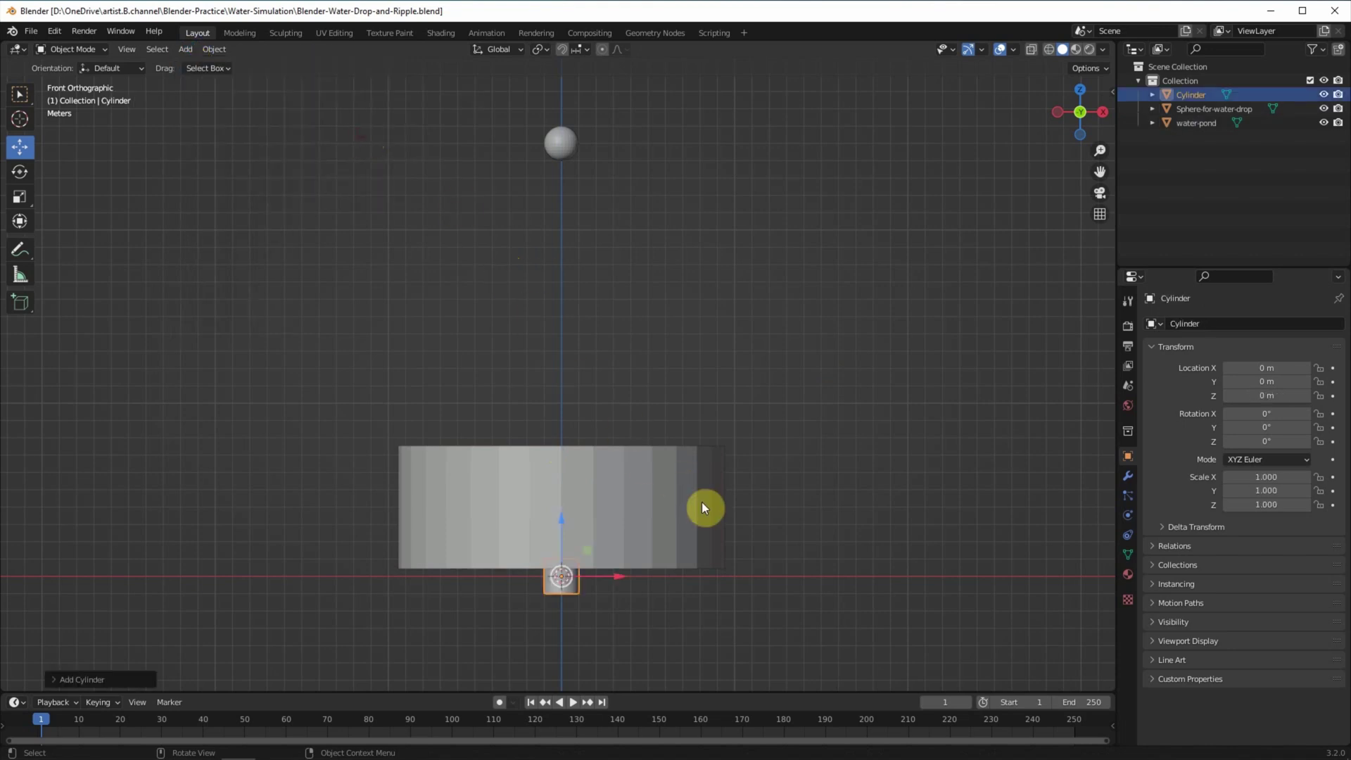
pyautogui.press('F2')
pyautogui.write('conta')
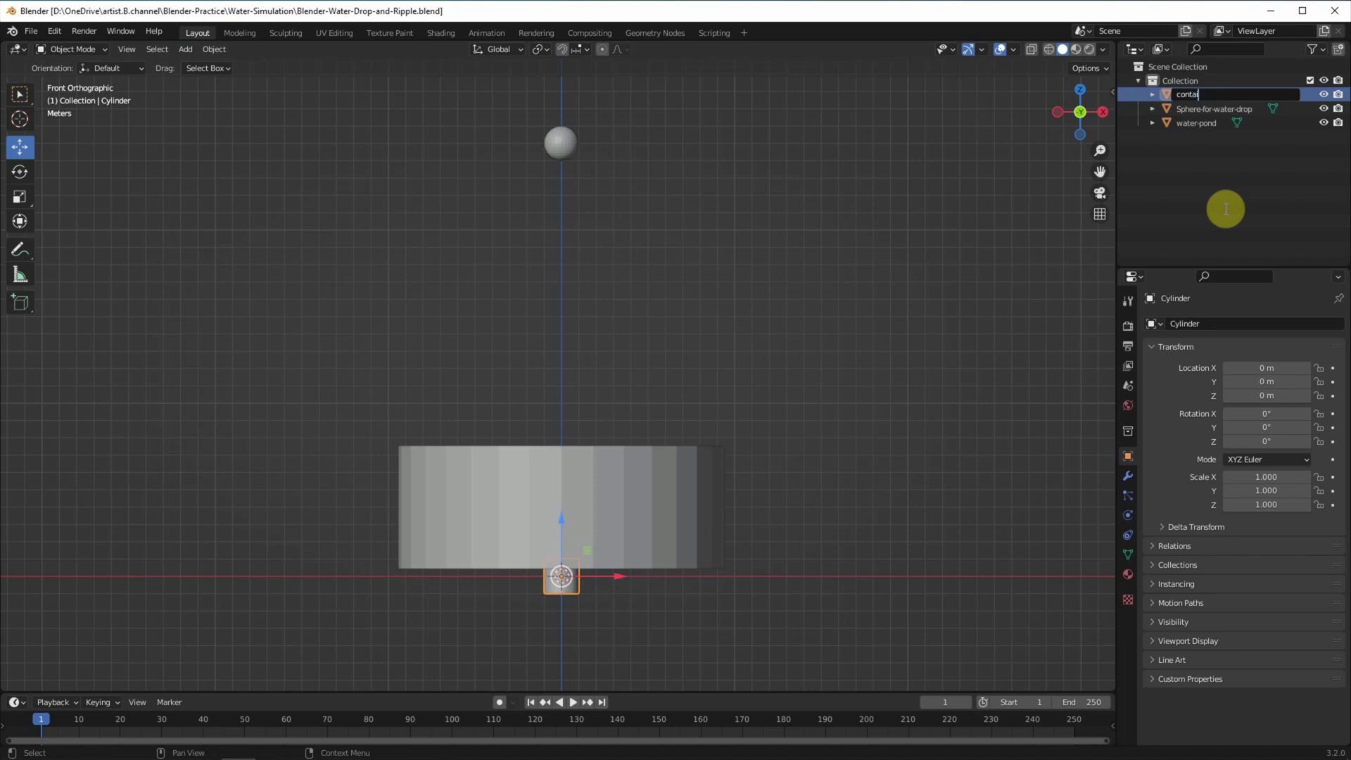
pyautogui.write('ner')
pyautogui.press('Return')
# Step: Scale the container uniformly to 12.012 and turn on the X-ray wireframe view
pyautogui.write('s')
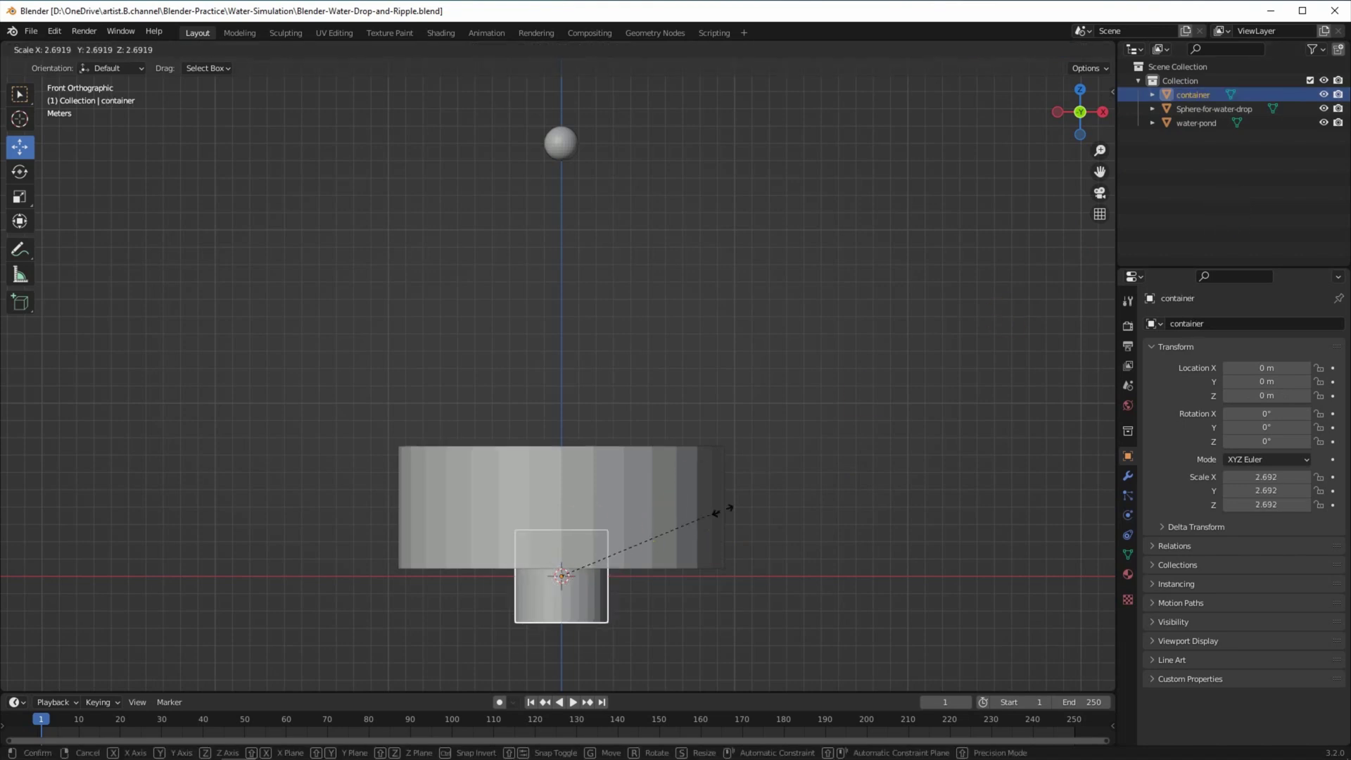
pyautogui.write('5.25')
pyautogui.press('Return')
pyautogui.press('s')
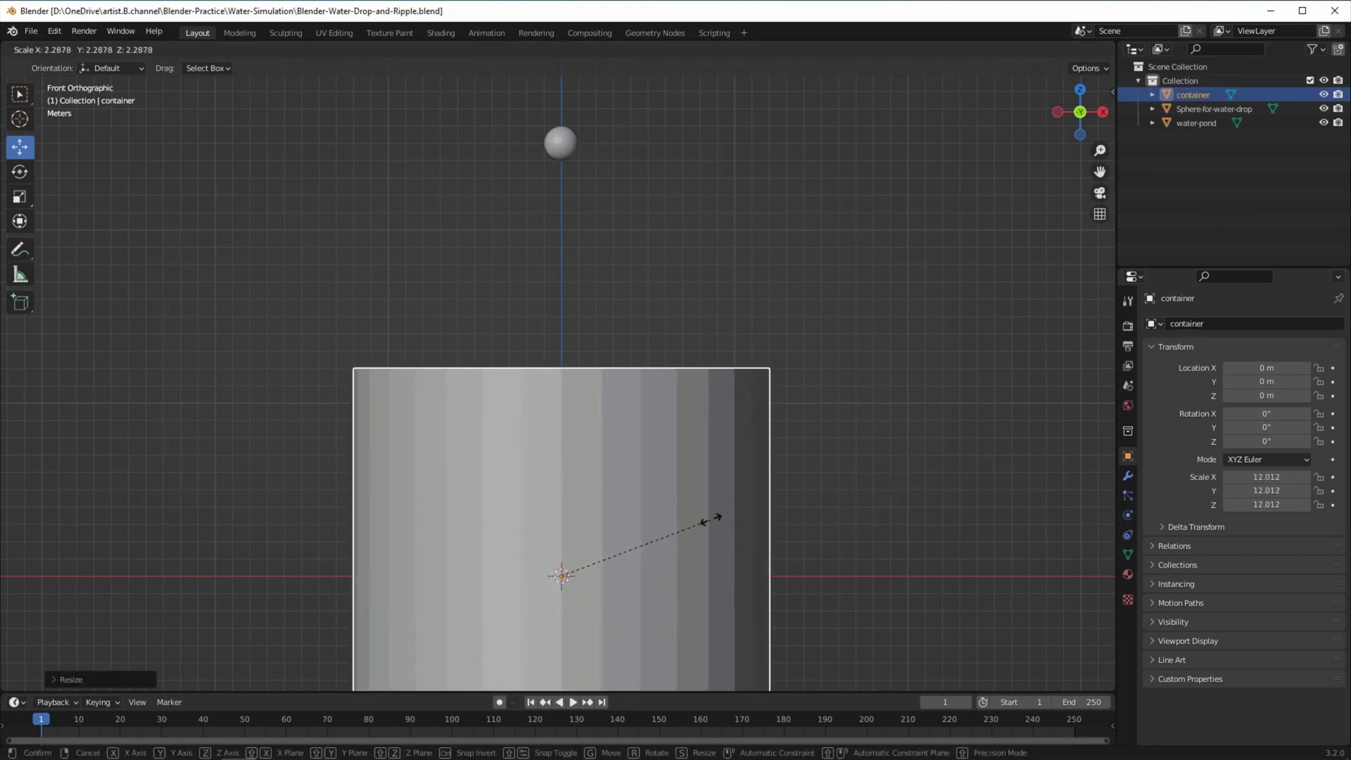
pyautogui.click(868, 405)
pyautogui.moveTo(868, 405)
pyautogui.mouseDown(button='middle')
pyautogui.moveTo(779, 387)
pyautogui.moveTo(806, 347)
pyautogui.mouseUp(button='middle')
pyautogui.click(1049, 49)
pyautogui.click(84, 50)
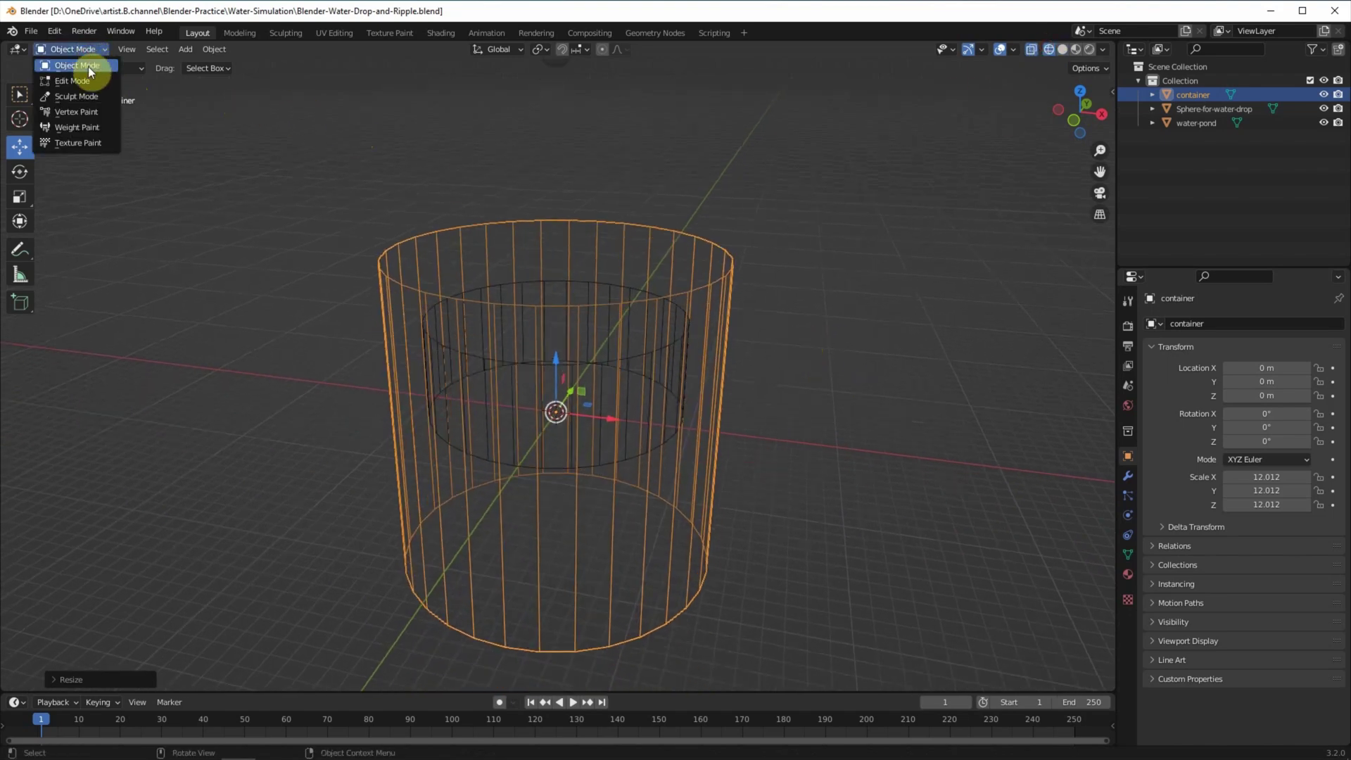
# Step: In Edit Mode, extrude and shrink the container's top face to leave an outer rim
pyautogui.click(74, 82)
pyautogui.click(148, 49)
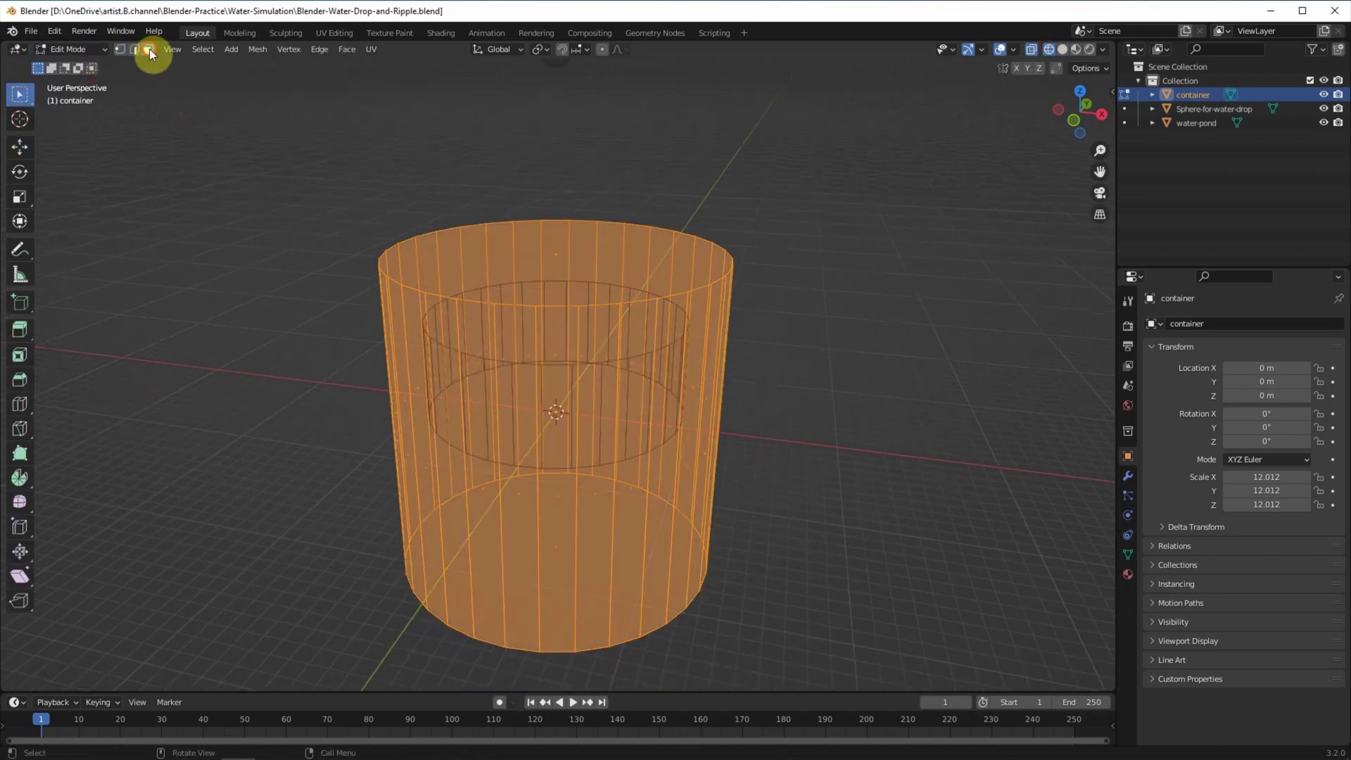
pyautogui.click(556, 253)
pyautogui.press('e')
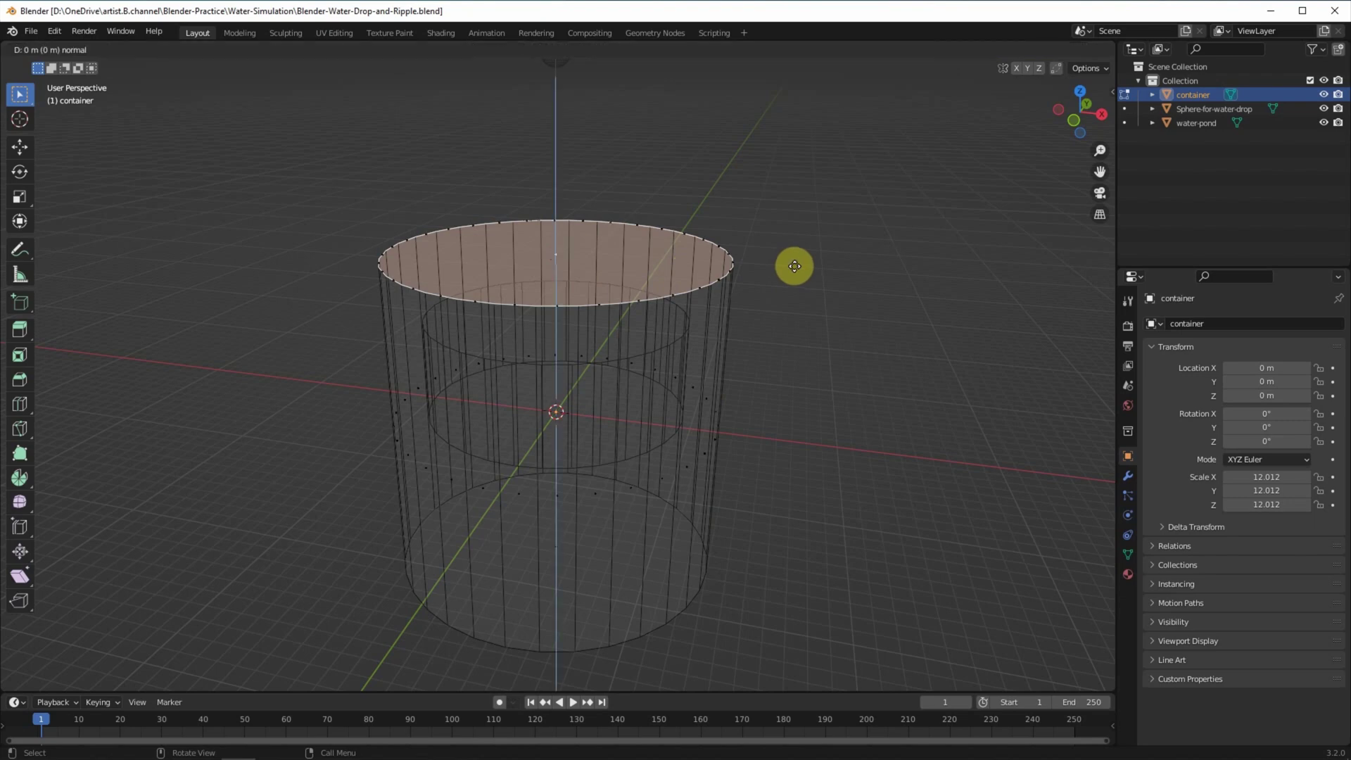
pyautogui.rightClick(794, 266)
pyautogui.press('s')
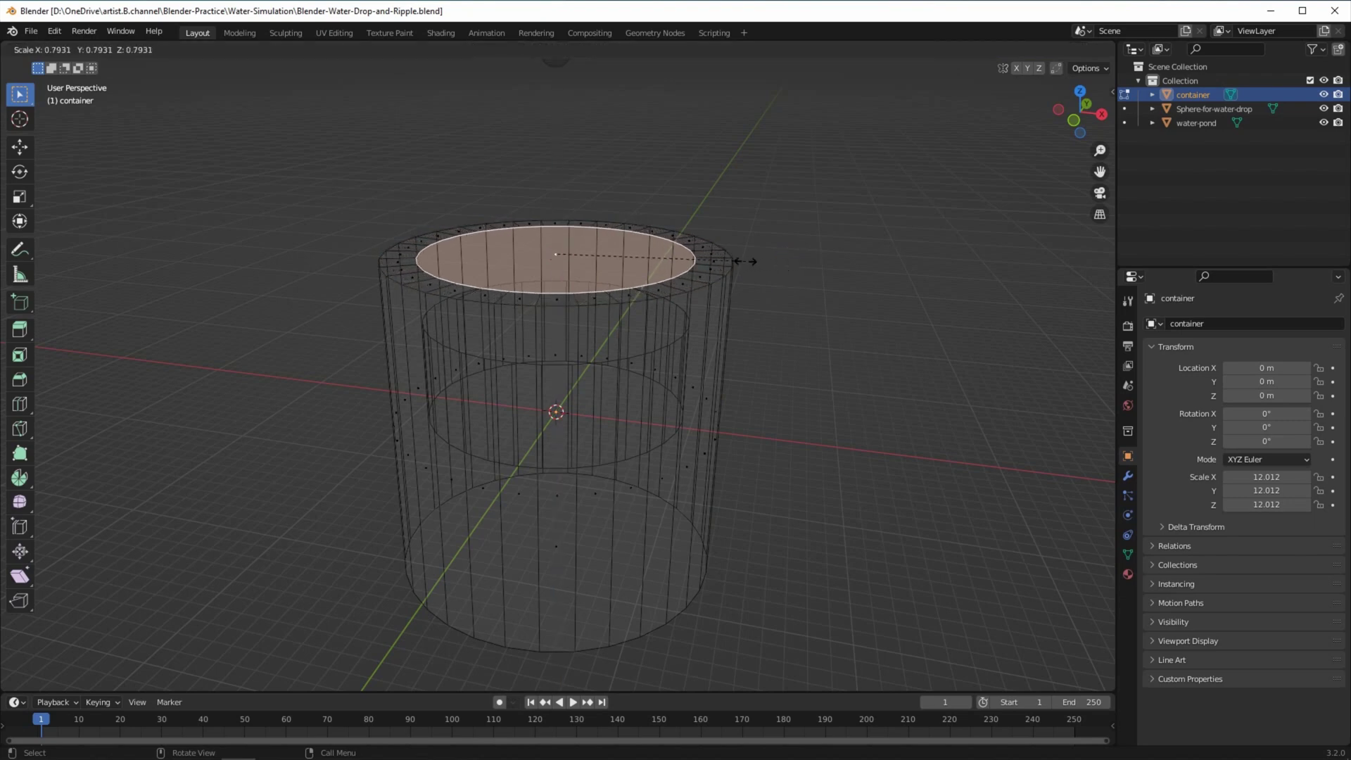
pyautogui.click(746, 261)
# Step: Extrude the inner top face and push it down to hollow out the container
pyautogui.press('g')
pyautogui.press('z')
pyautogui.press('g')
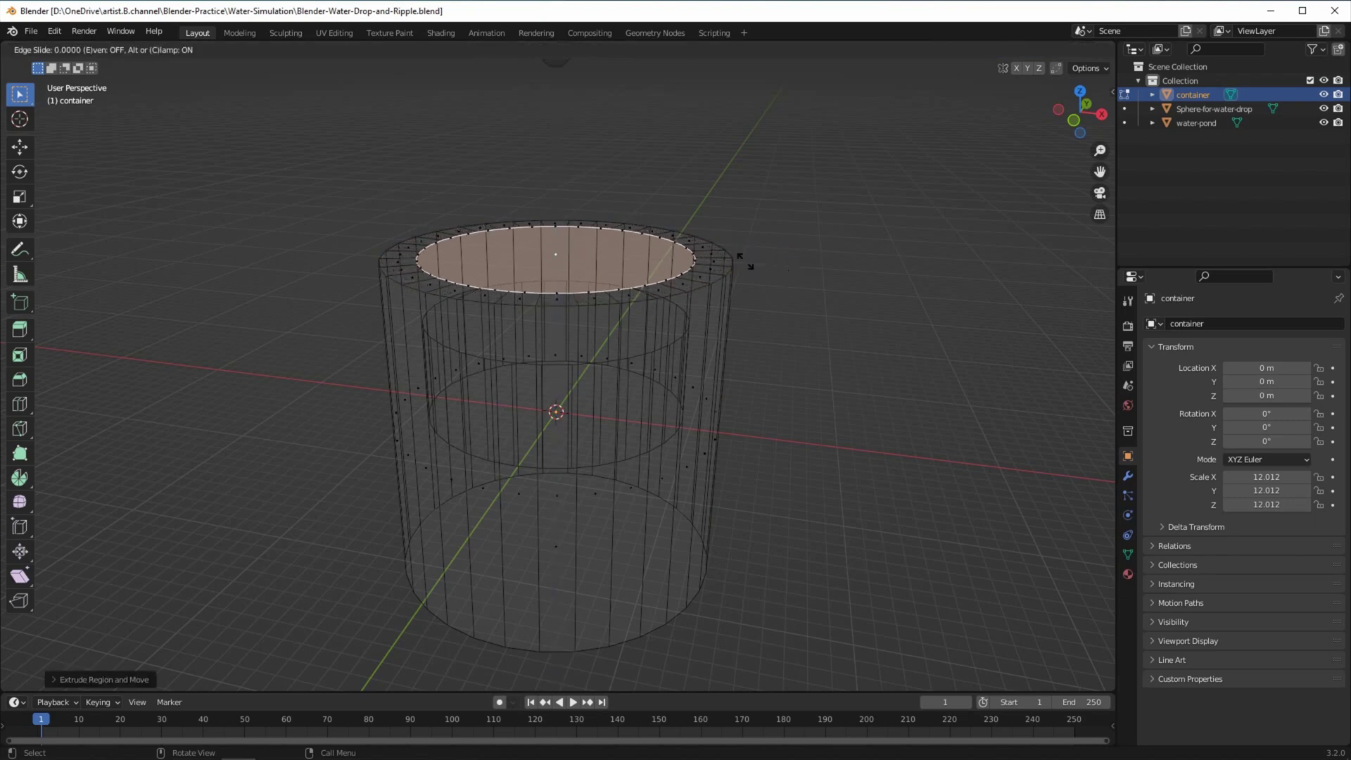
pyautogui.press('g')
pyautogui.press('z')
pyautogui.press('z')
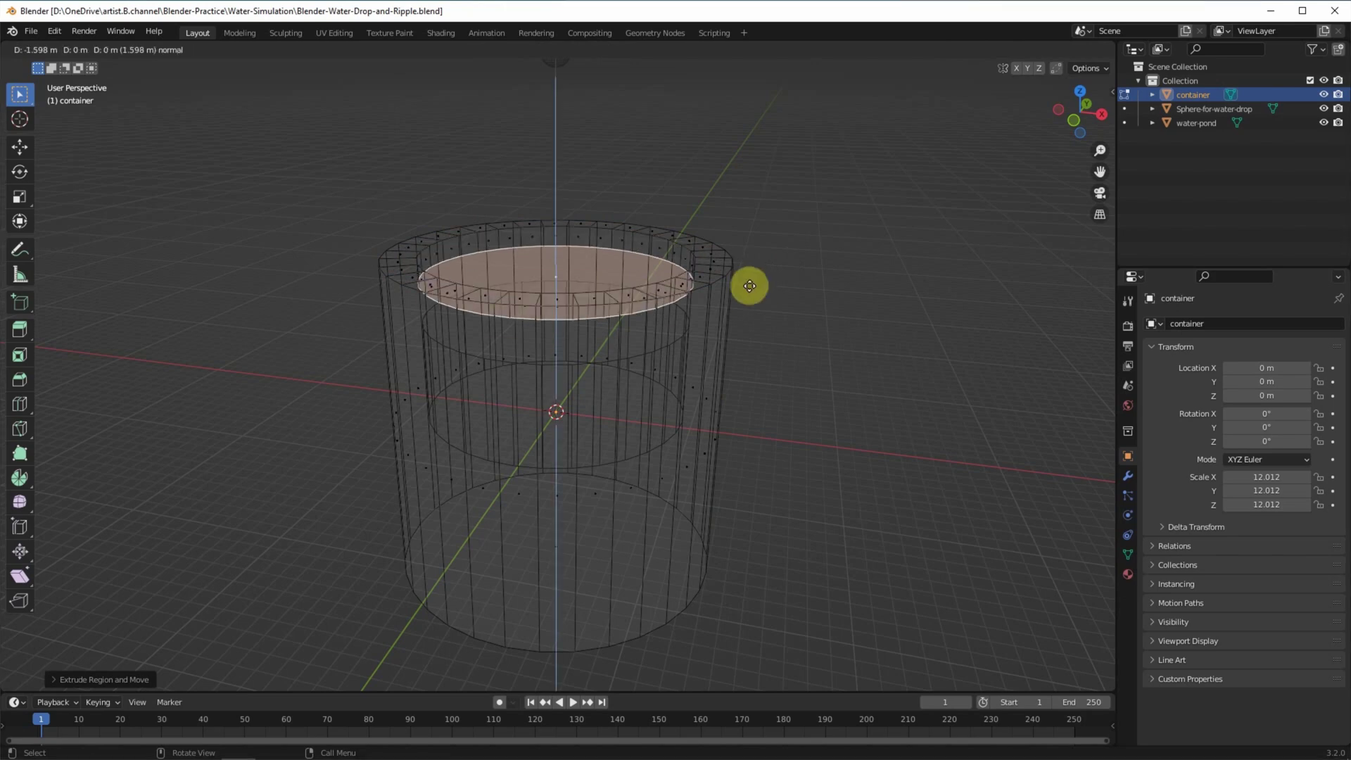
pyautogui.click(758, 418)
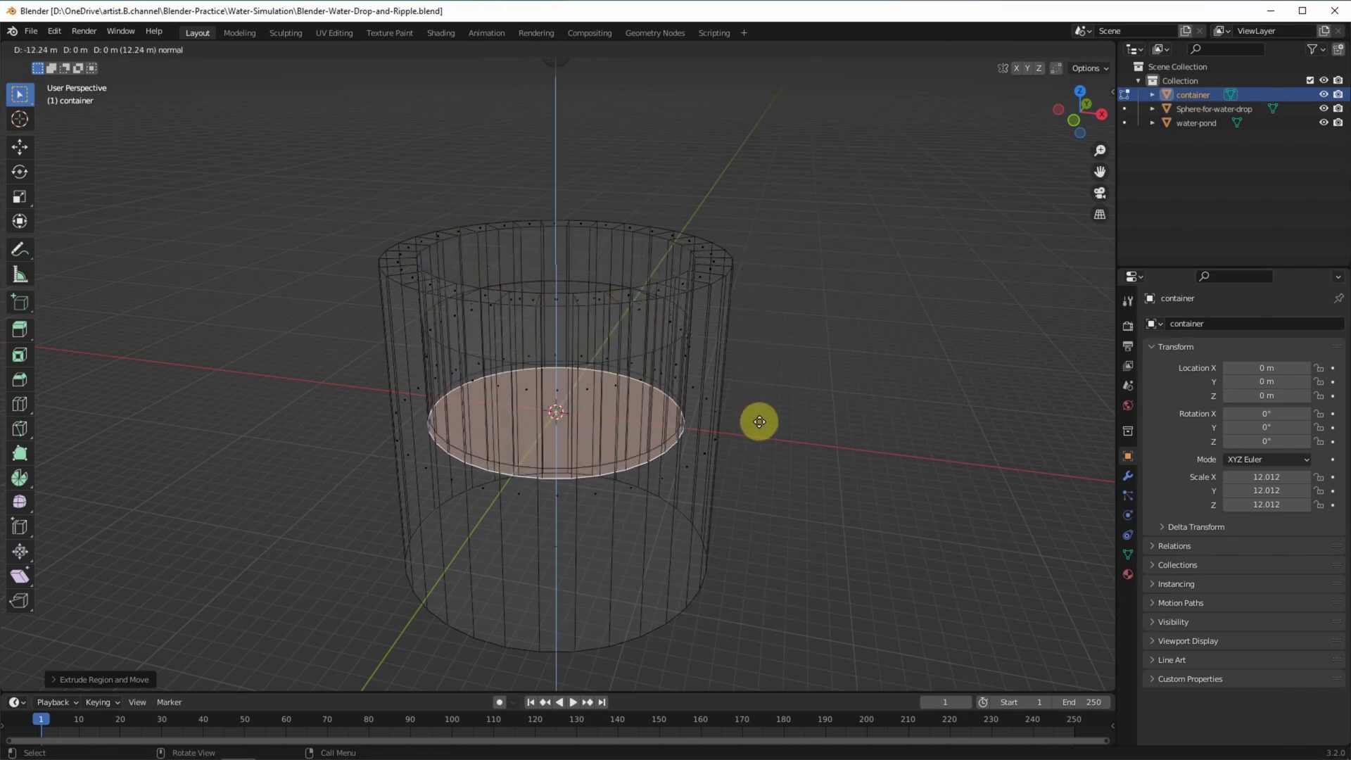
# Step: Raise the container's bottom edge loop about 9 m, then return to Object Mode
pyautogui.click(1072, 124)
pyautogui.moveTo(353, 596); pyautogui.dragTo(732, 626)
pyautogui.click(20, 146)
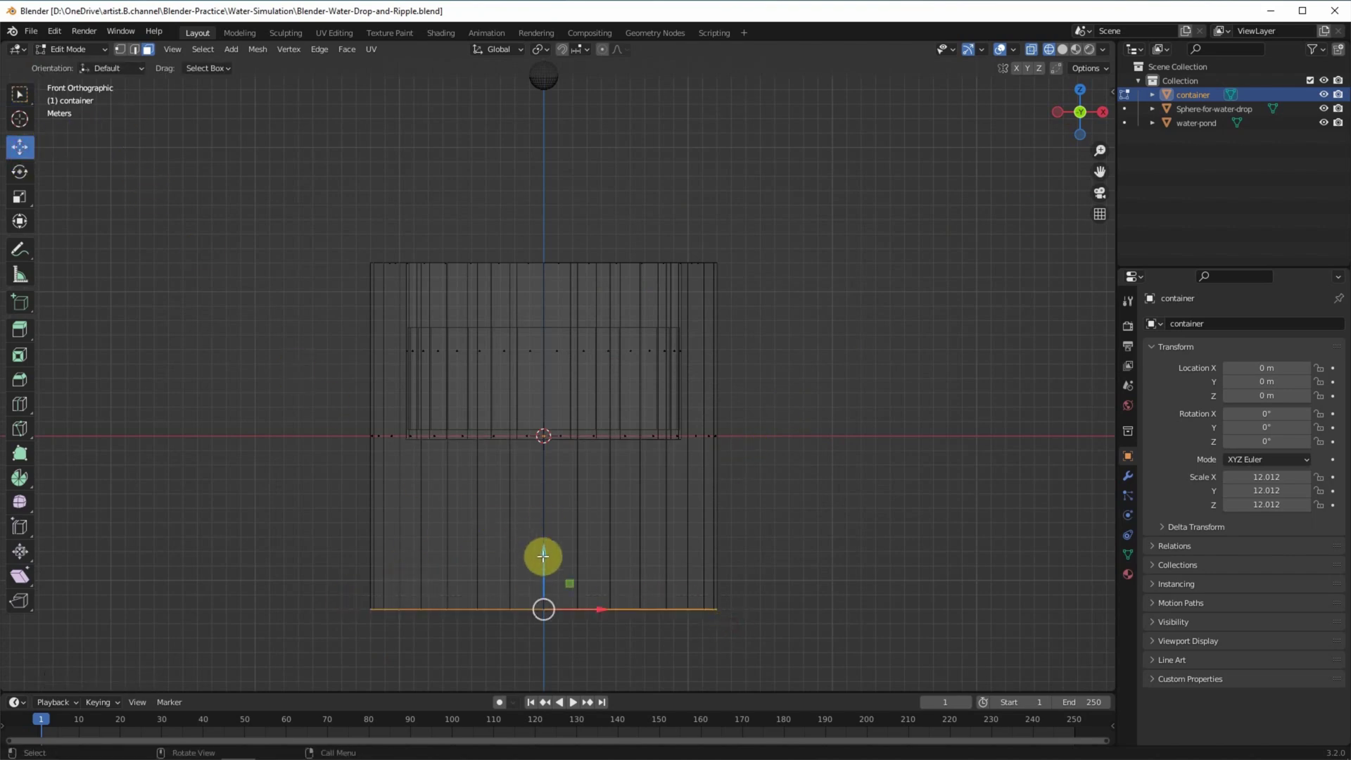
pyautogui.moveTo(543, 605)
pyautogui.mouseDown()
pyautogui.moveTo(552, 410)
pyautogui.moveTo(555, 423)
pyautogui.mouseUp()
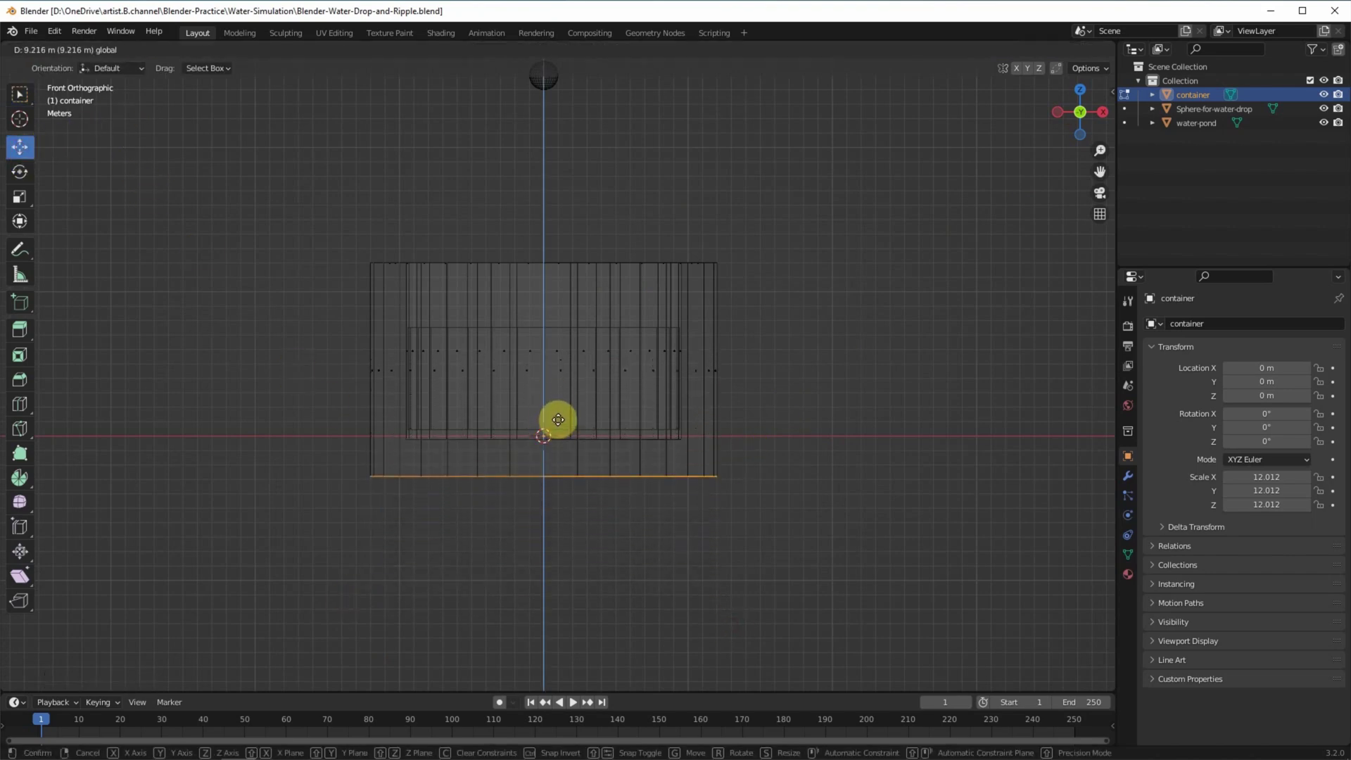
pyautogui.keyDown('shift'); pyautogui.moveTo(792, 368); pyautogui.dragTo(818, 436, button='middle'); pyautogui.keyUp('shift')
pyautogui.click(70, 50)
pyautogui.click(67, 42)
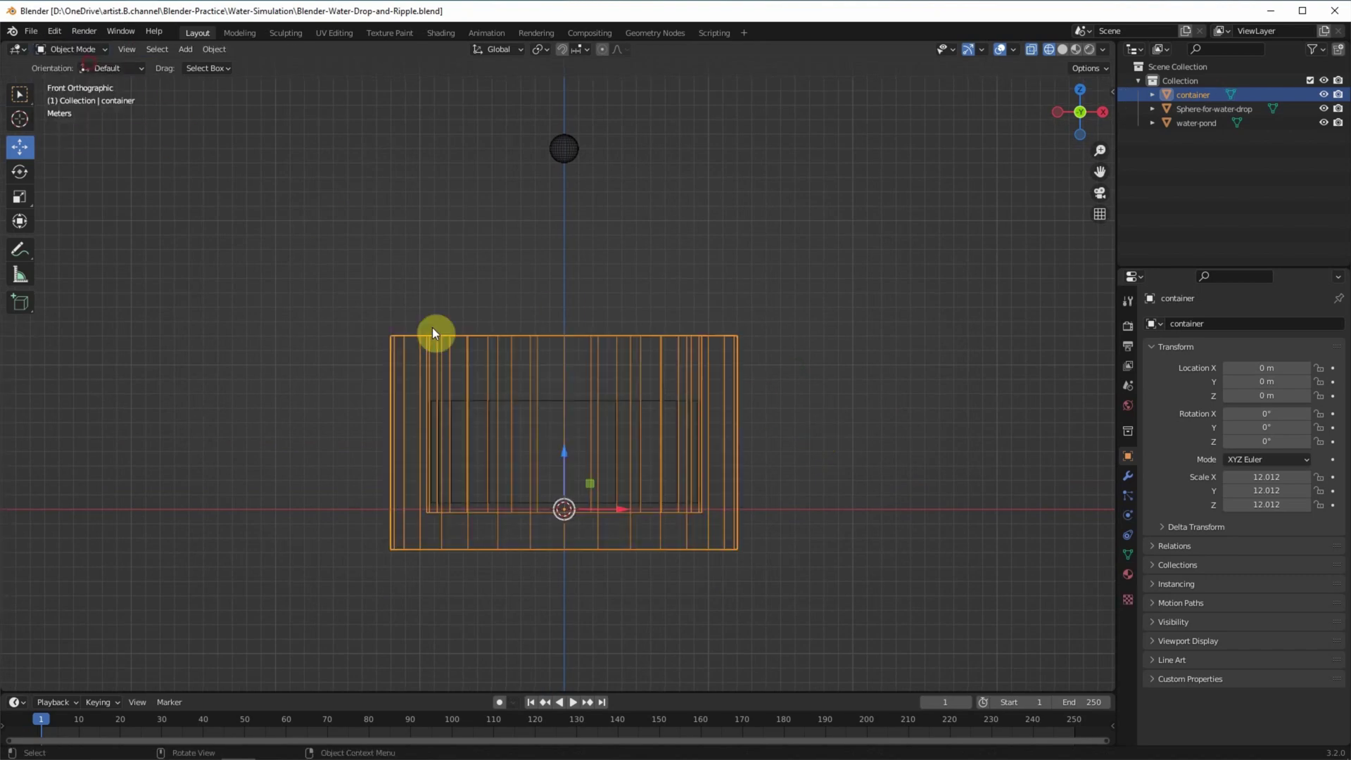
pyautogui.click(274, 259)
# Step: Add a cube, scale it uniformly to 12.528 and raise it along Z
pyautogui.keyDown('shift'); pyautogui.moveTo(317, 310); pyautogui.dragTo(323, 338, button='middle'); pyautogui.keyUp('shift')
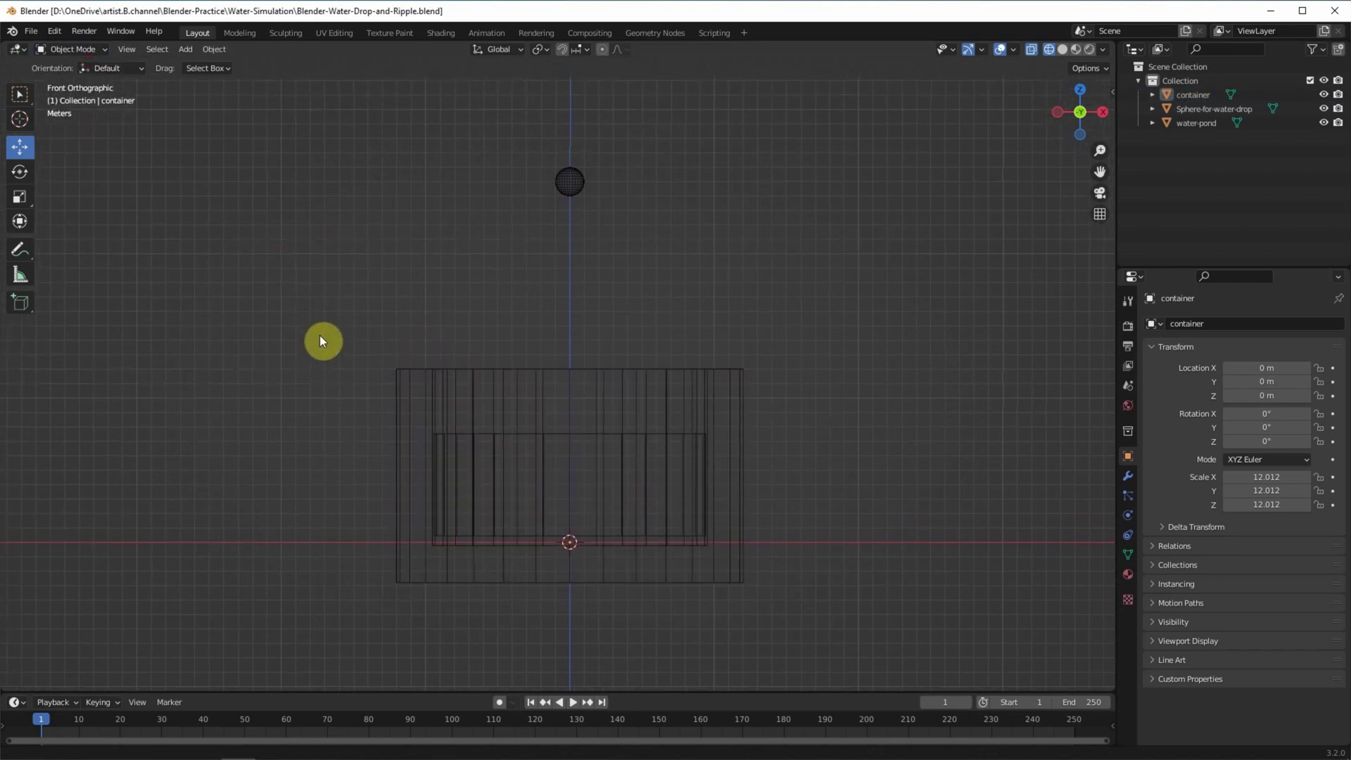
pyautogui.click(186, 50)
pyautogui.click(314, 79)
pyautogui.press('s')
pyautogui.click(698, 509)
pyautogui.press('s')
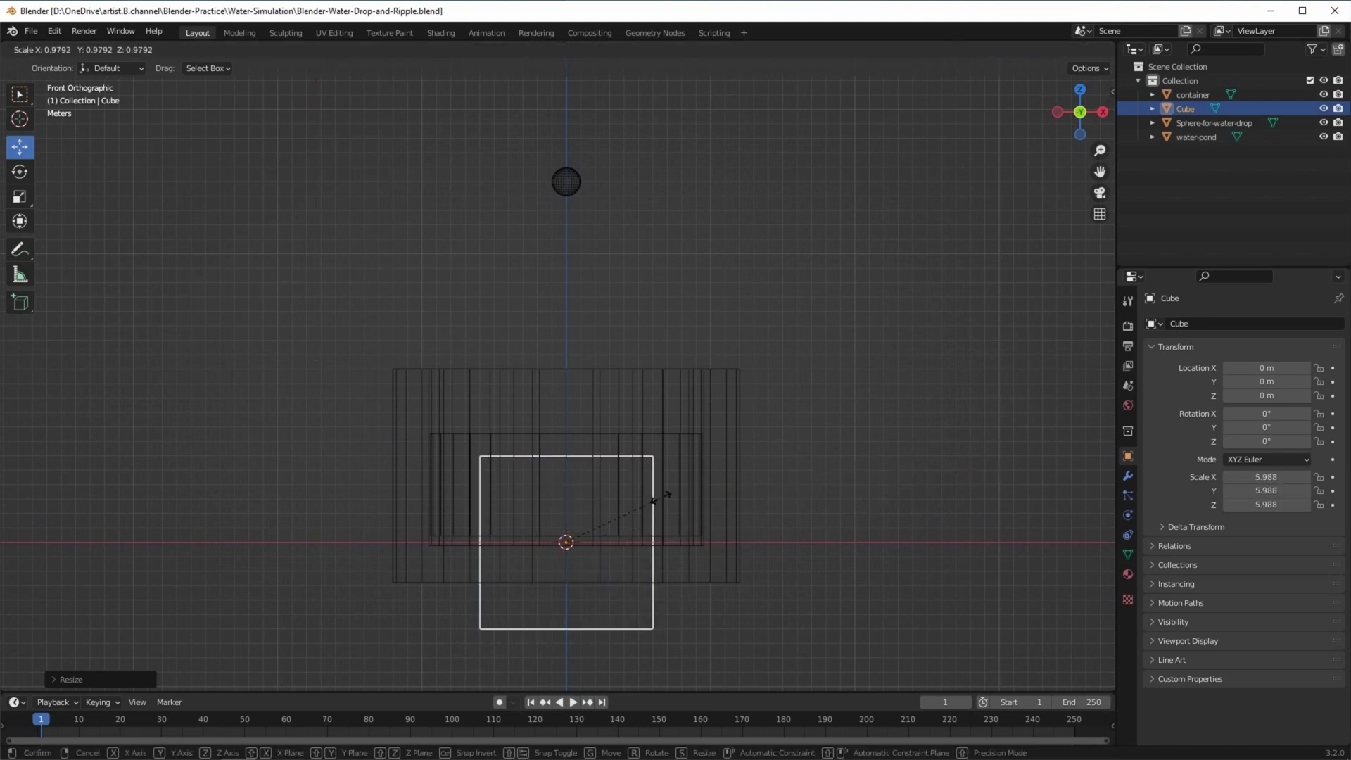
pyautogui.click(754, 493)
pyautogui.moveTo(567, 461); pyautogui.dragTo(567, 307)
# Step: Stretch the cube to 15.088 along Z and rename it Domain
pyautogui.click(20, 197)
pyautogui.click(19, 94)
pyautogui.doubleClick(1188, 109)
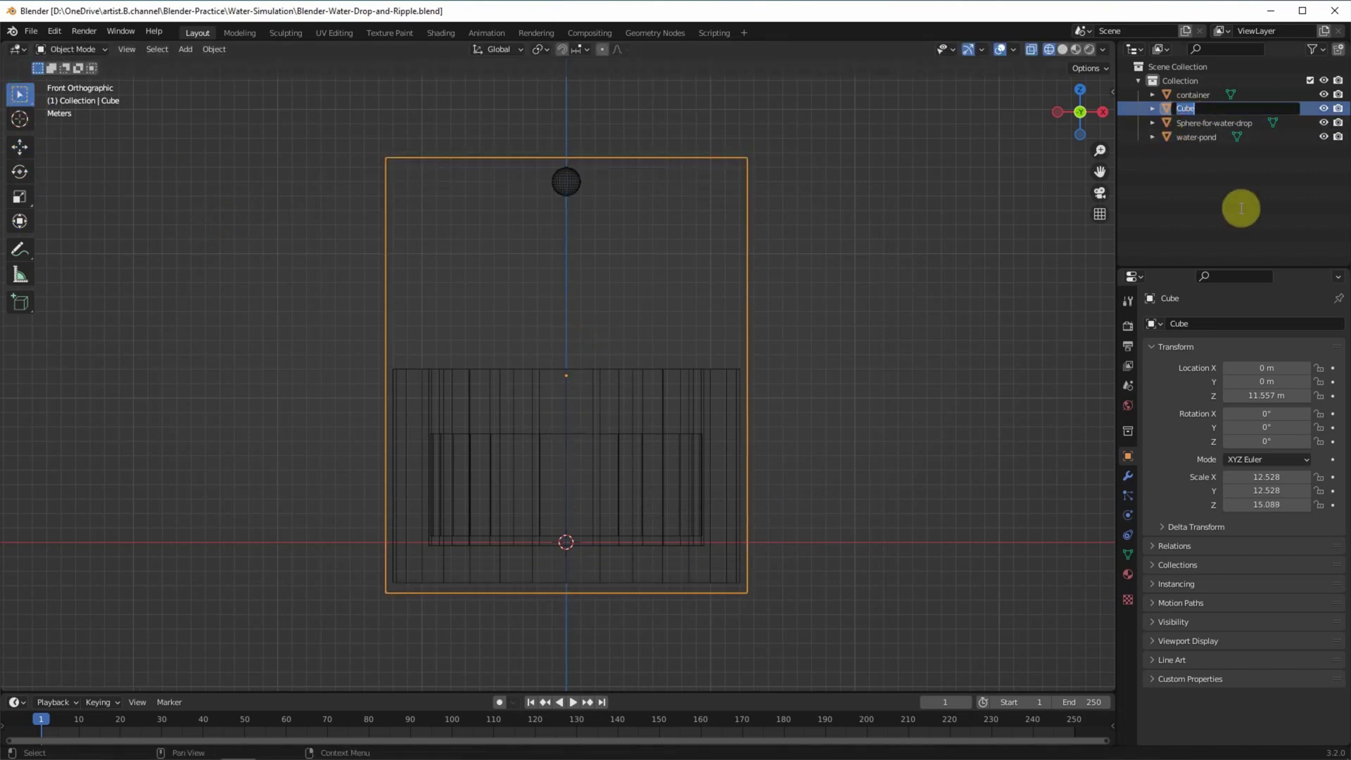
pyautogui.write('Domain')
pyautogui.press('Return')
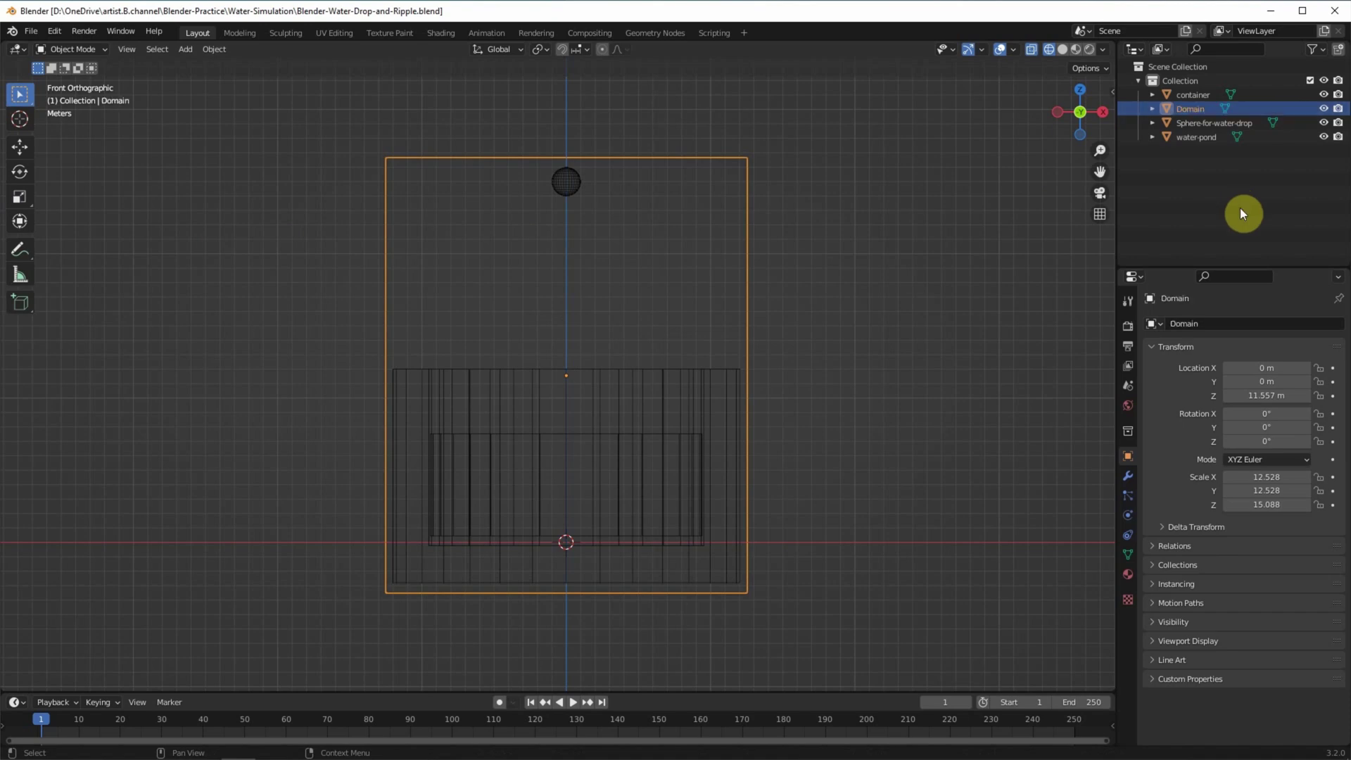
pyautogui.click(590, 436)
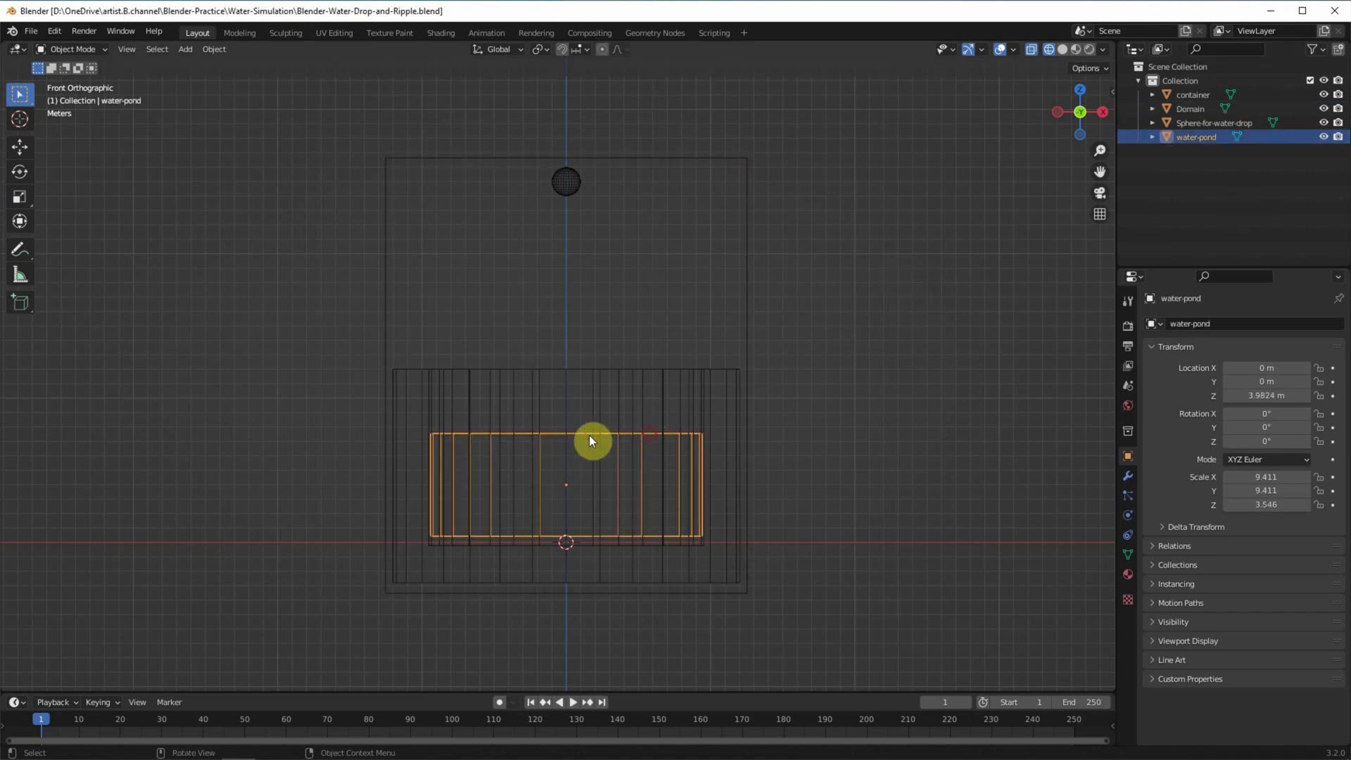
# Step: Lower the water-pond to Z 3.5922 m and orbit into a tilted perspective view
pyautogui.click(19, 146)
pyautogui.moveTo(578, 421); pyautogui.dragTo(561, 431)
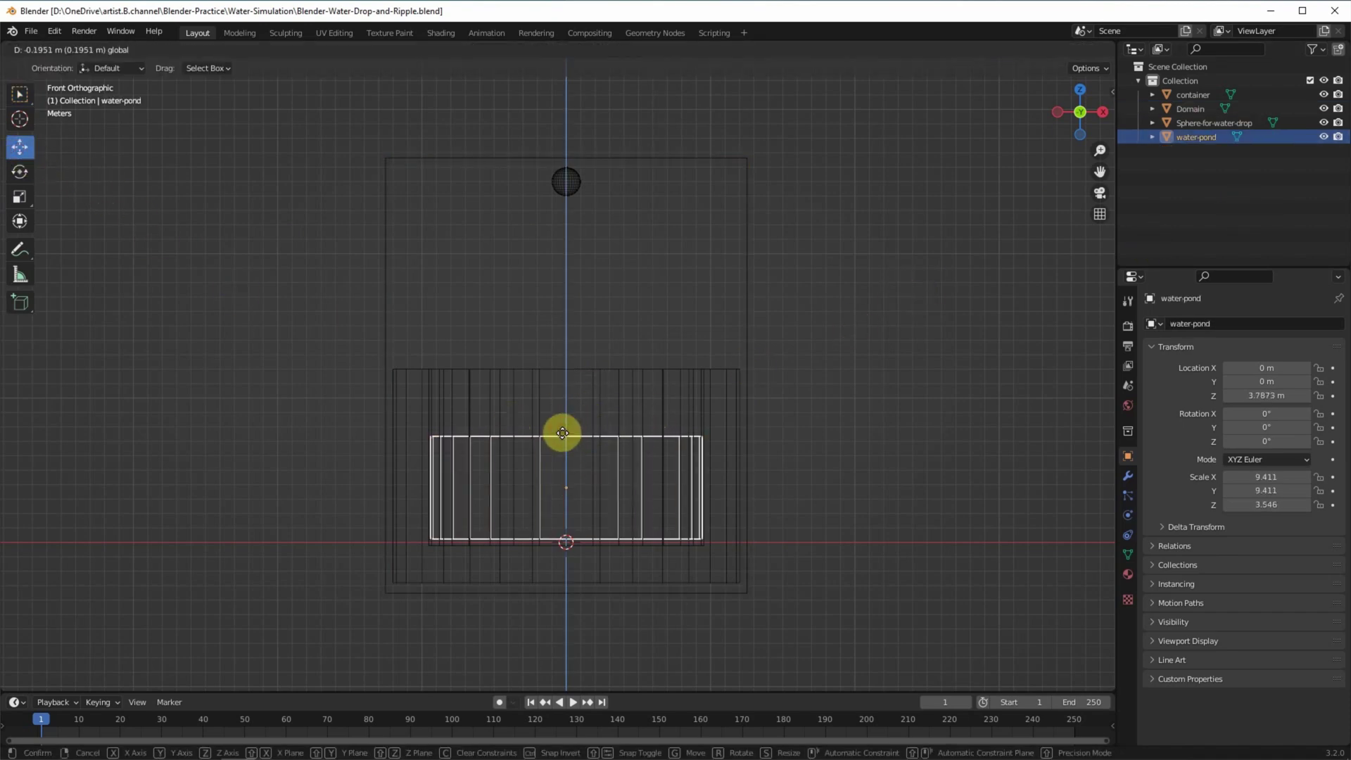
pyautogui.click(923, 407)
pyautogui.moveTo(905, 415)
pyautogui.mouseDown(button='middle')
pyautogui.moveTo(866, 444)
pyautogui.moveTo(860, 431)
pyautogui.mouseUp(button='middle')
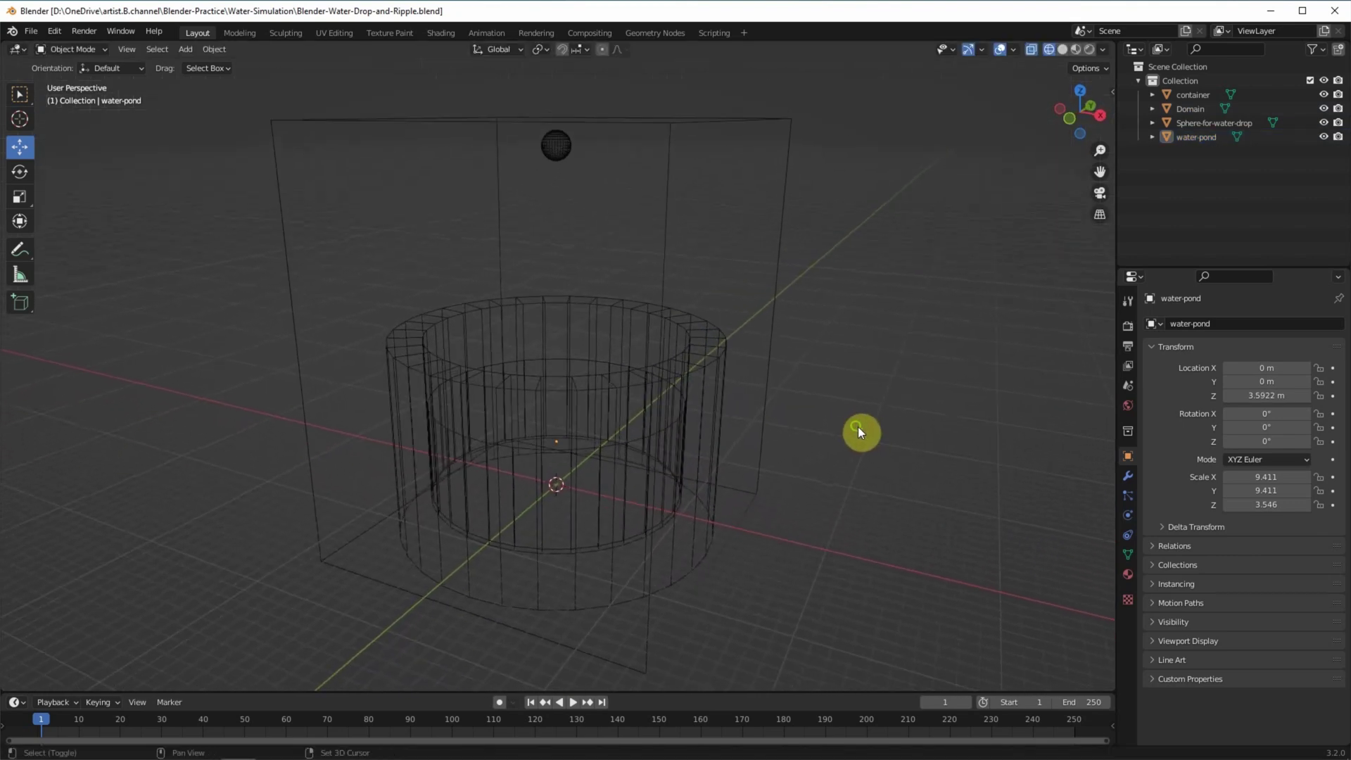
pyautogui.click(558, 152)
pyautogui.click(20, 93)
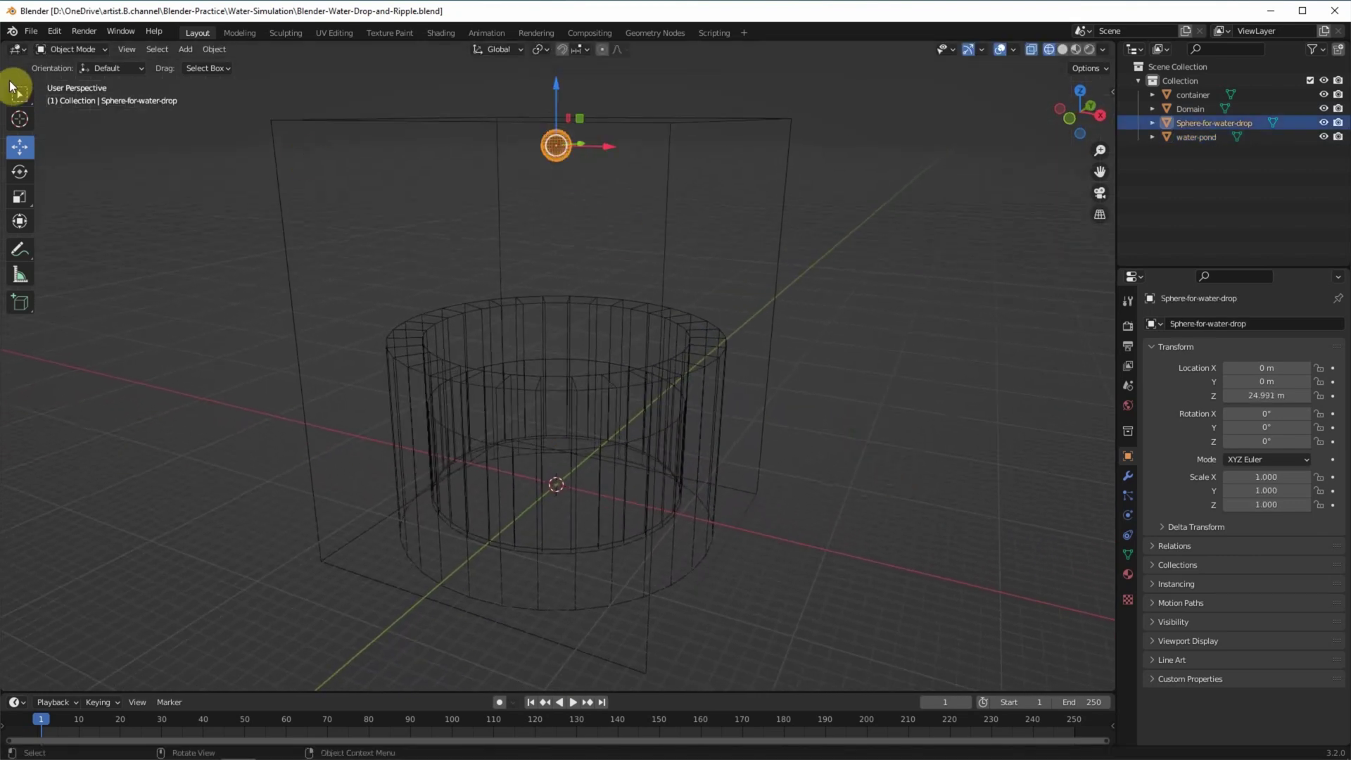
# Step: Give the drop sphere Fluid physics as a Flow object with Liquid flow type
pyautogui.click(1127, 516)
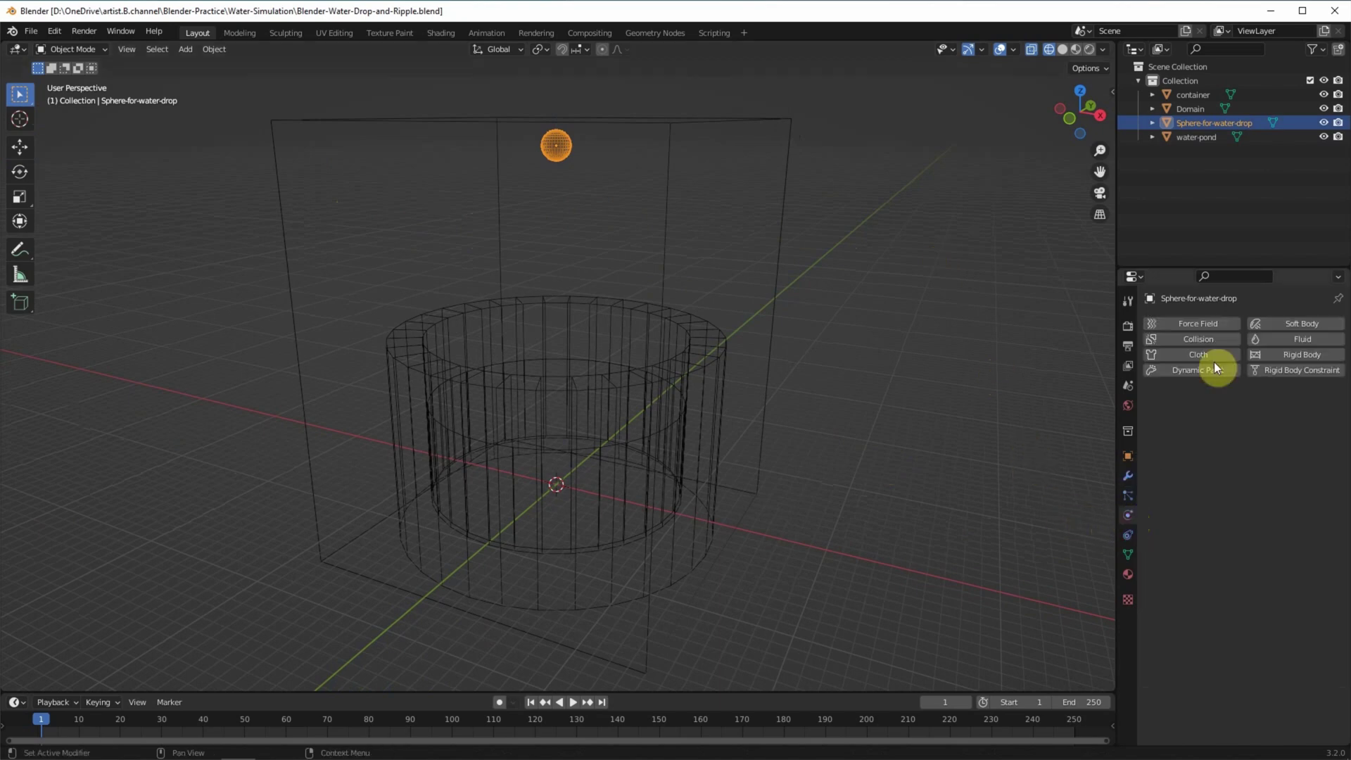
pyautogui.click(1328, 342)
pyautogui.click(1282, 414)
pyautogui.click(1281, 462)
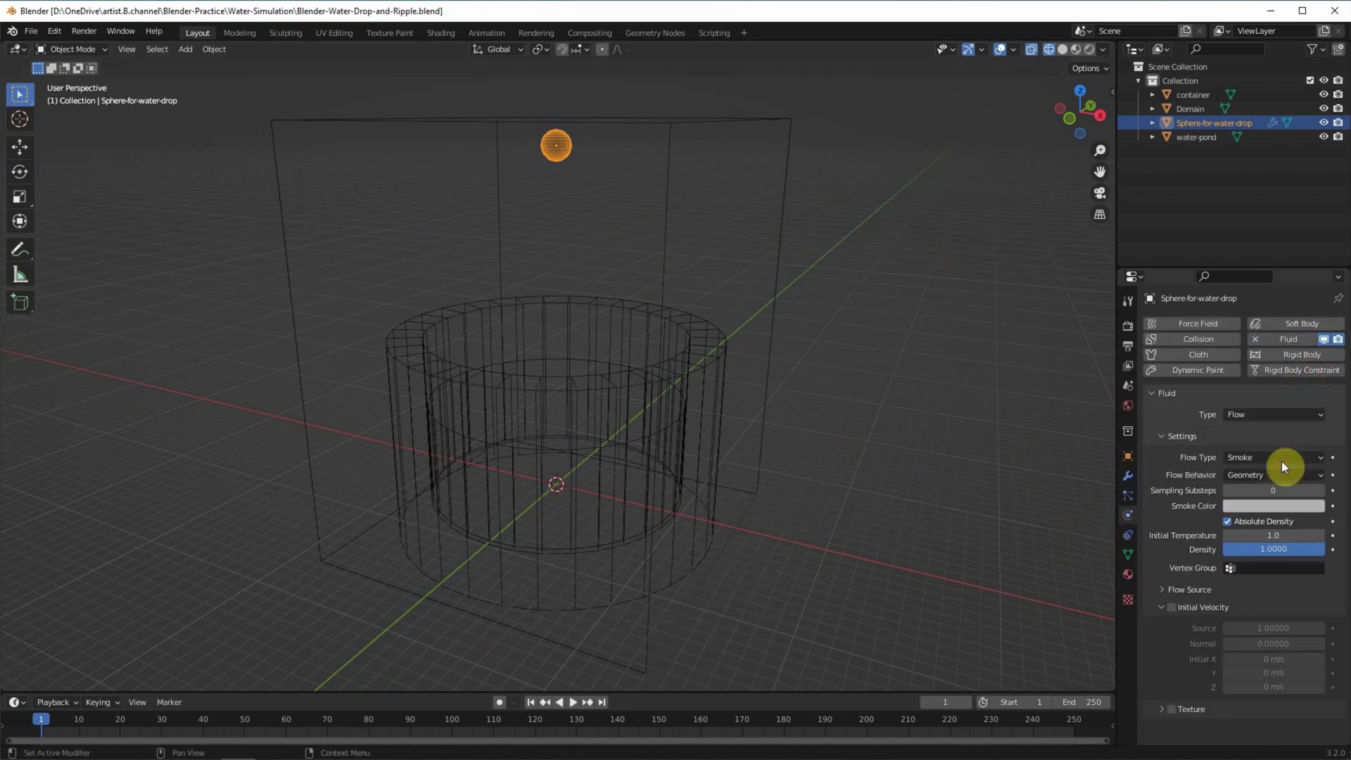
pyautogui.click(1281, 458)
pyautogui.click(1274, 518)
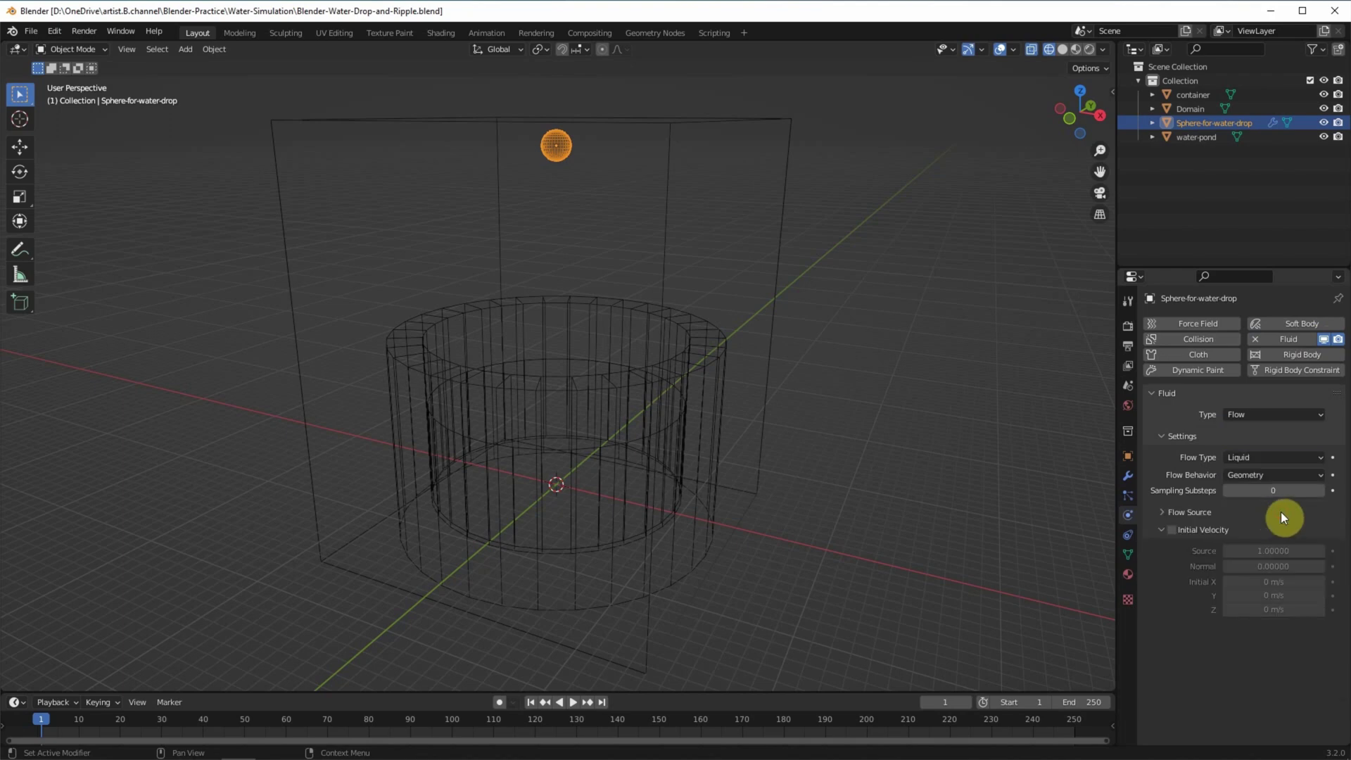
# Step: Make the water-pond a Liquid Flow as well, and add Fluid physics to the container
pyautogui.click(1201, 137)
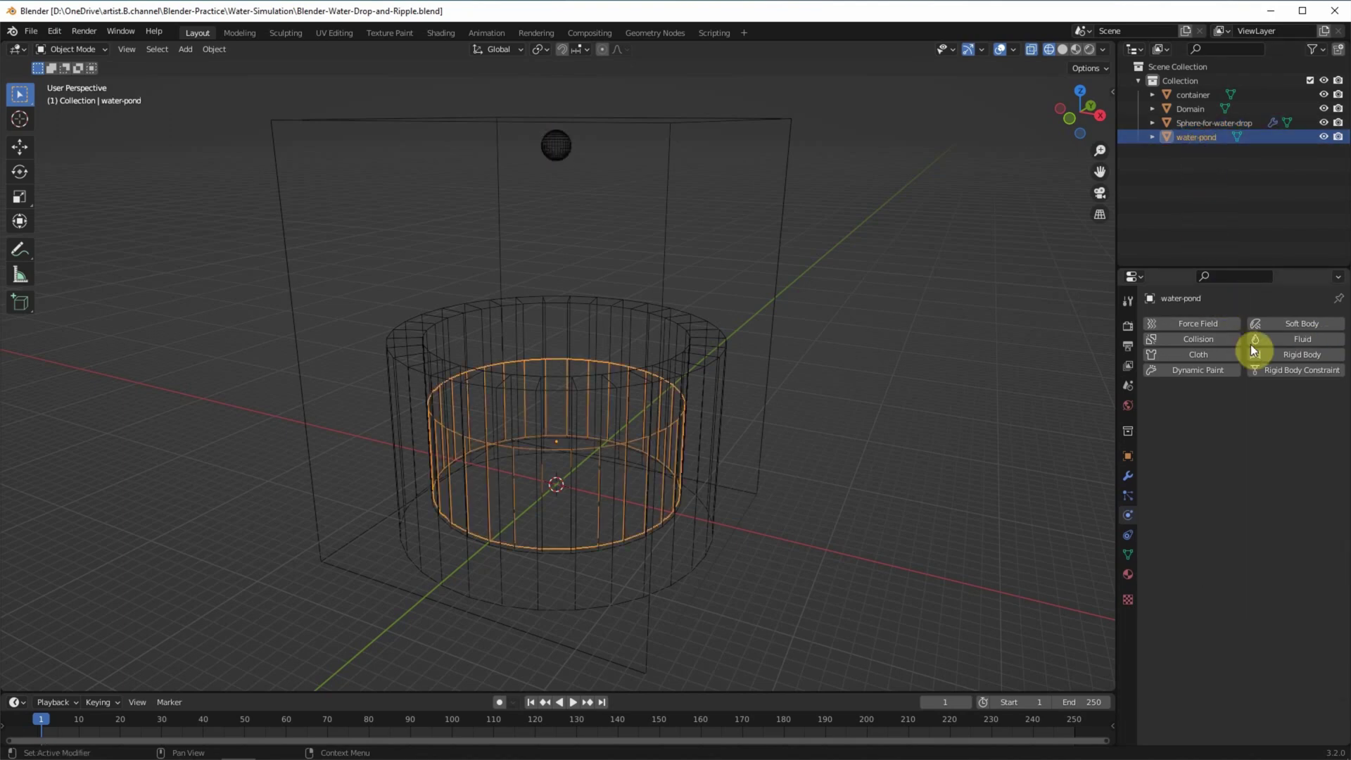
pyautogui.click(1286, 340)
pyautogui.click(1263, 411)
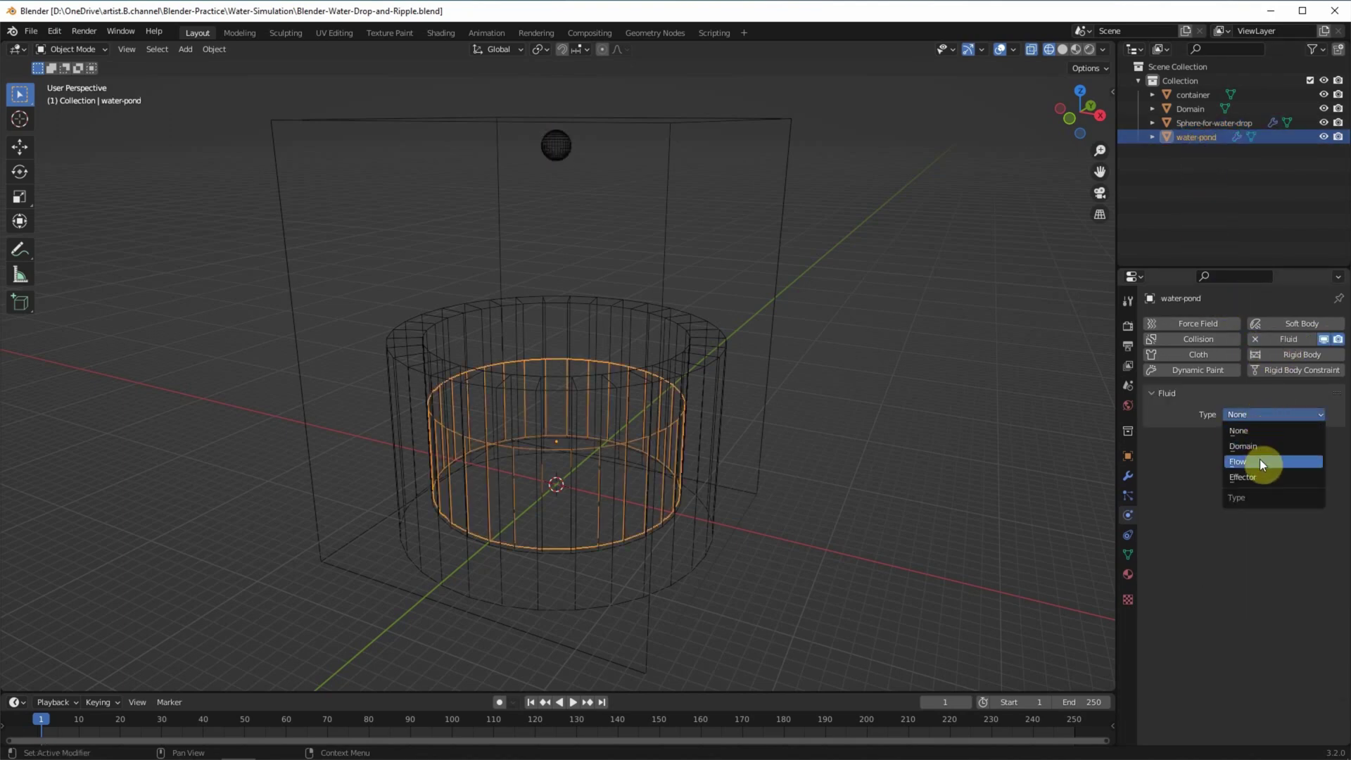
pyautogui.click(1259, 459)
pyautogui.click(1279, 458)
pyautogui.click(1284, 511)
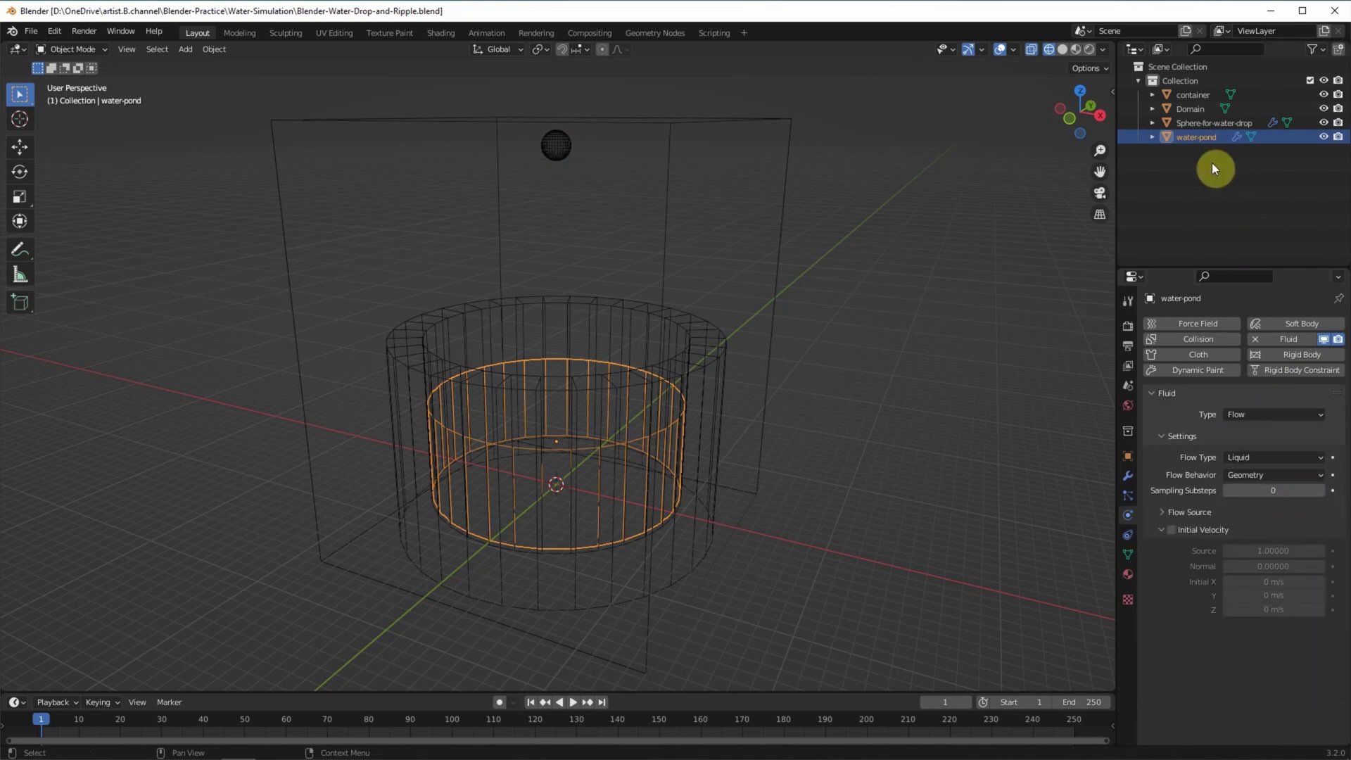
pyautogui.click(1193, 94)
pyautogui.click(1311, 339)
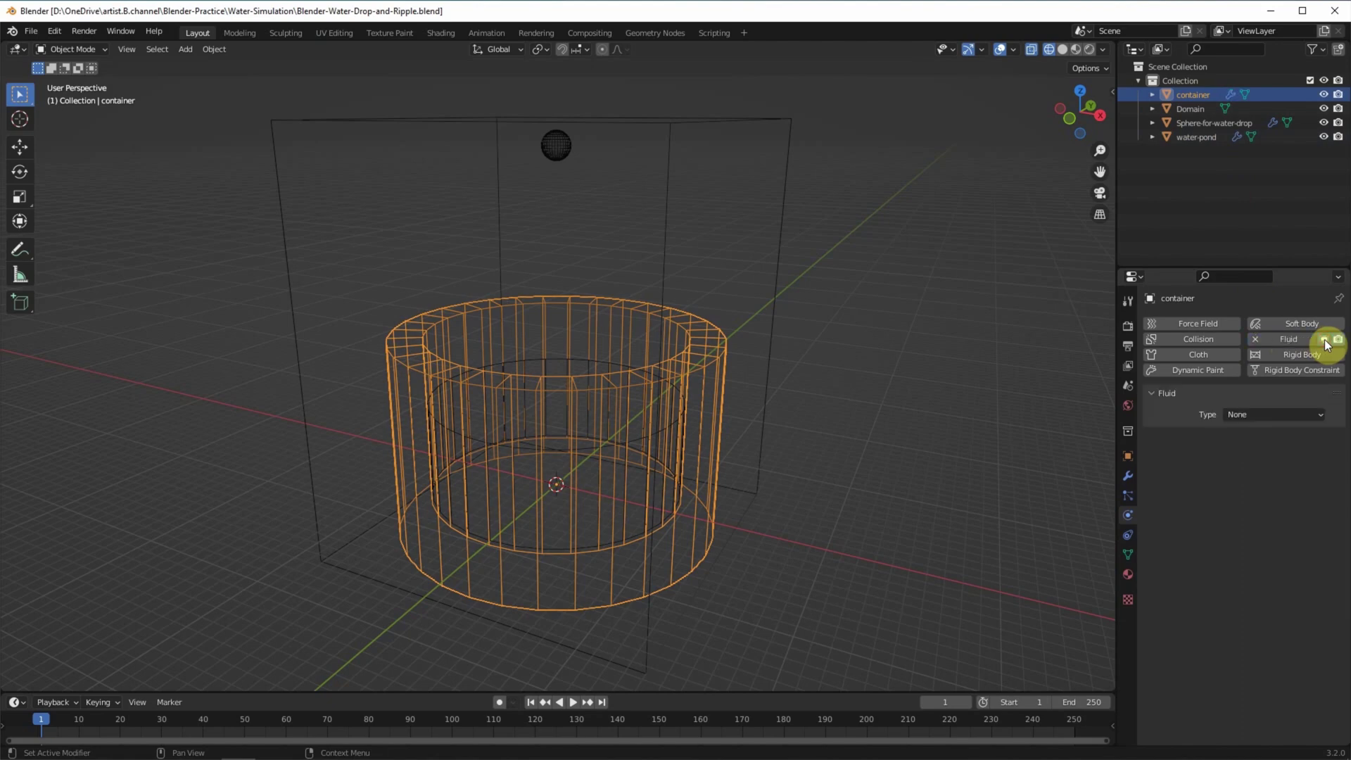
# Step: Set the container's fluid type to Effector for collisions
pyautogui.click(1290, 416)
pyautogui.click(1303, 476)
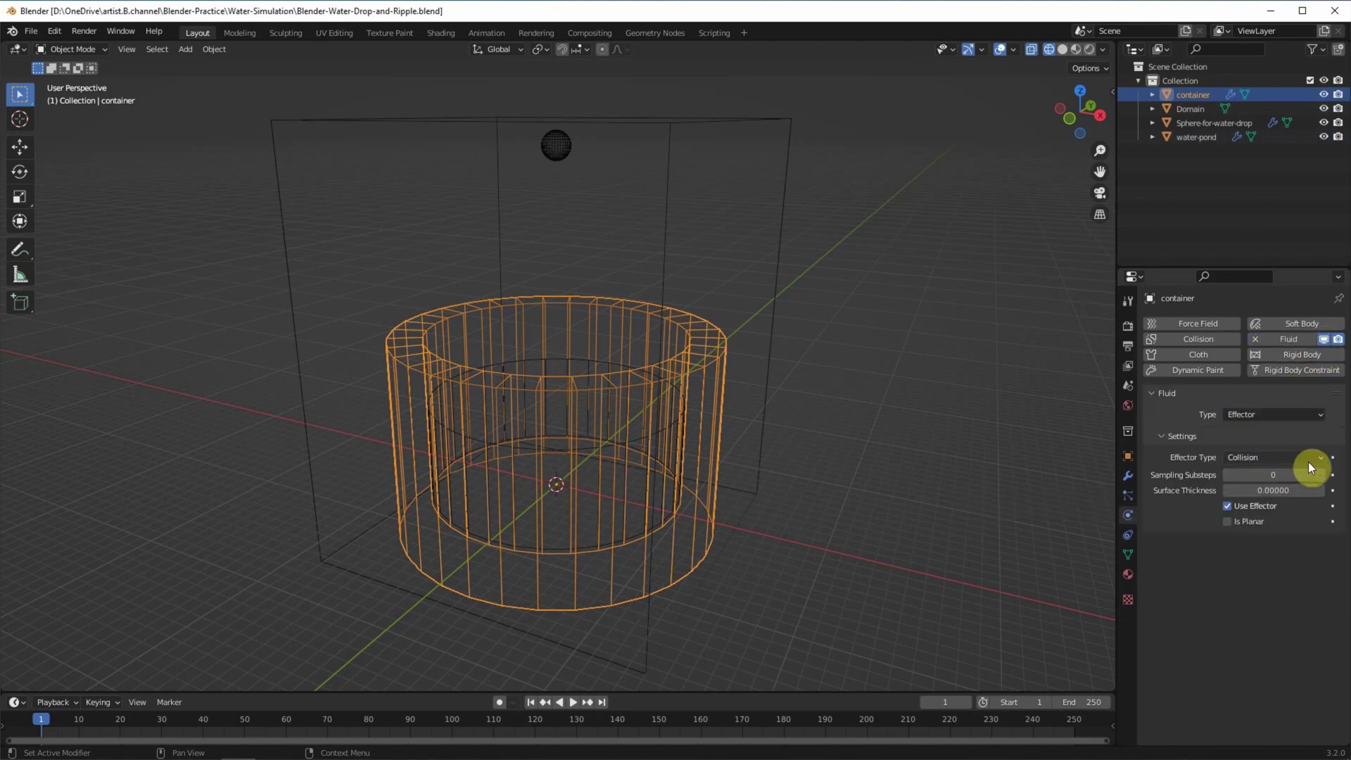
pyautogui.click(1294, 210)
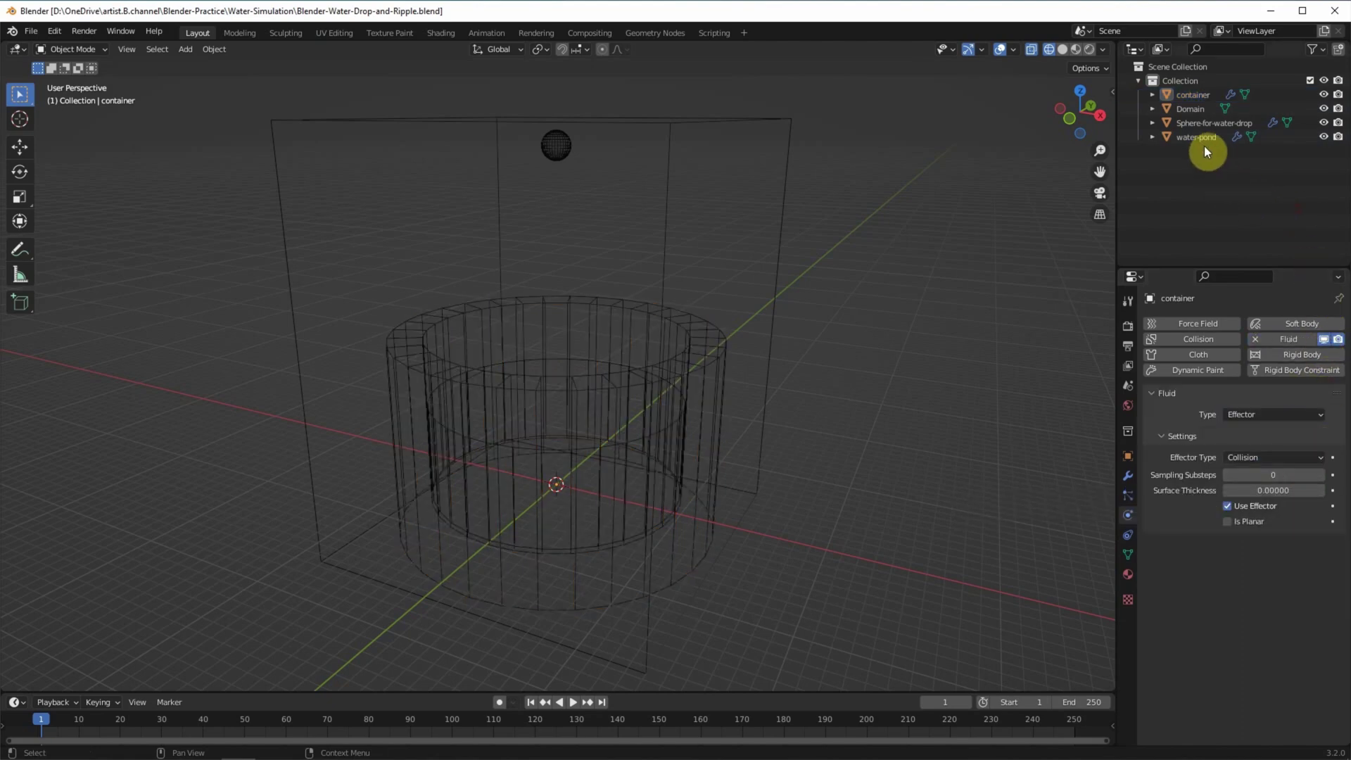
# Step: Add Fluid physics to the Domain box as a Domain of type Liquid
pyautogui.click(1199, 110)
pyautogui.click(1302, 339)
pyautogui.click(1290, 415)
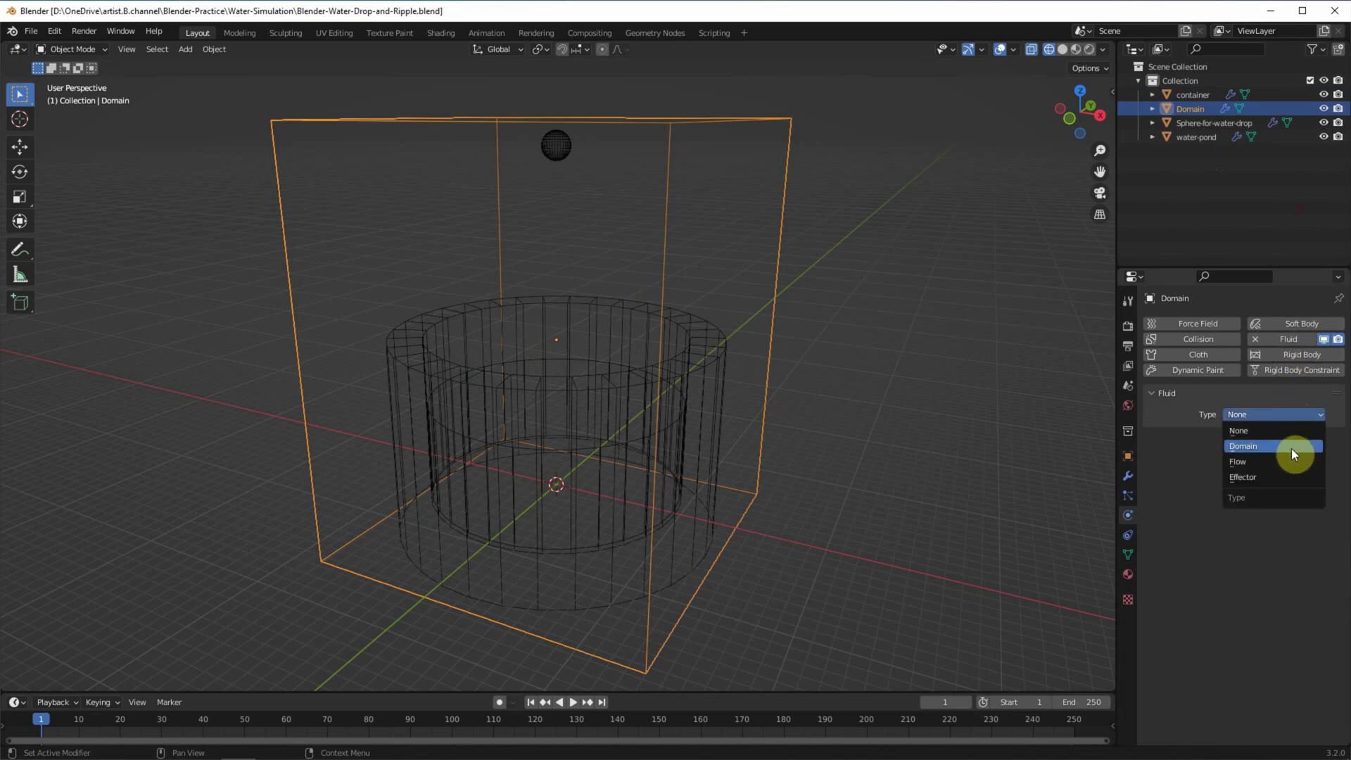
pyautogui.click(1290, 447)
pyautogui.click(1299, 457)
pyautogui.click(1293, 489)
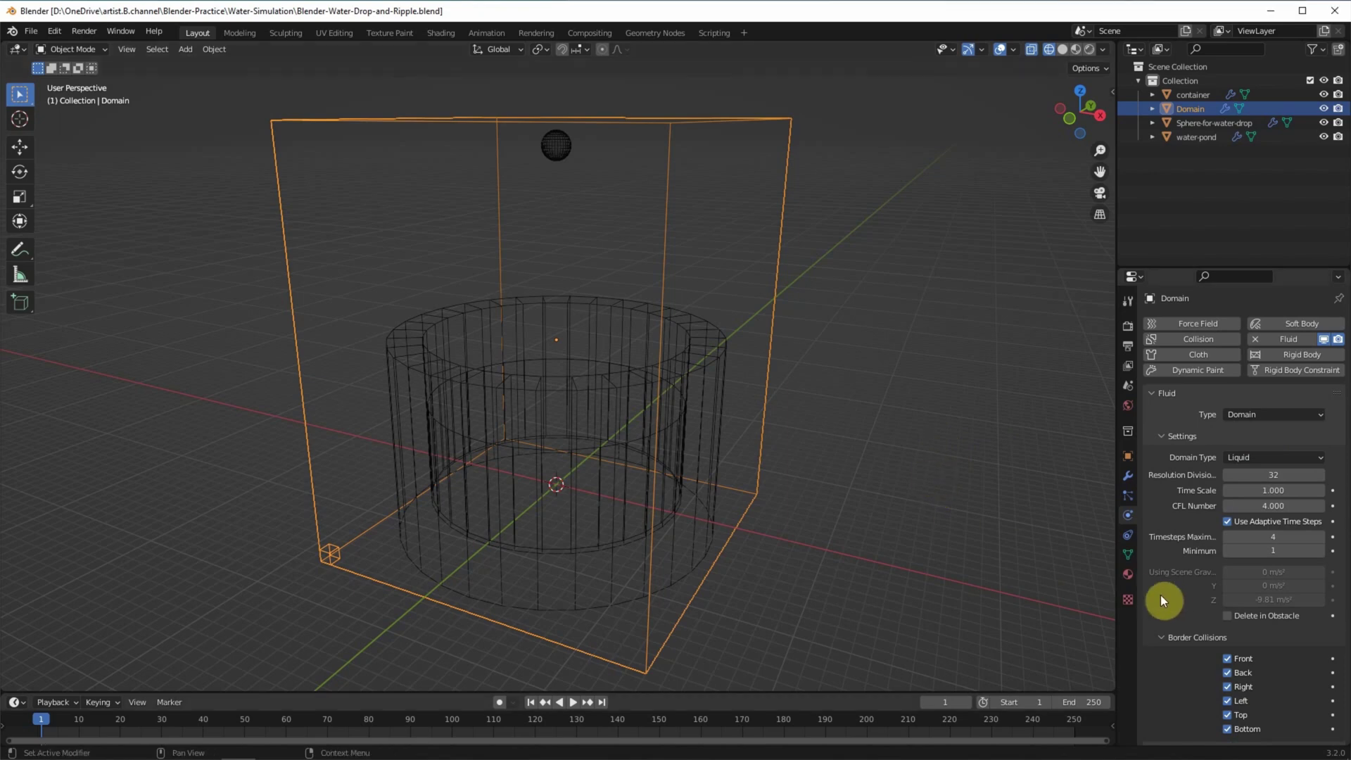
# Step: Review the Domain's cache settings, keeping the Replay cache type
pyautogui.scroll(-4, 1161, 596)
pyautogui.scroll(-4, 1162, 596)
pyautogui.scroll(-4, 1163, 595)
pyautogui.scroll(-3, 1163, 596)
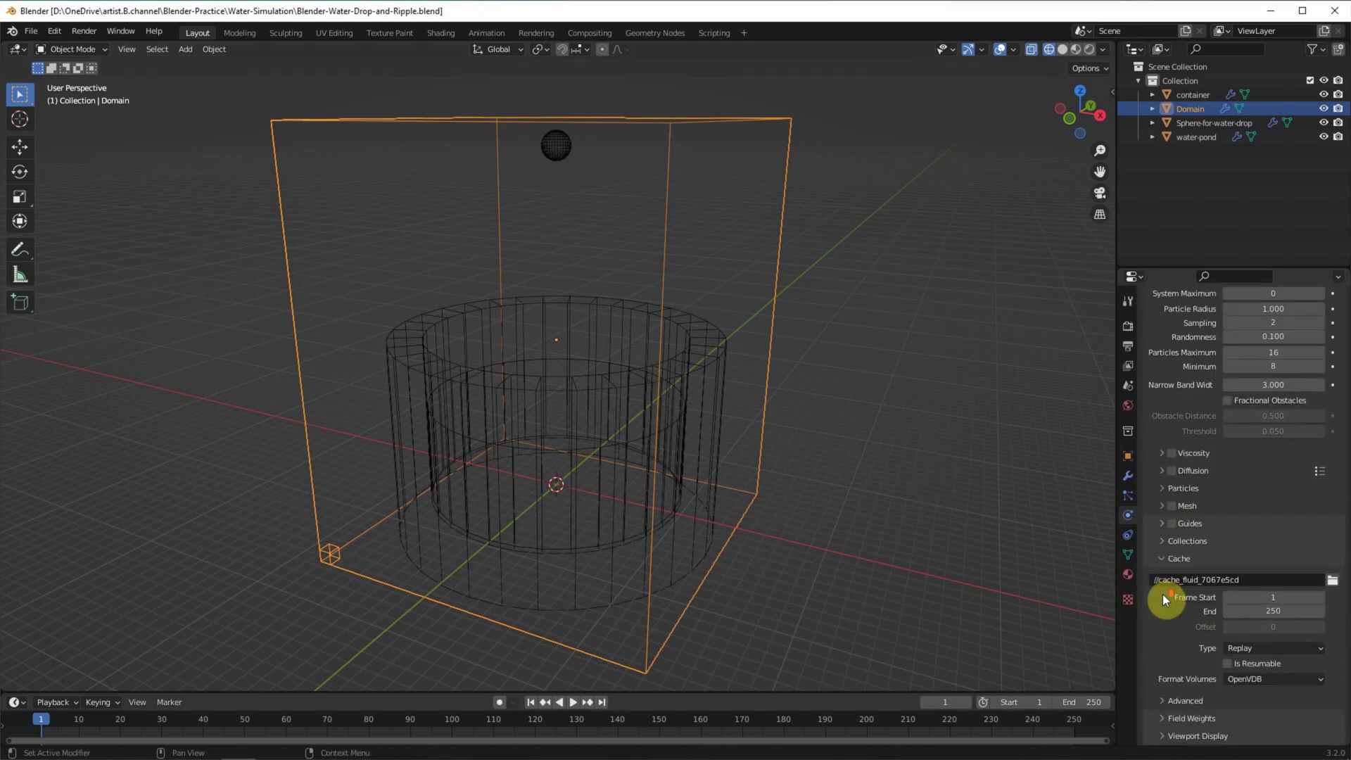
pyautogui.click(1240, 648)
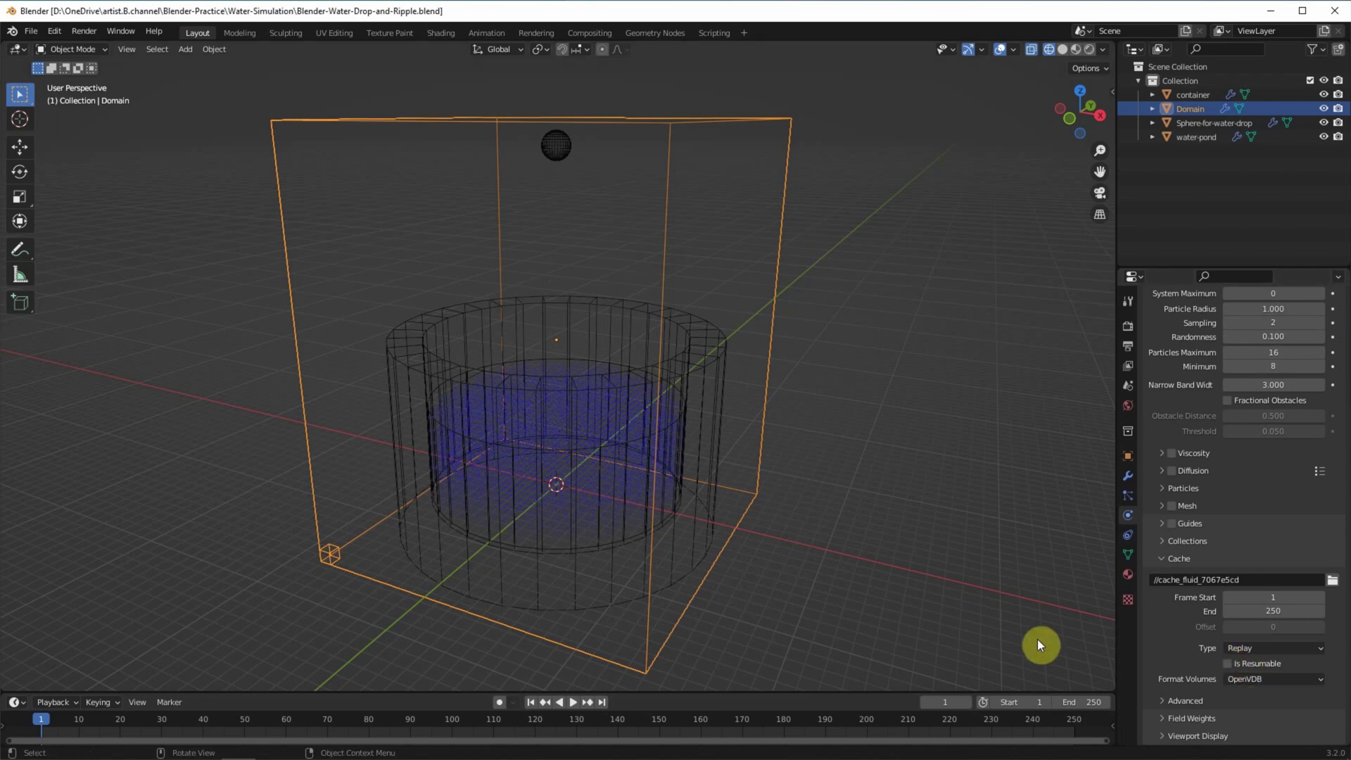
pyautogui.scroll(1, 612, 553)
pyautogui.scroll(1, 615, 570)
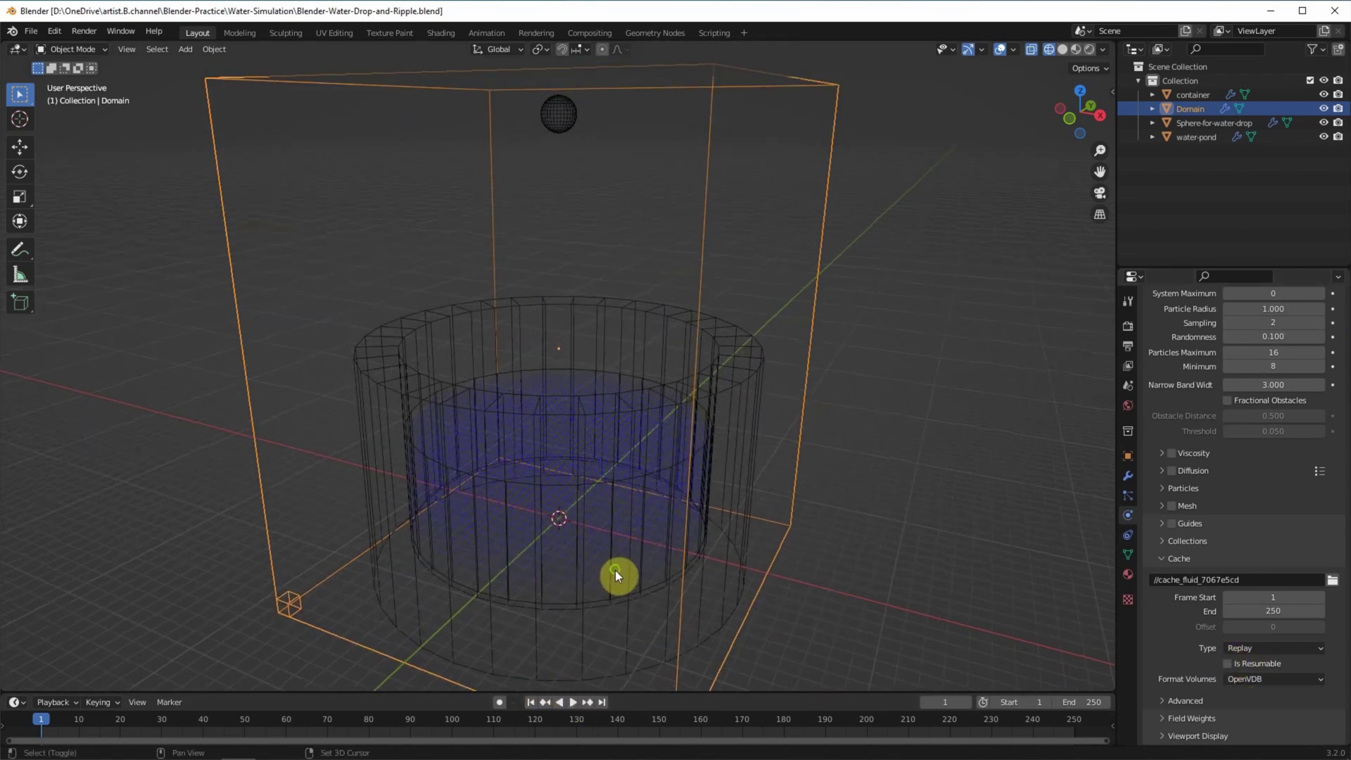
# Step: Play the simulation to frame 139, then hide the container and water-pond
pyautogui.click(573, 701)
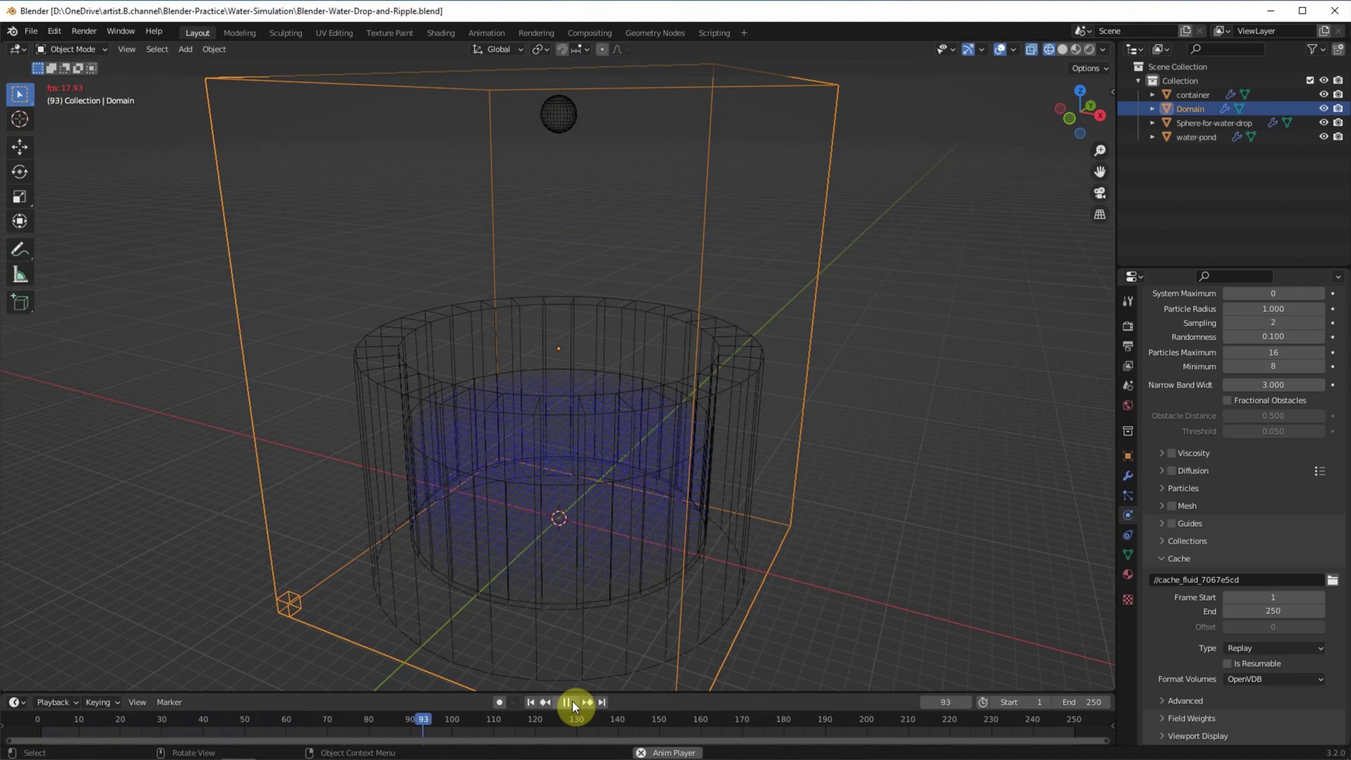
pyautogui.click(572, 701)
pyautogui.moveTo(568, 673)
pyautogui.mouseDown(button='middle')
pyautogui.moveTo(552, 508)
pyautogui.moveTo(597, 483)
pyautogui.moveTo(643, 482)
pyautogui.mouseUp(button='middle')
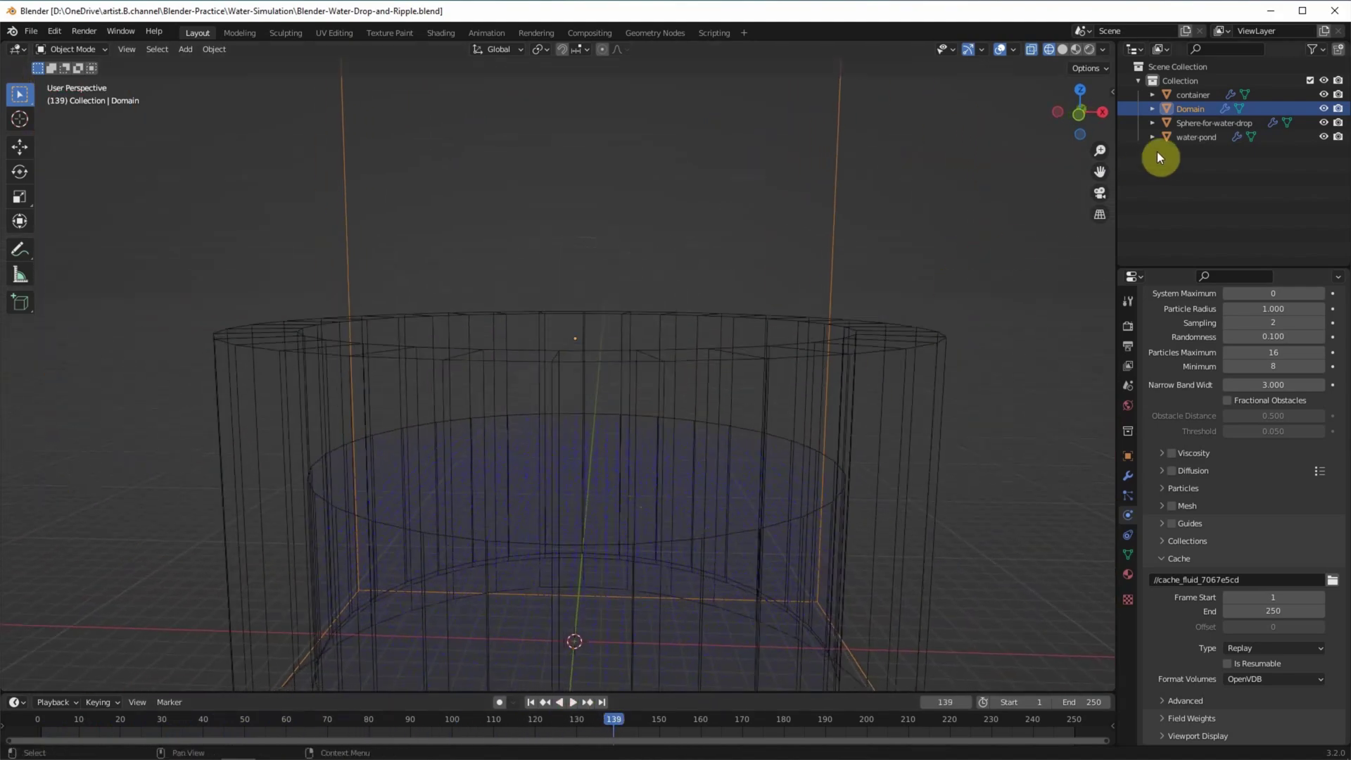
pyautogui.click(1324, 94)
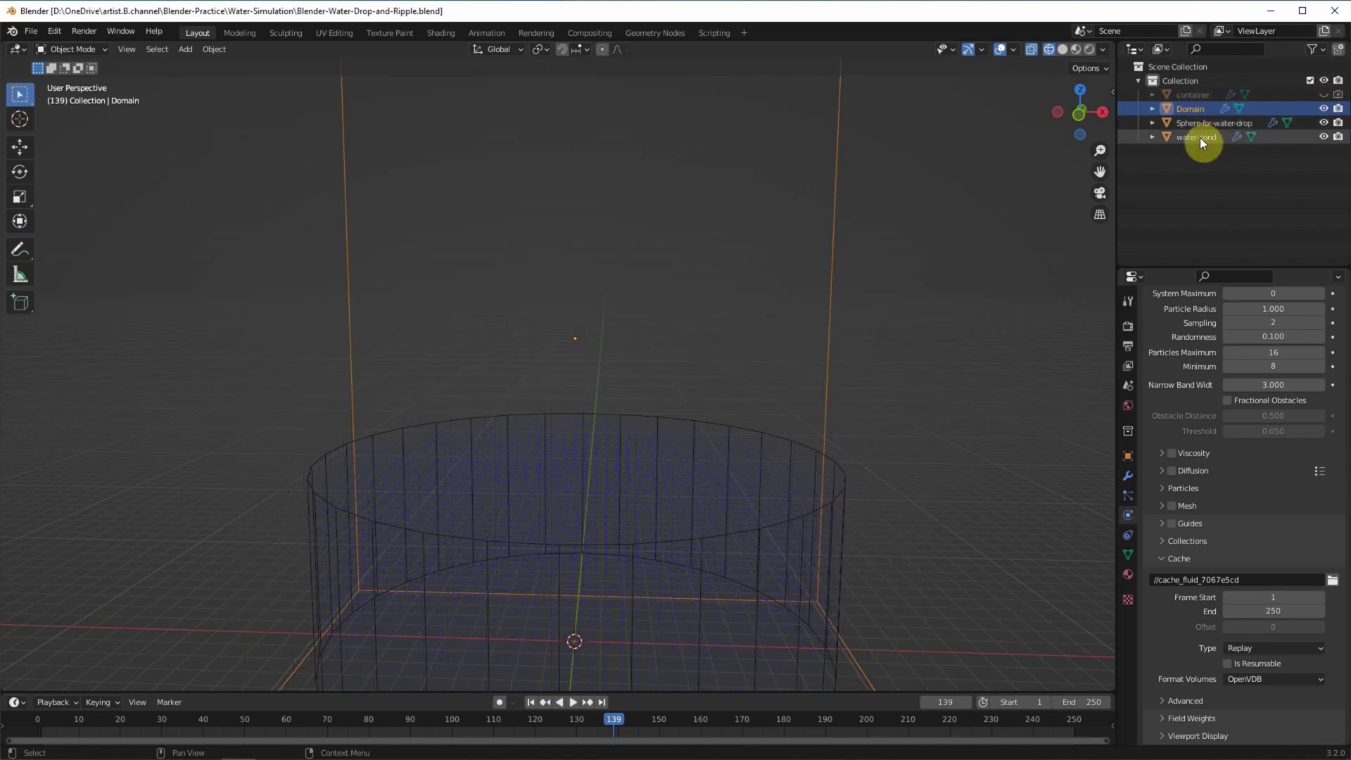
pyautogui.click(1323, 136)
pyautogui.moveTo(767, 613); pyautogui.dragTo(772, 570, button='middle')
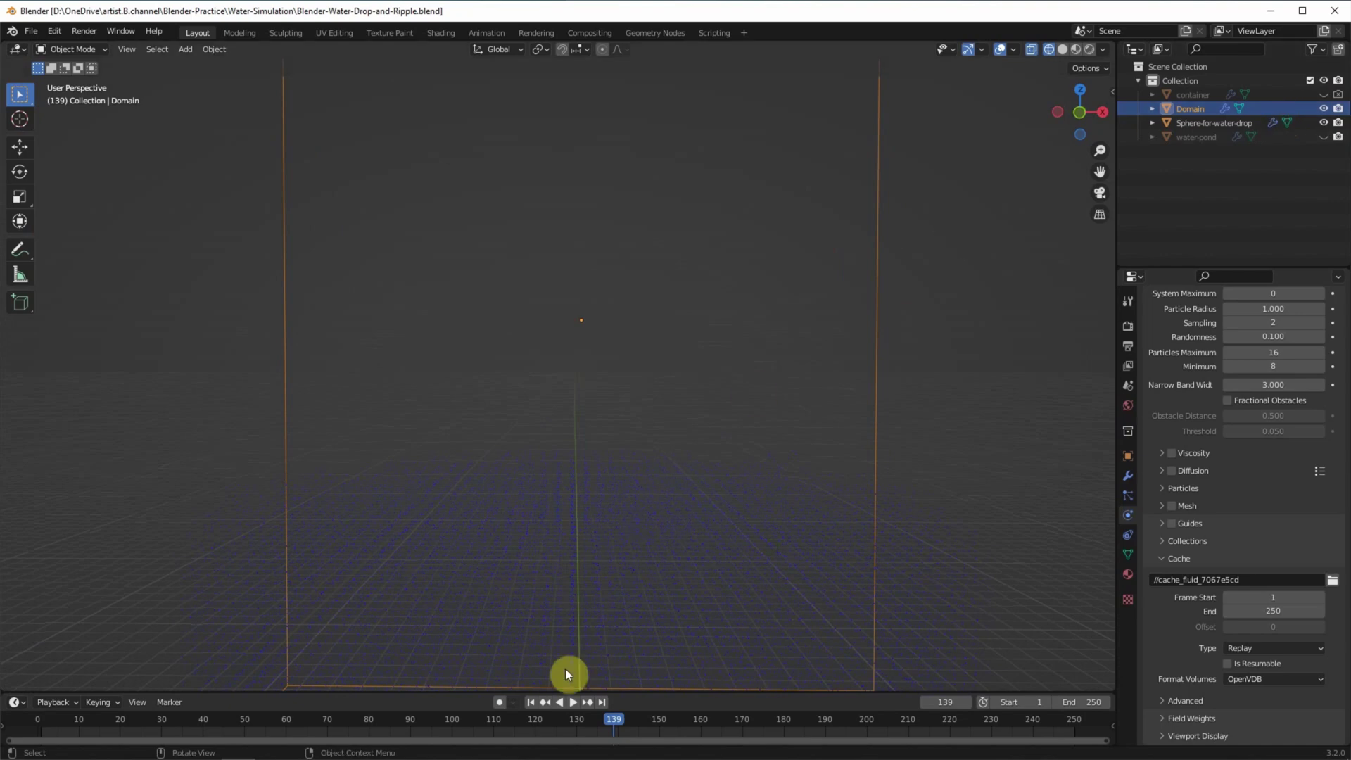
# Step: Rewind to frame 1 and begin changing the domain resolution divisions from 32 to 96
pyautogui.click(532, 702)
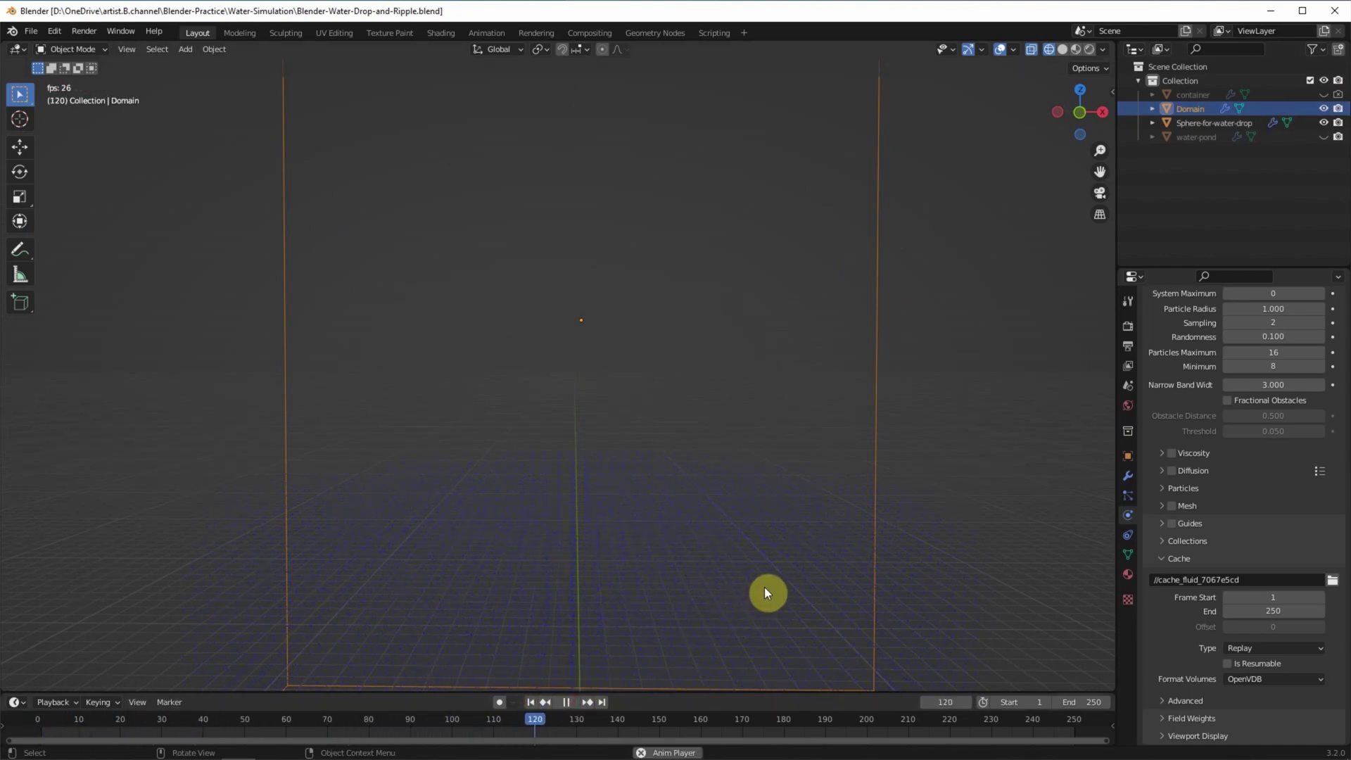
pyautogui.click(556, 702)
pyautogui.click(529, 702)
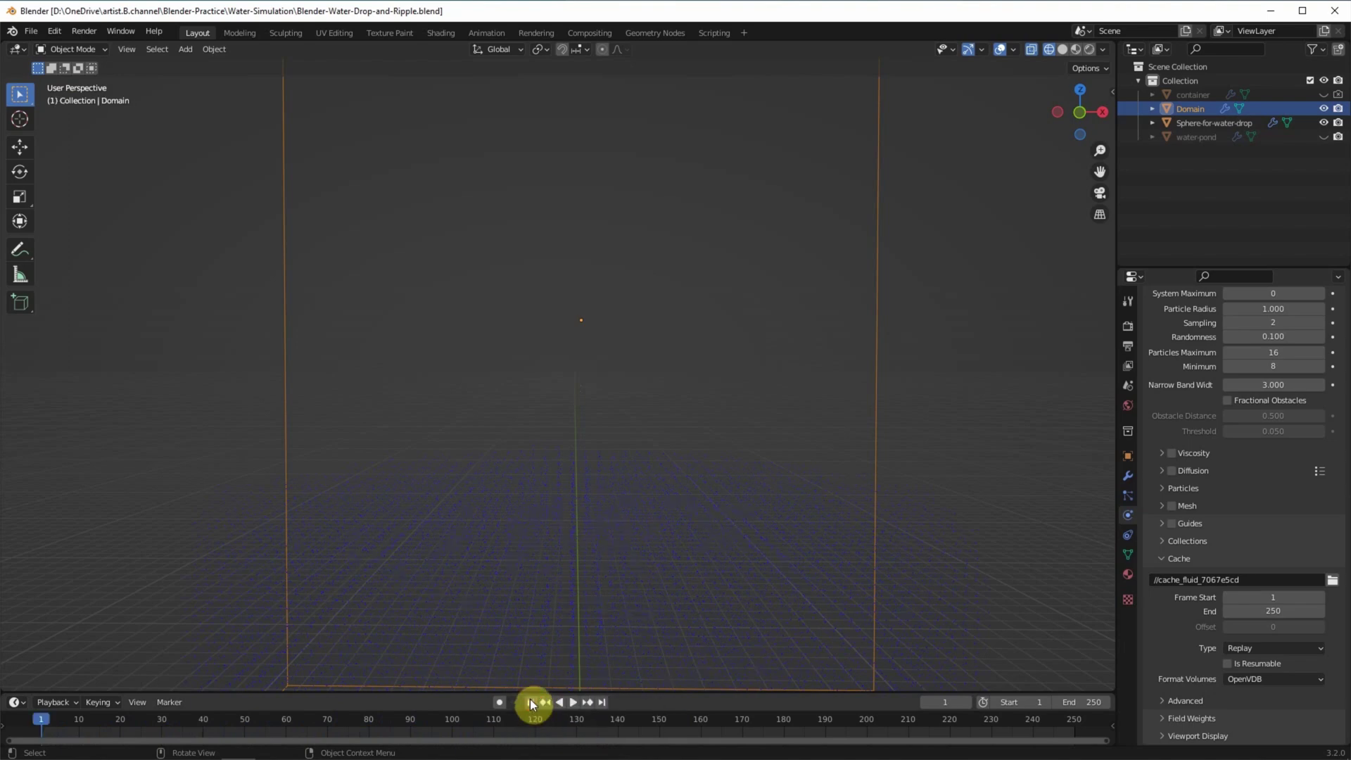
pyautogui.scroll(4, 1145, 412)
pyautogui.scroll(4, 1145, 412)
pyautogui.scroll(4, 1145, 412)
pyautogui.scroll(1, 1145, 412)
pyautogui.click(1270, 359)
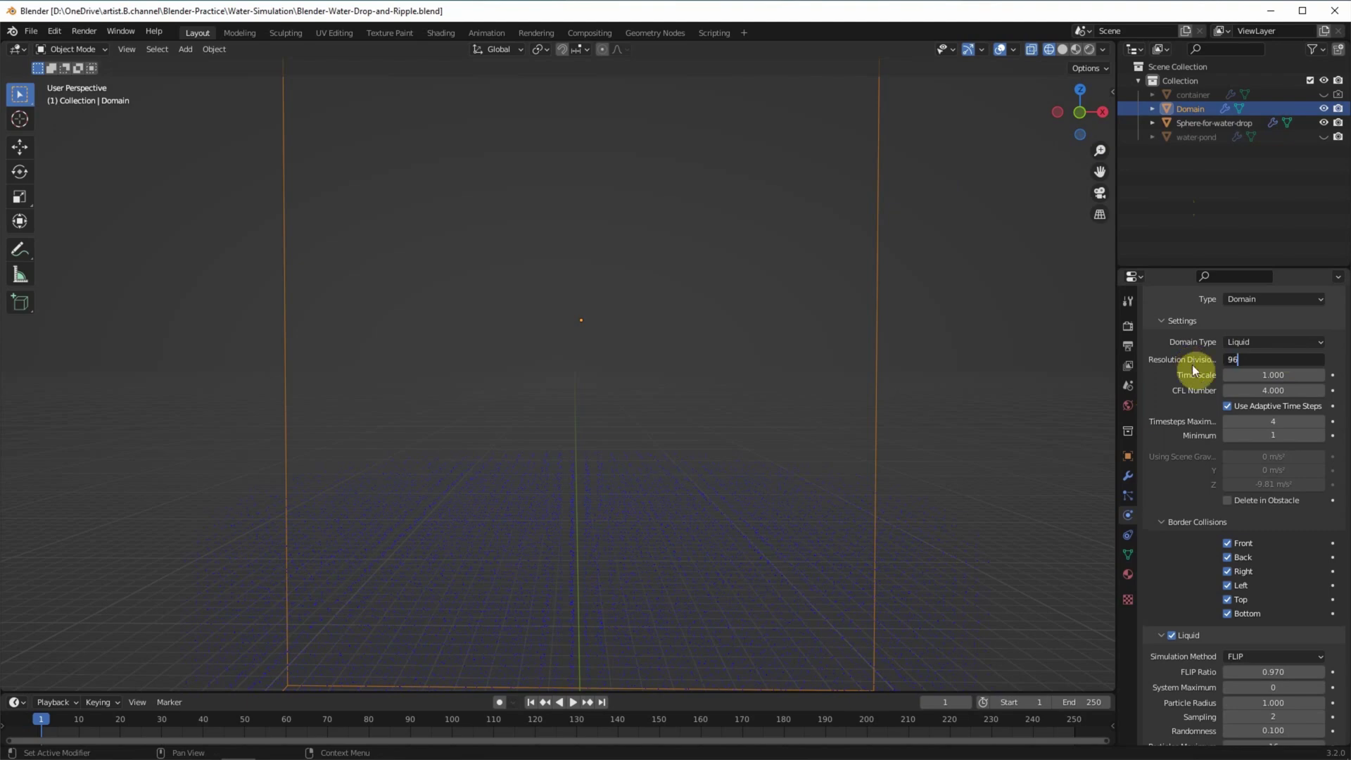
# Step: Set domain resolution divisions 96, narrow band width 8 and randomness 0, then play the preview
pyautogui.press('Return')
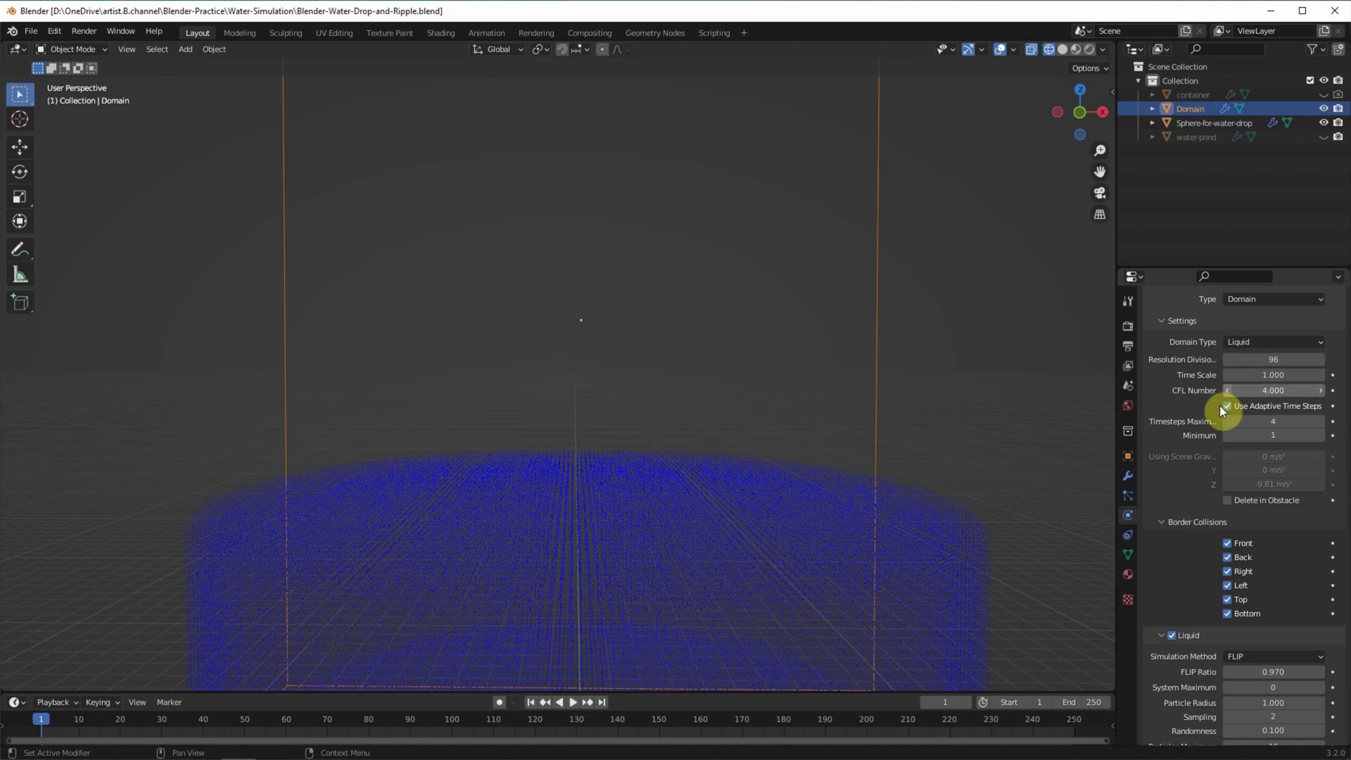
pyautogui.scroll(-2, 1164, 479)
pyautogui.scroll(-5, 1162, 485)
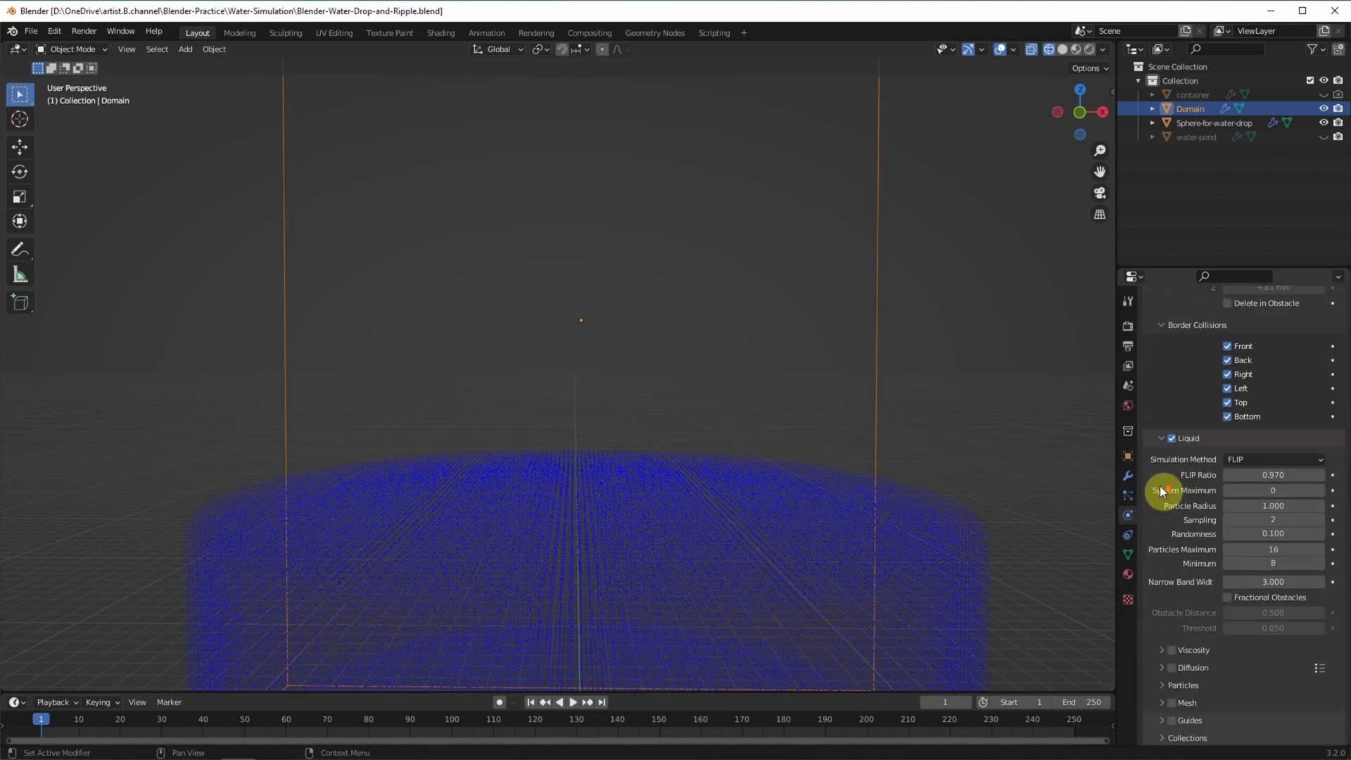
pyautogui.click(1287, 582)
pyautogui.write('8.000')
pyautogui.press('Return')
pyautogui.click(1286, 534)
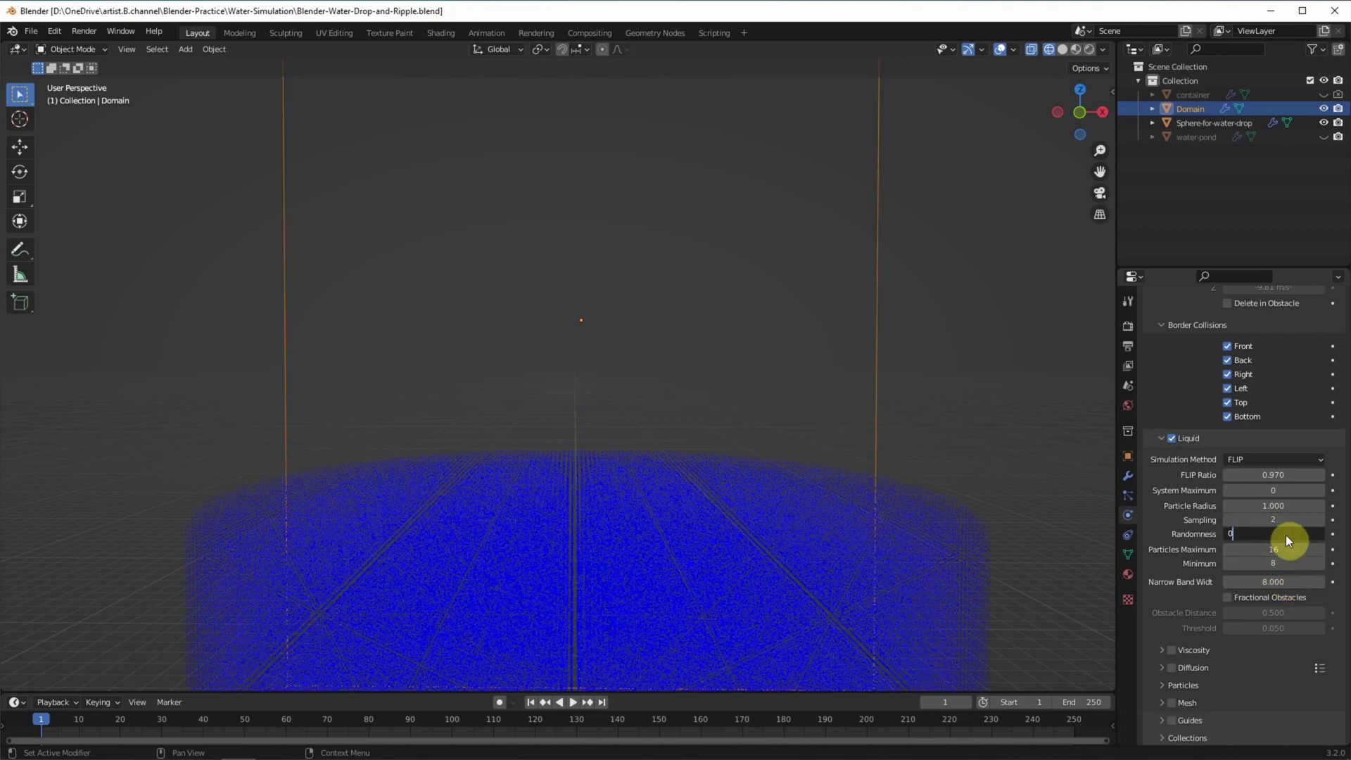
pyautogui.press('Return')
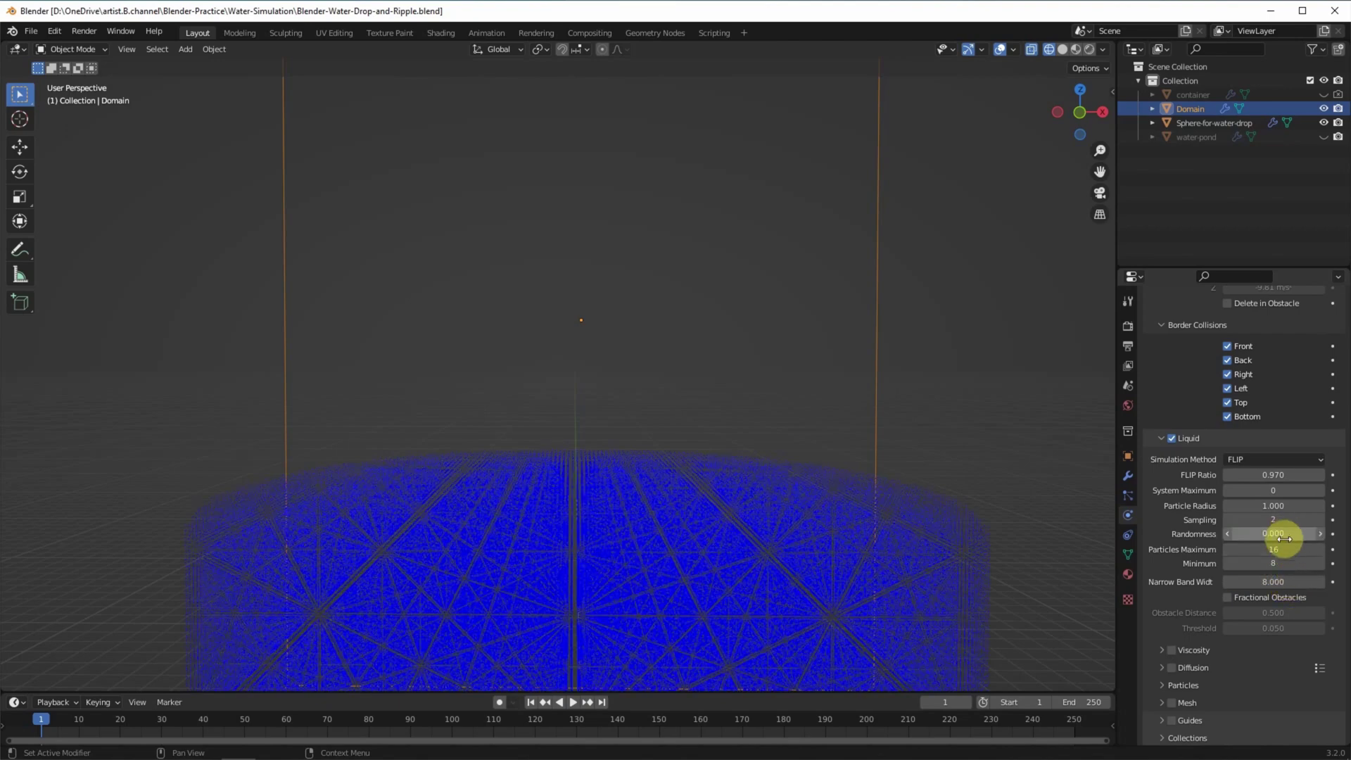
pyautogui.scroll(-3, 1340, 542)
pyautogui.scroll(-1, 1344, 540)
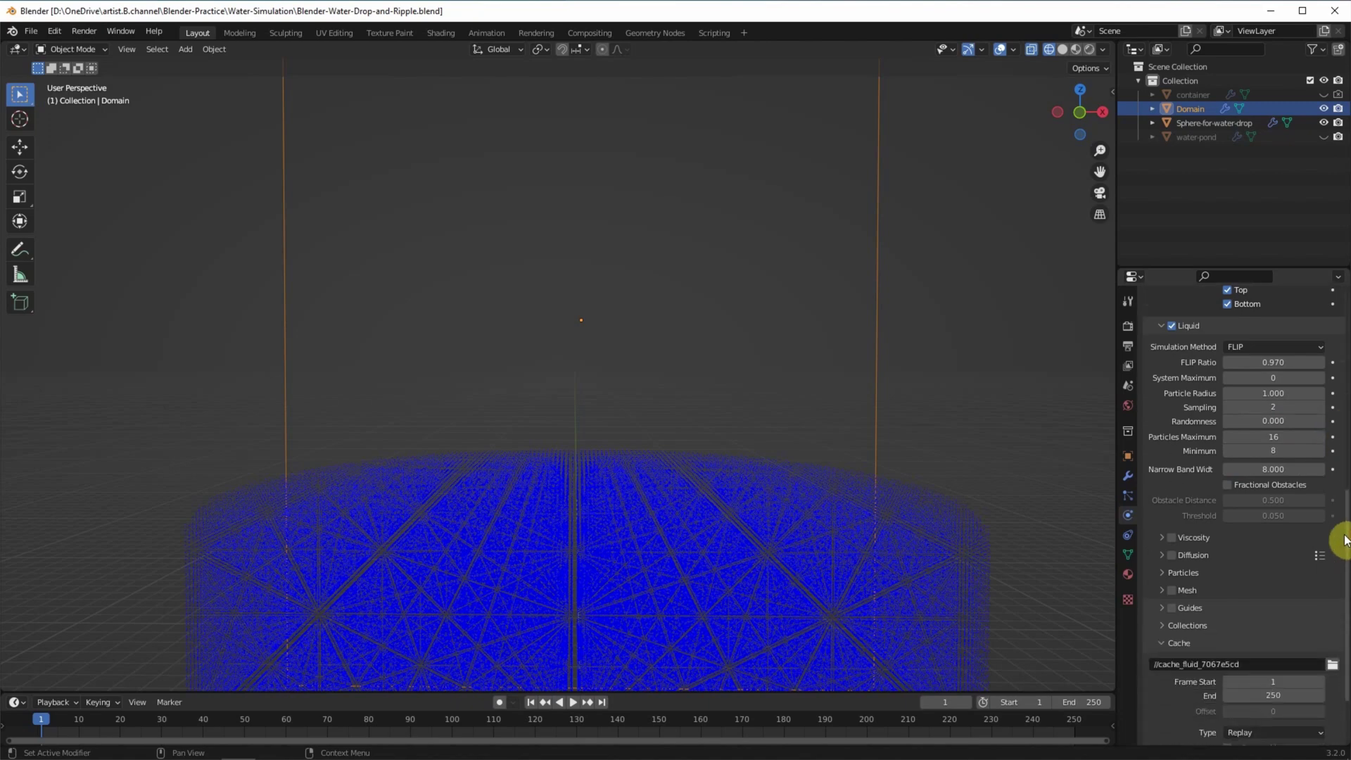
pyautogui.click(572, 702)
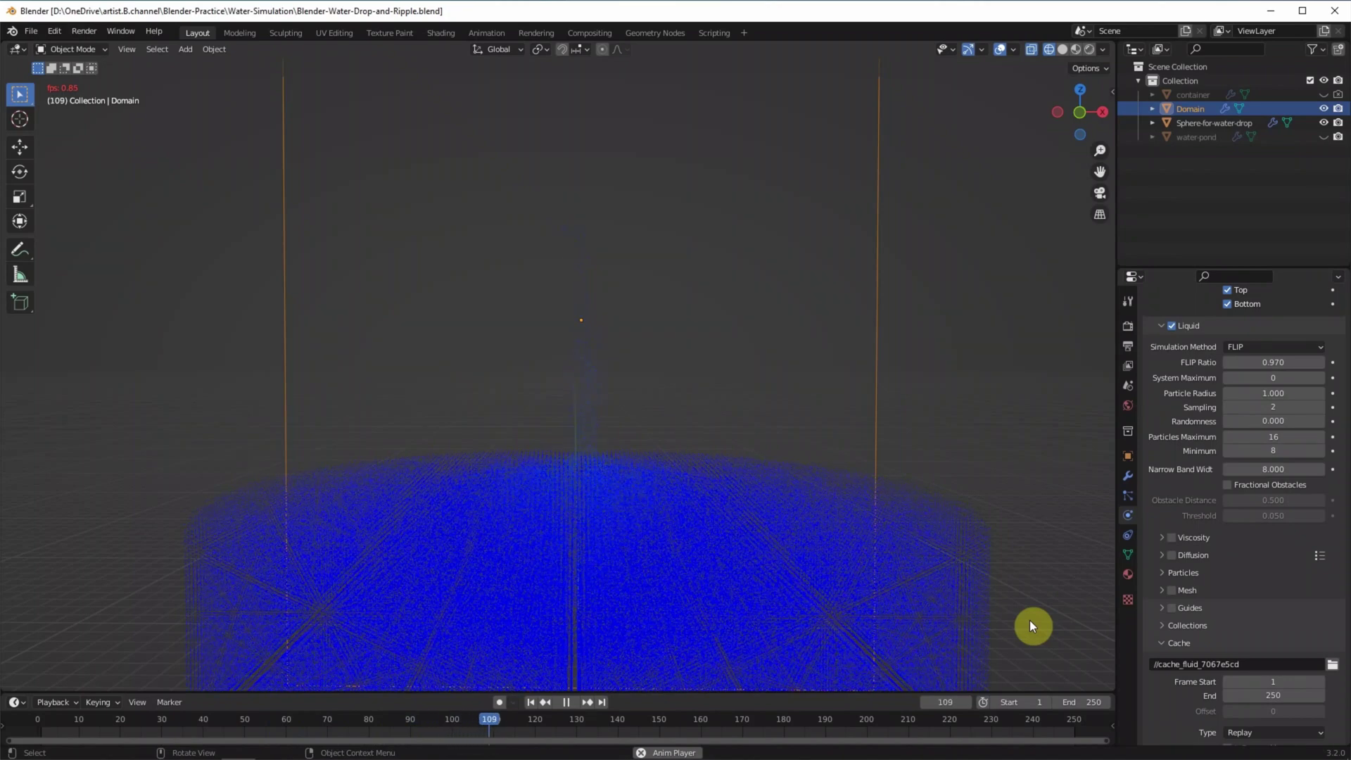
# Step: Pause the simulation playback at frame 116
pyautogui.click(566, 702)
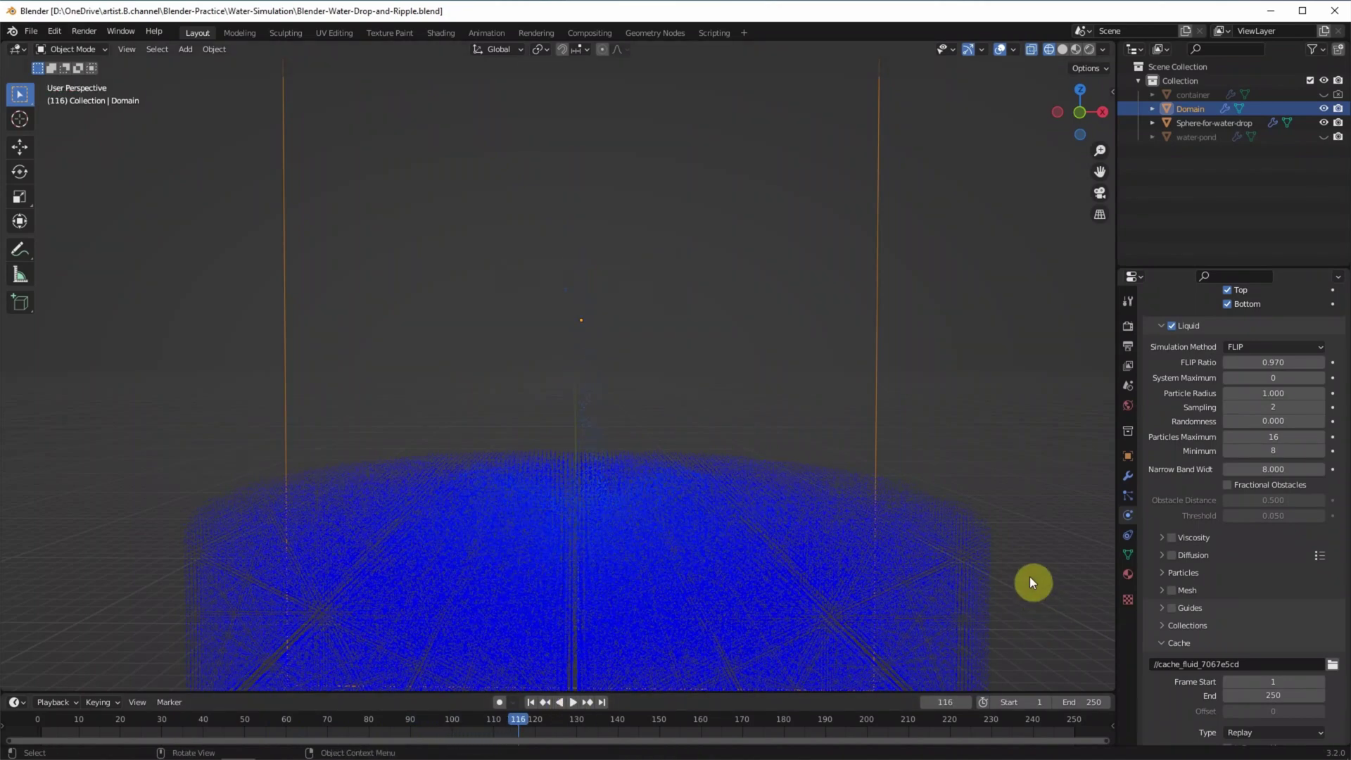
# Step: Enable liquid Mesh with particle radius 1.3, rewind to frame 1, and keep the Replay cache
pyautogui.click(1163, 589)
pyautogui.scroll(-3, 1161, 589)
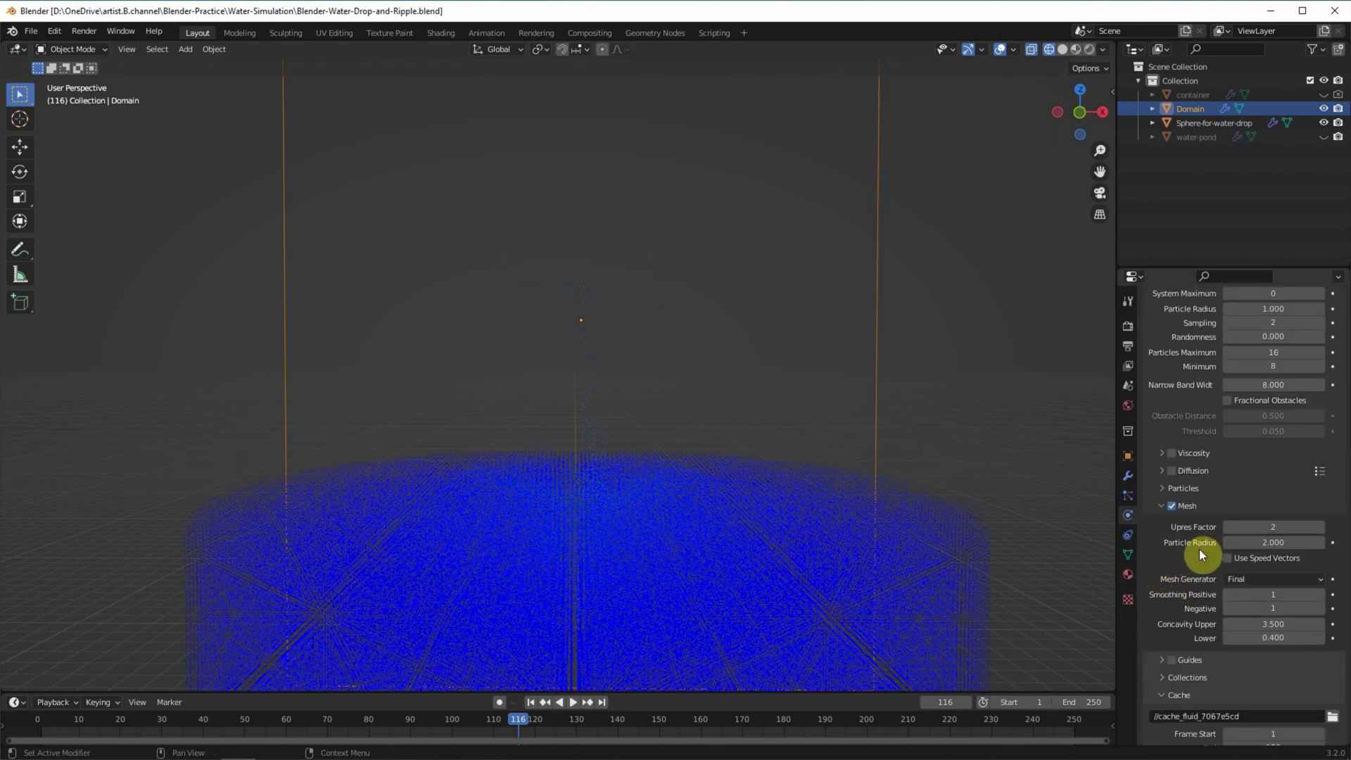
pyautogui.click(1252, 543)
pyautogui.scroll(-5, 1149, 570)
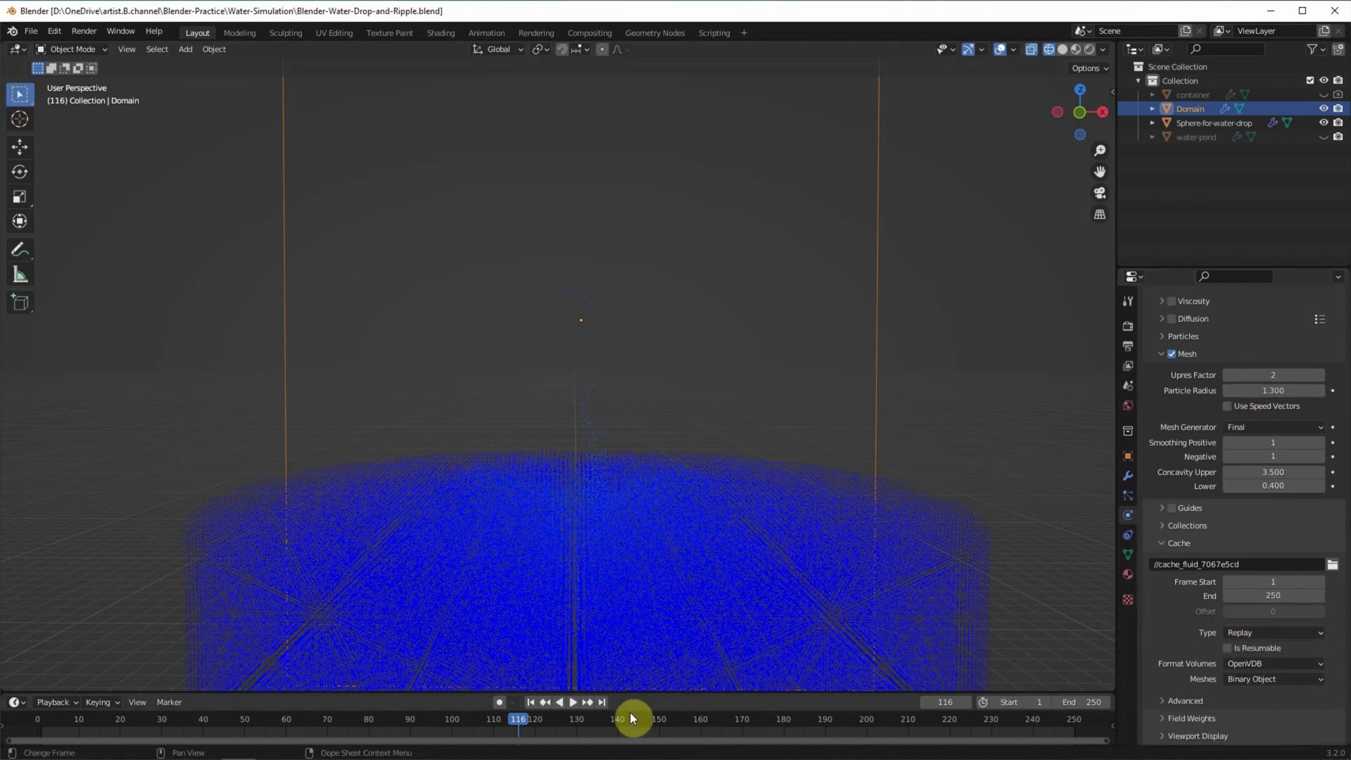
pyautogui.click(530, 702)
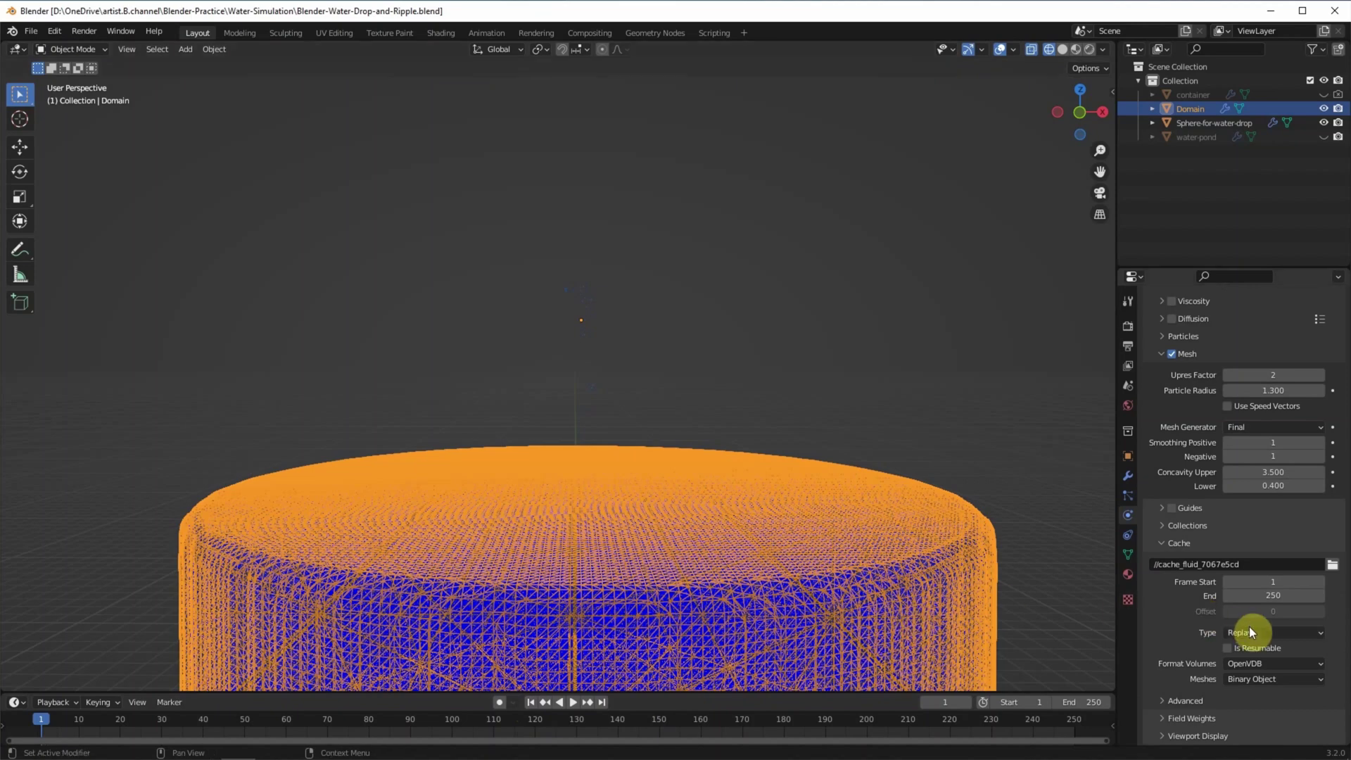
pyautogui.click(1245, 631)
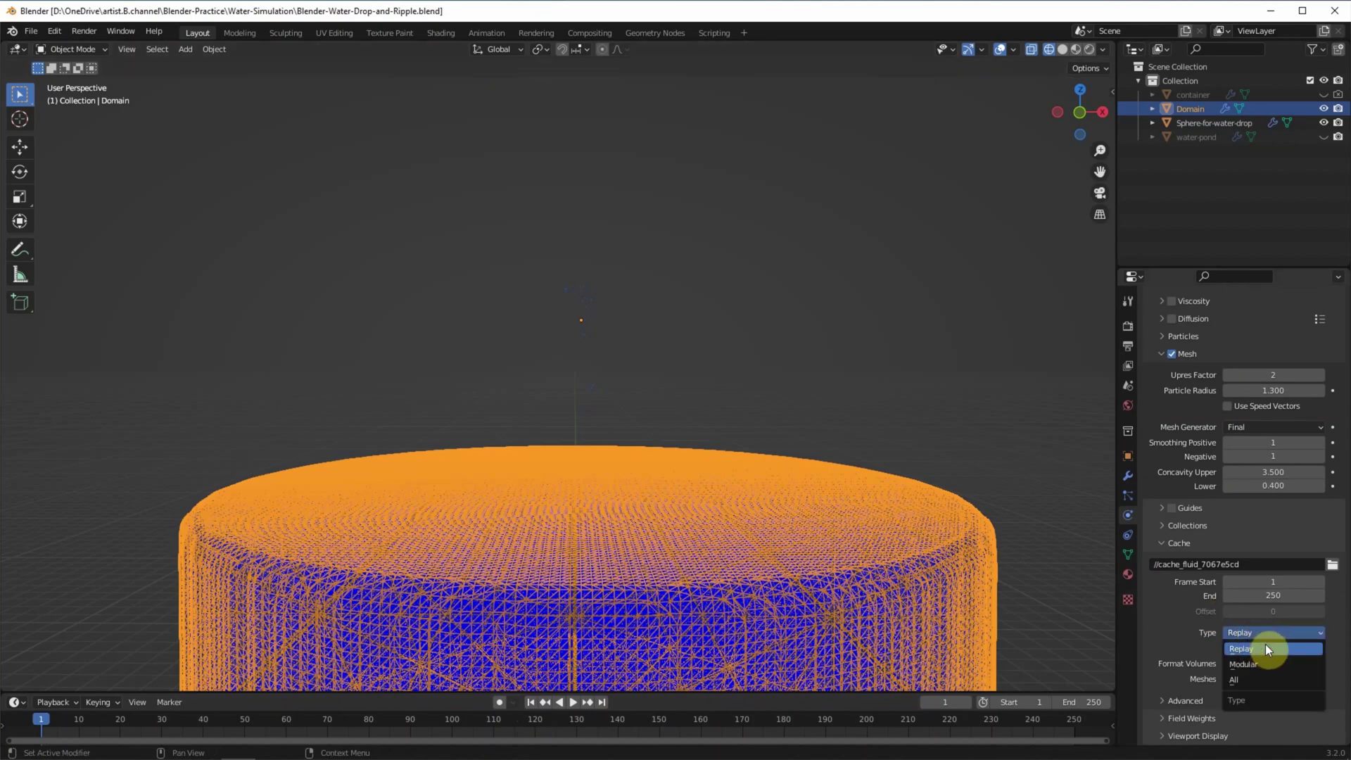
pyautogui.click(1269, 649)
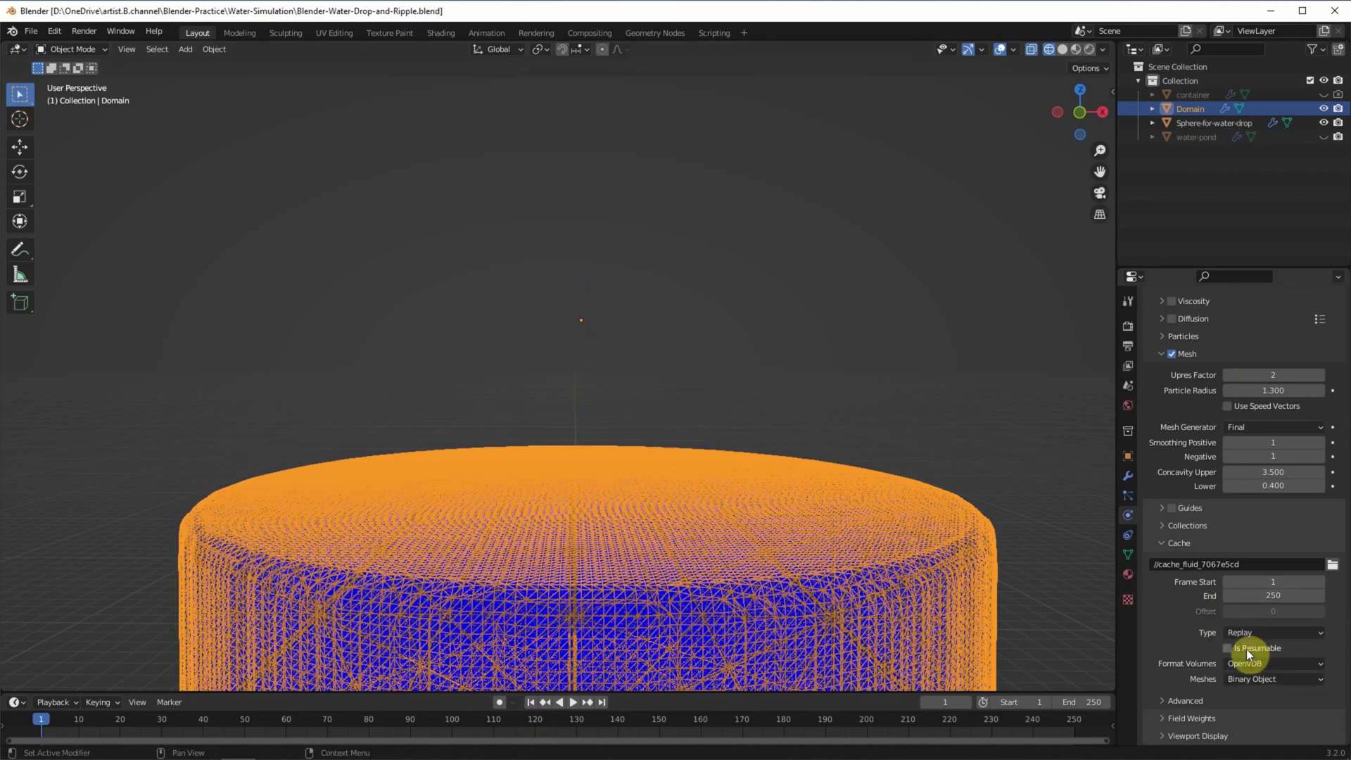
# Step: Play the meshed liquid simulation and pause at frame 131 as the splash rises
pyautogui.click(573, 702)
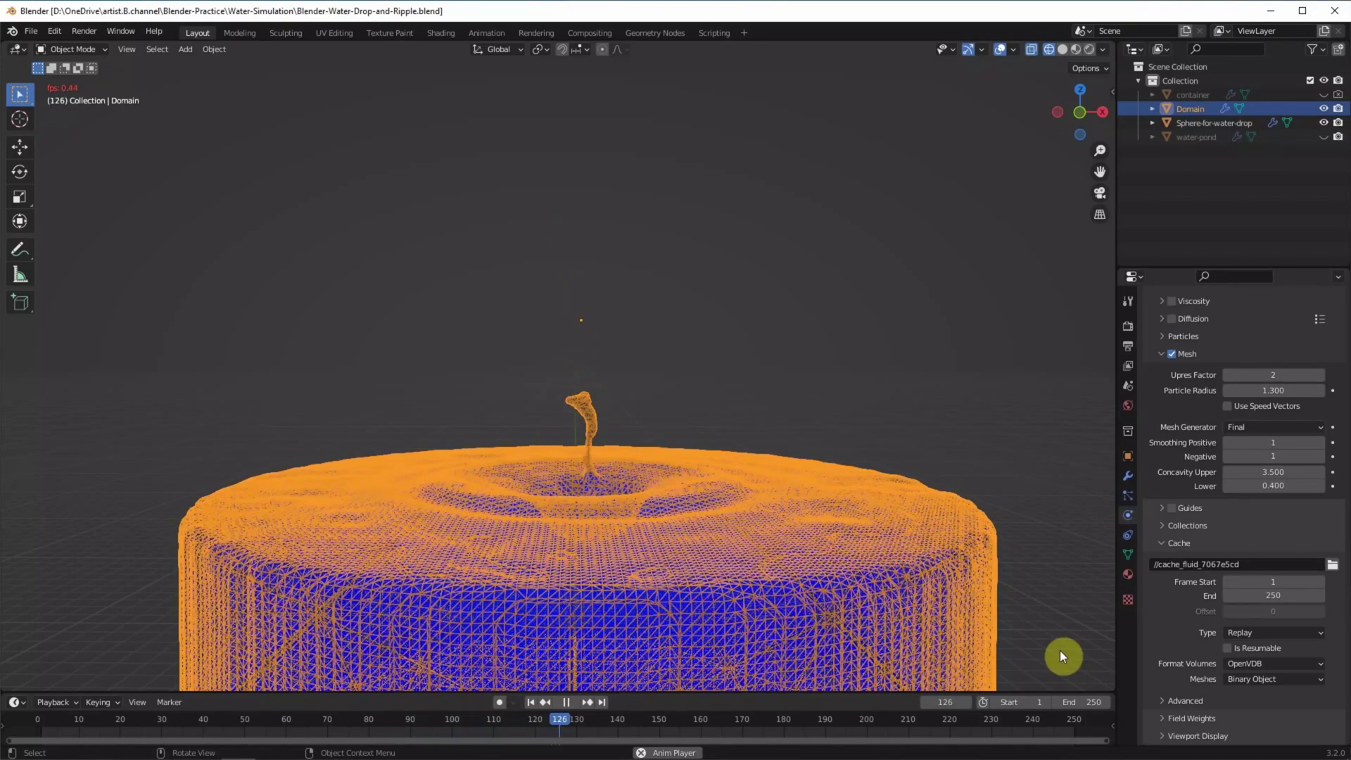
pyautogui.click(566, 702)
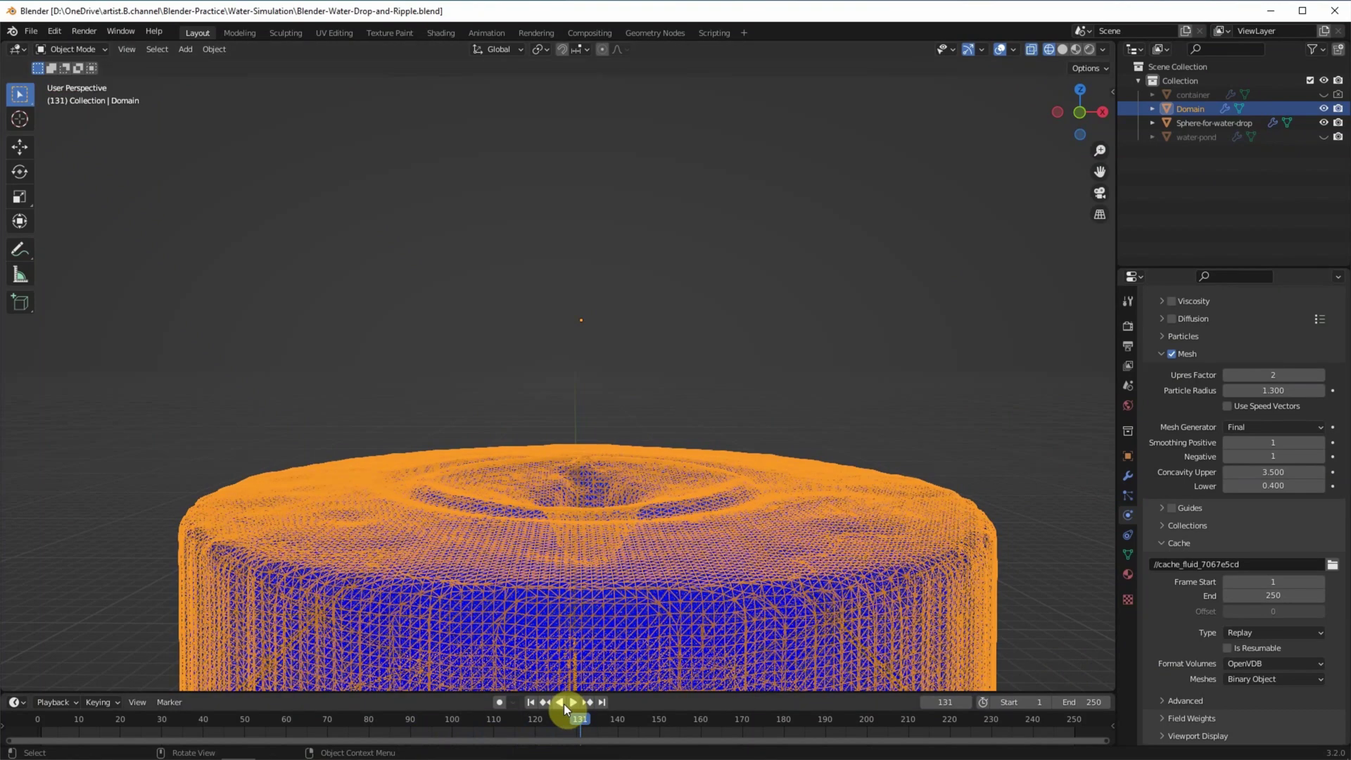
# Step: Set mesh particle radius to 1.15, rewind to frame 1 and replay the simulation
pyautogui.doubleClick(1274, 391)
pyautogui.write('1.15')
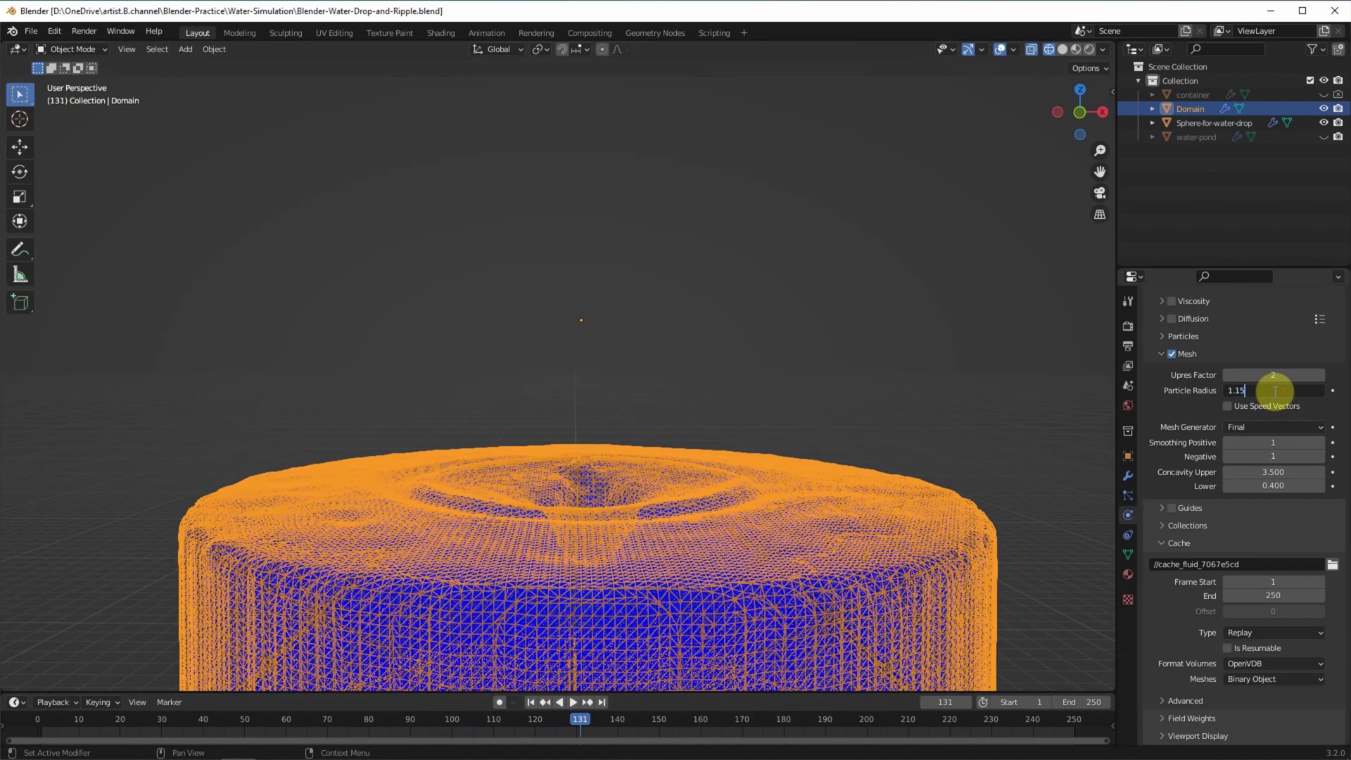
pyautogui.press('Return')
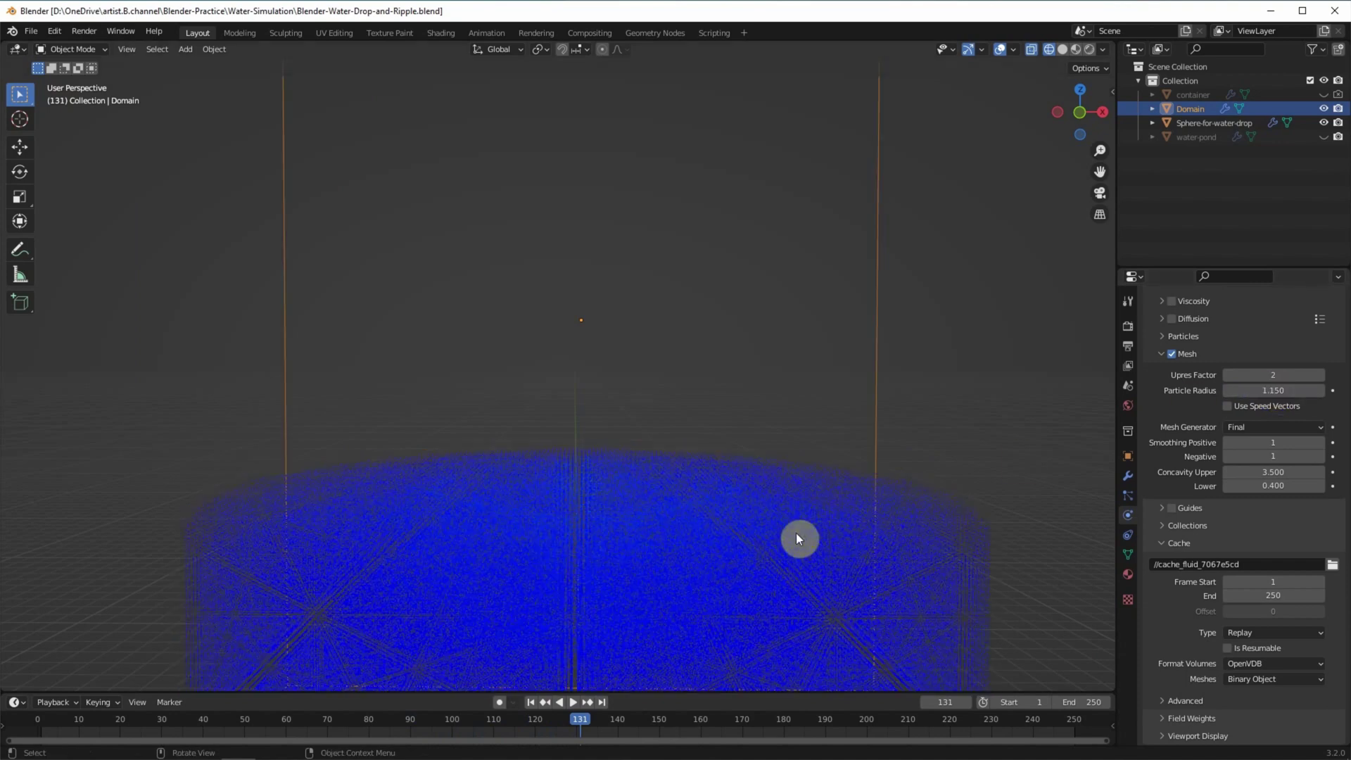
pyautogui.click(531, 702)
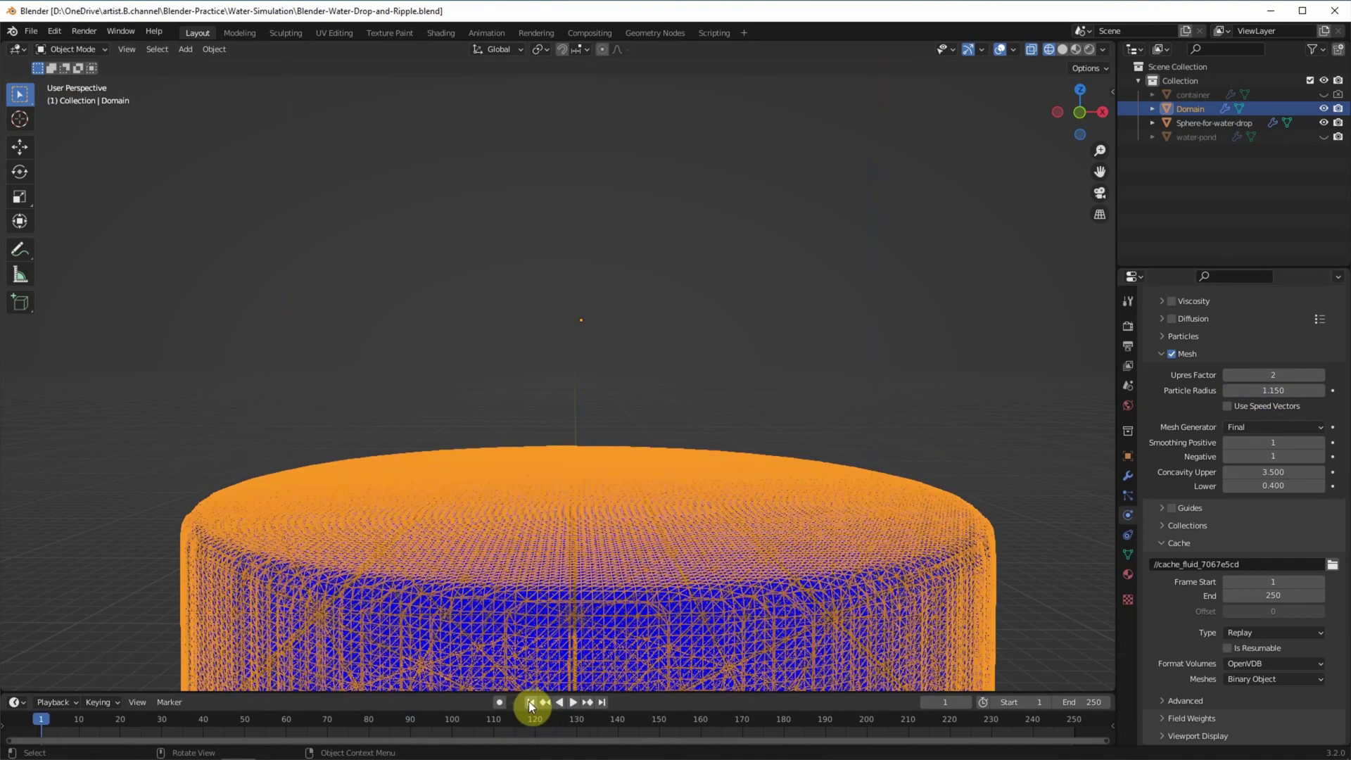
pyautogui.click(1242, 633)
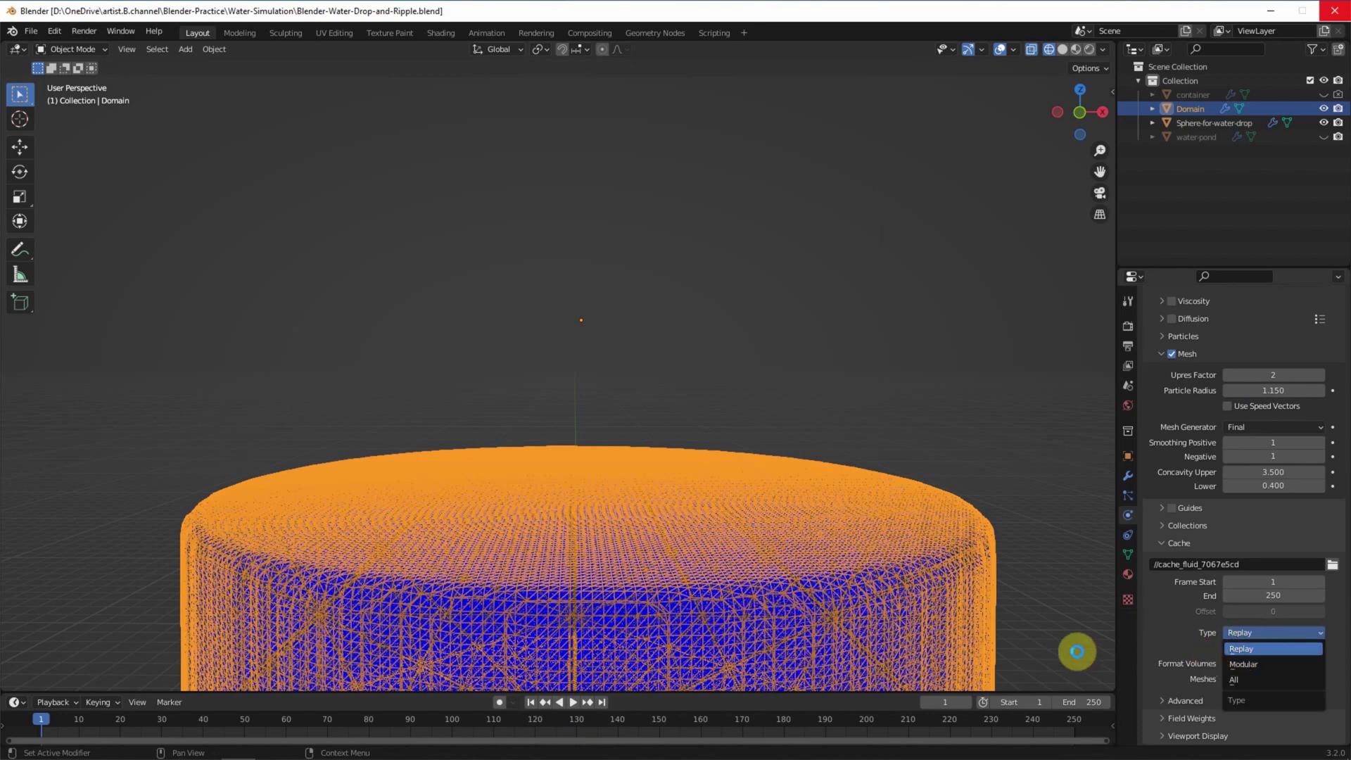
pyautogui.click(572, 702)
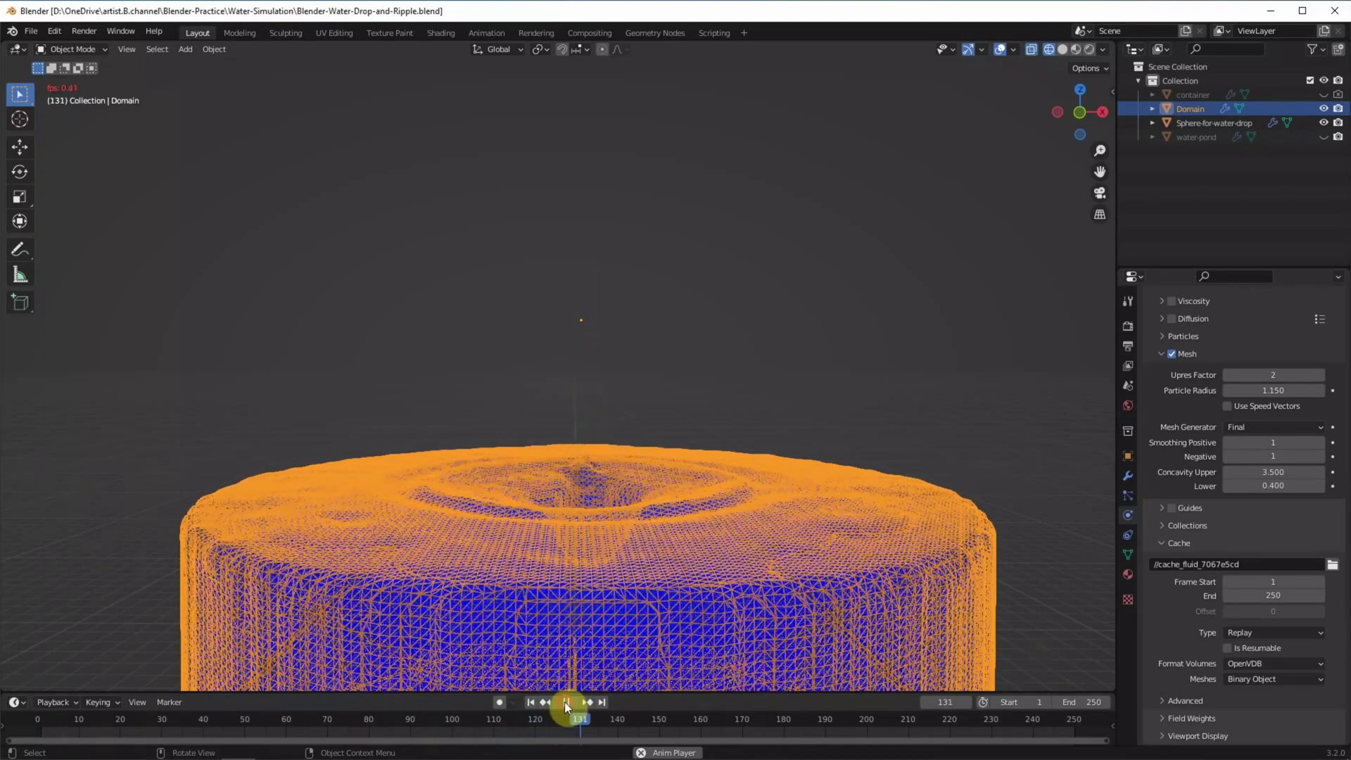
# Step: Stop playback and switch the domain cache type to Modular
pyautogui.press('space')
pyautogui.click(1256, 631)
pyautogui.click(1265, 661)
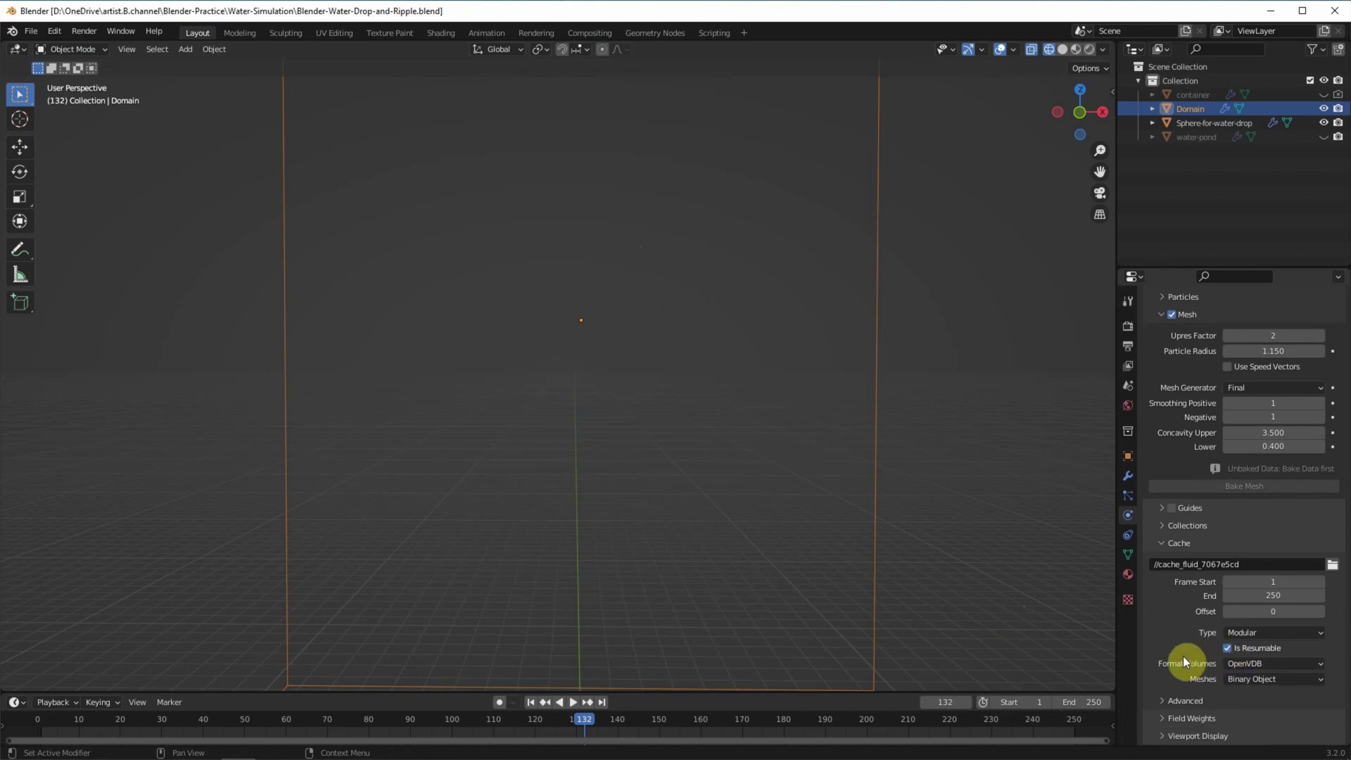
# Step: Run Bake Data for the domain and wait for the fluid bake to finish
pyautogui.scroll(10, 1192, 656)
pyautogui.scroll(10, 1180, 656)
pyautogui.scroll(10, 1180, 656)
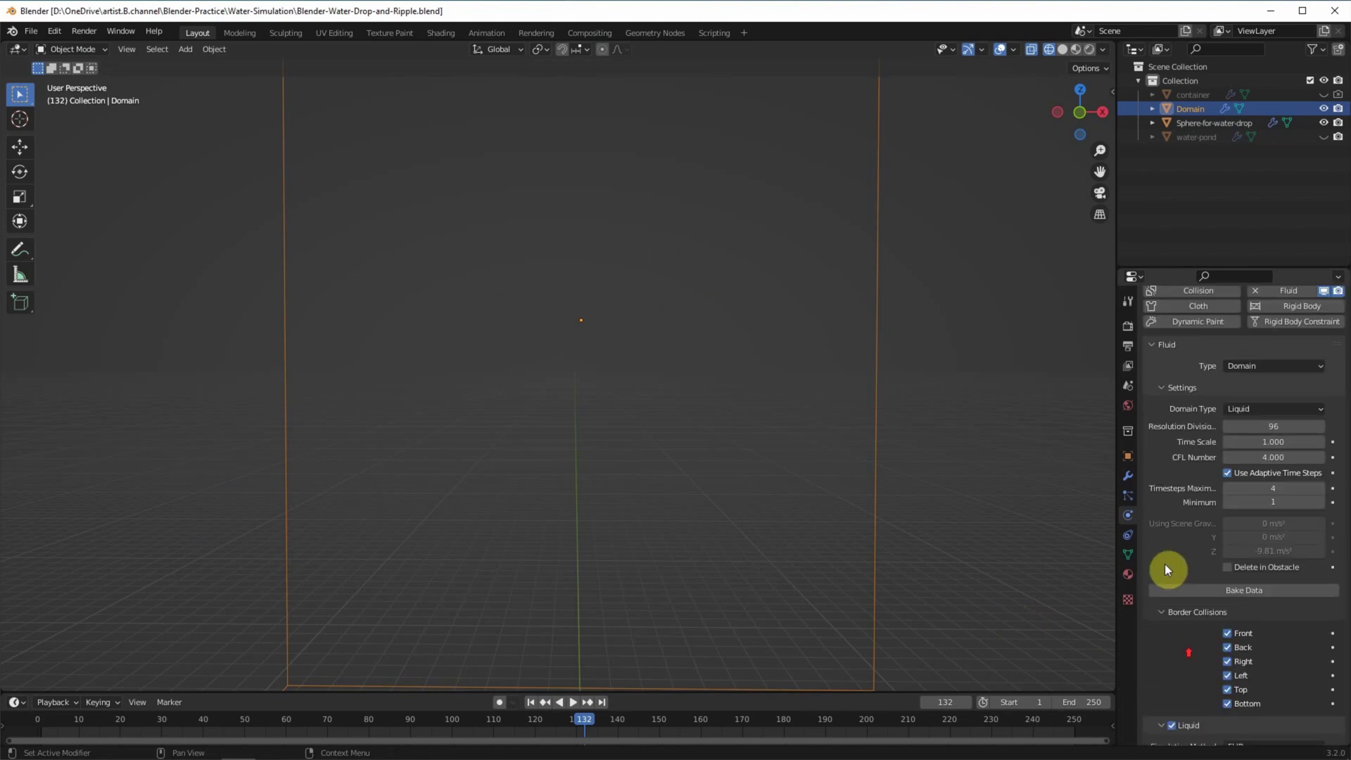
pyautogui.click(1206, 590)
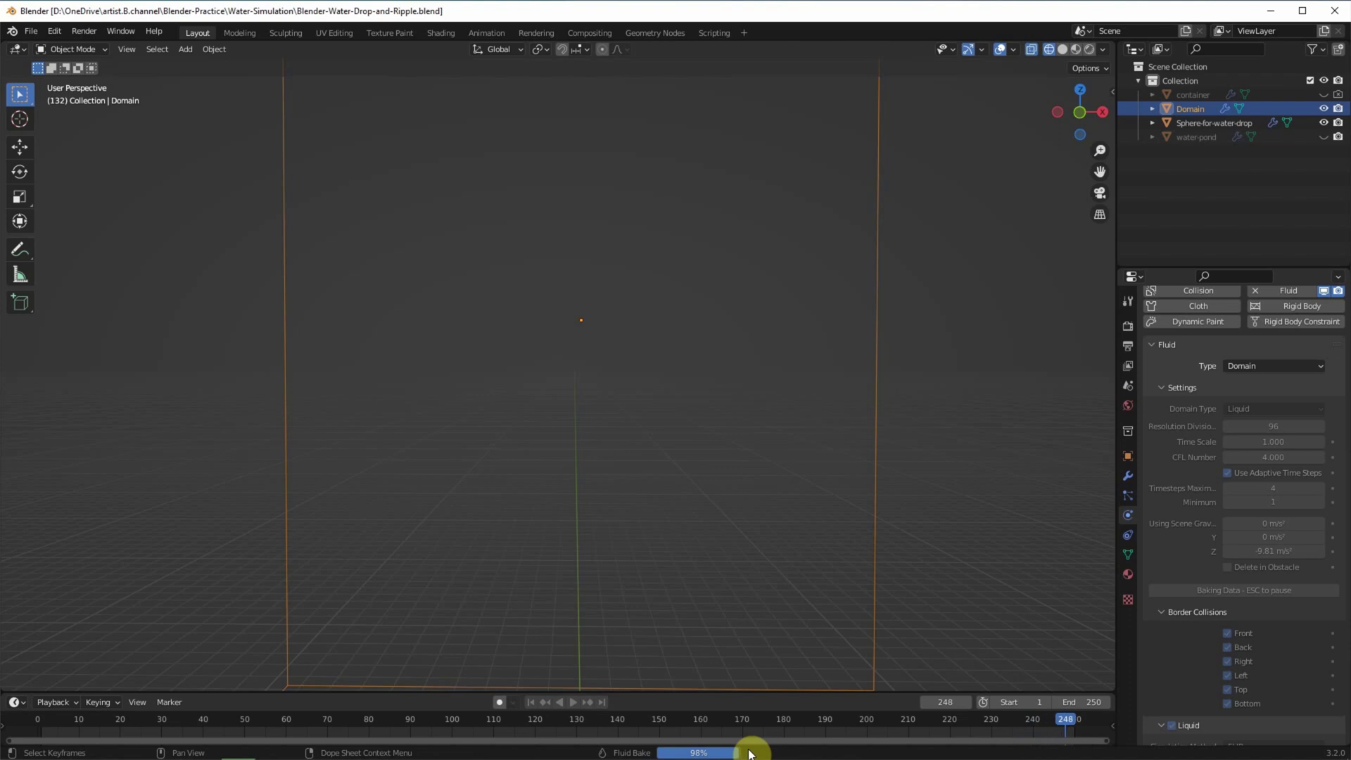
pyautogui.scroll(-5, 1168, 562)
pyautogui.scroll(-5, 1167, 562)
pyautogui.scroll(-5, 1164, 563)
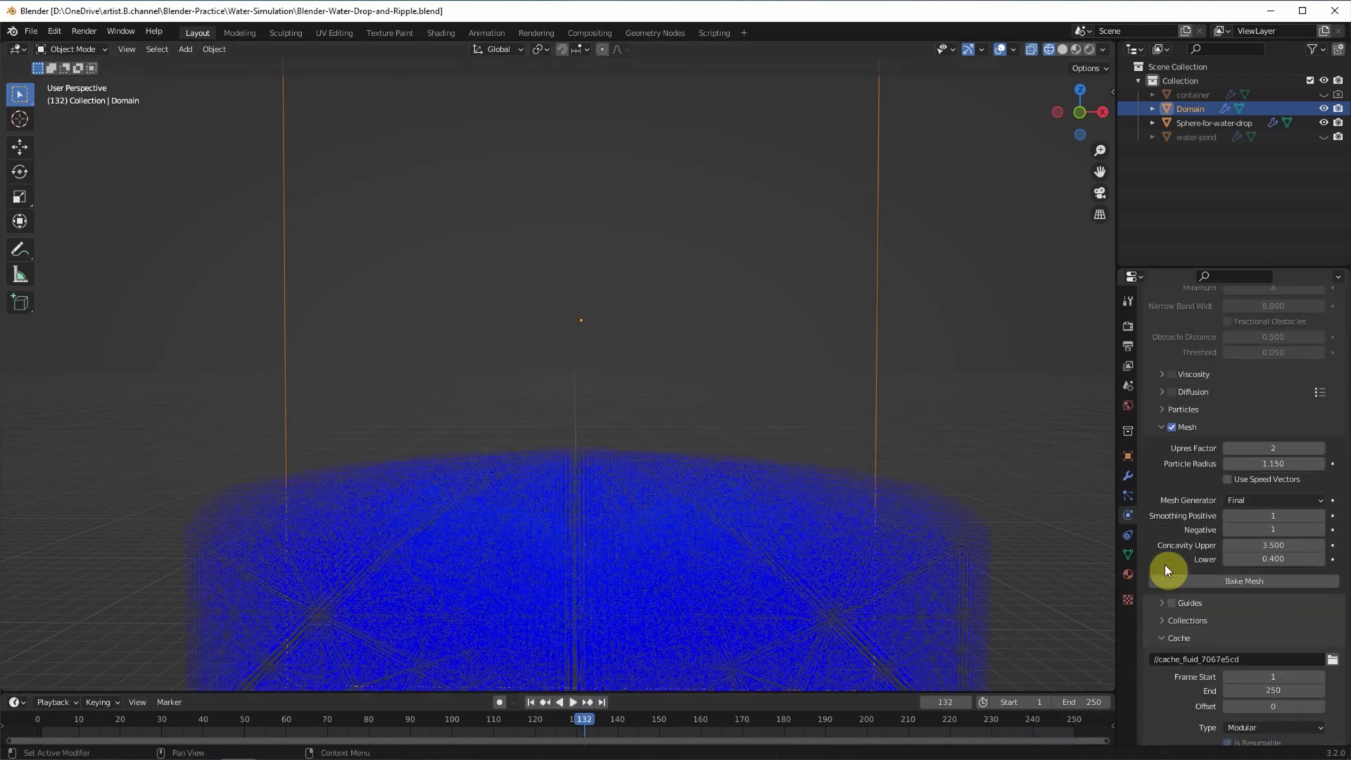
# Step: Run Bake Mesh in the domain's Mesh section and wait for it to complete
pyautogui.click(1200, 581)
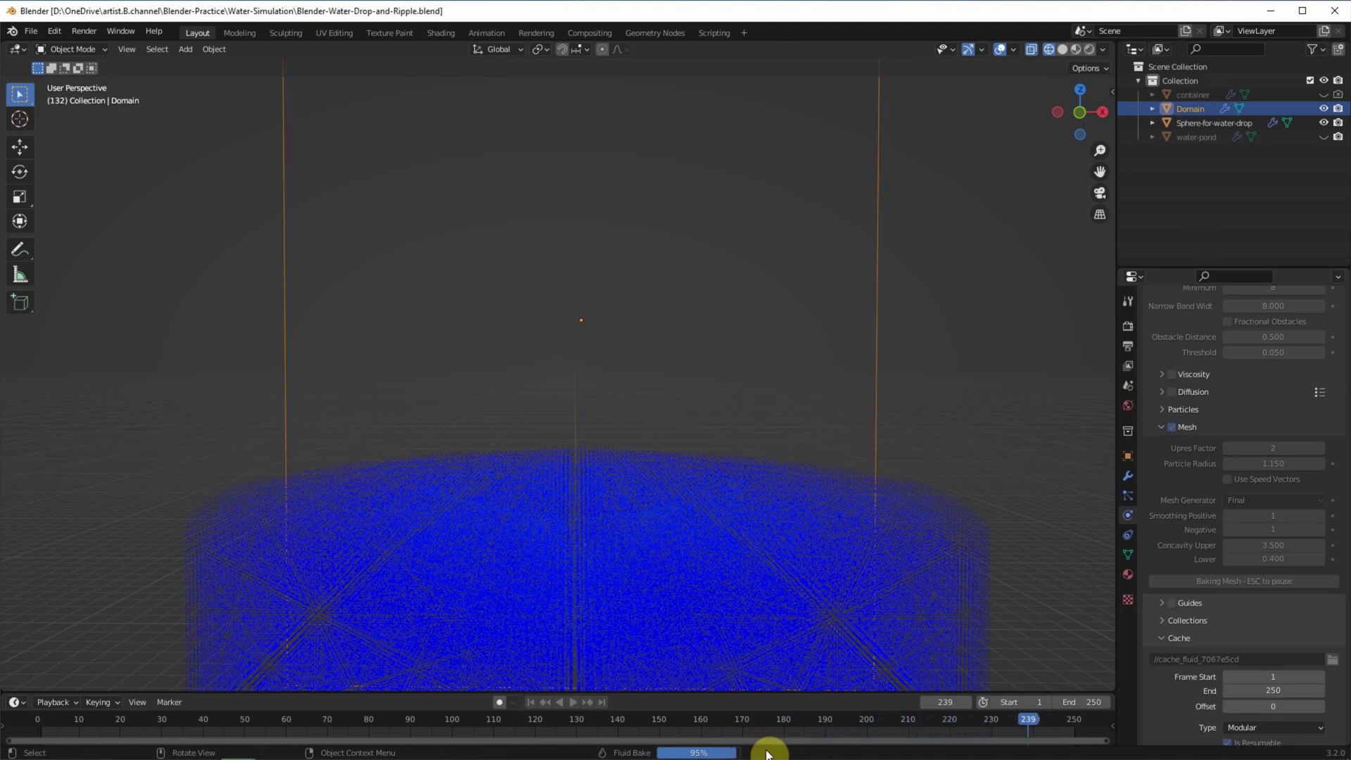
pyautogui.scroll(2, 1048, 611)
pyautogui.scroll(2, 1048, 611)
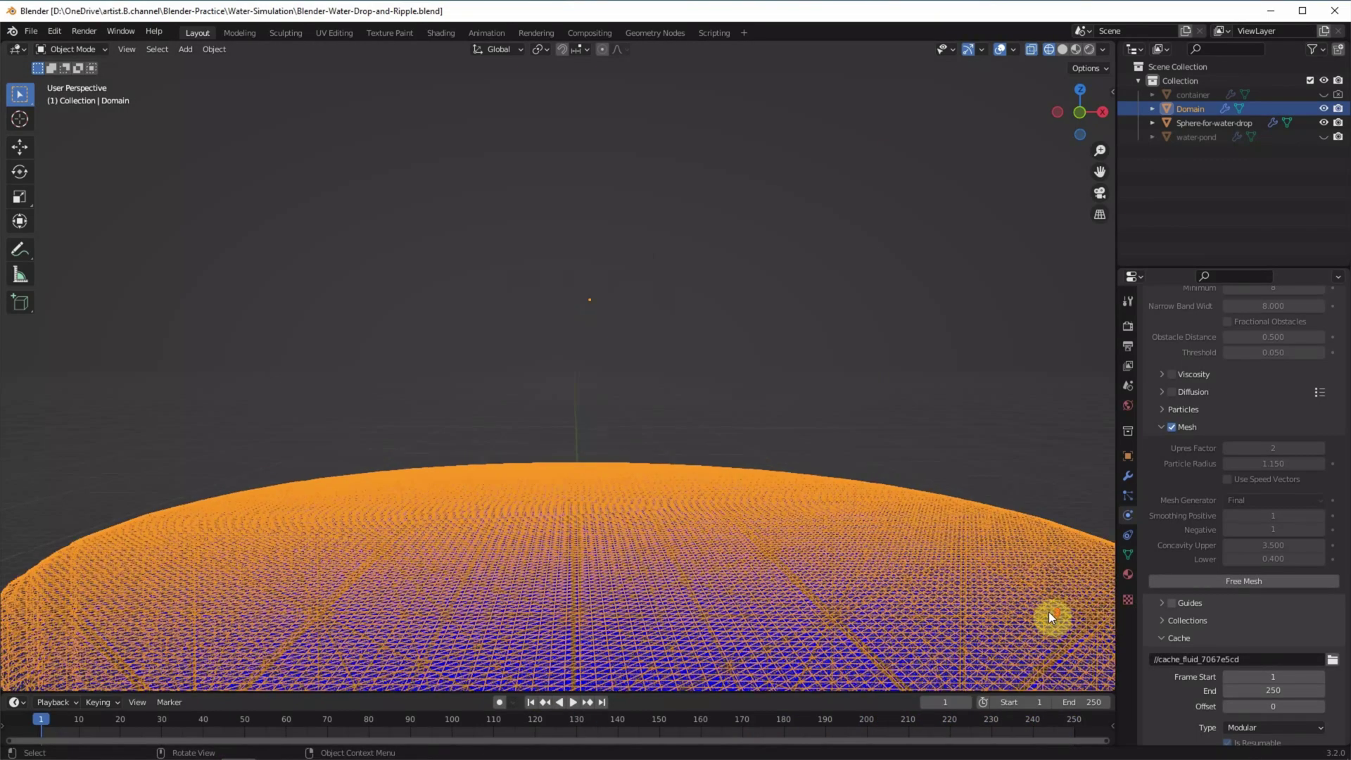
pyautogui.scroll(1, 1027, 588)
pyautogui.scroll(-1, 1024, 581)
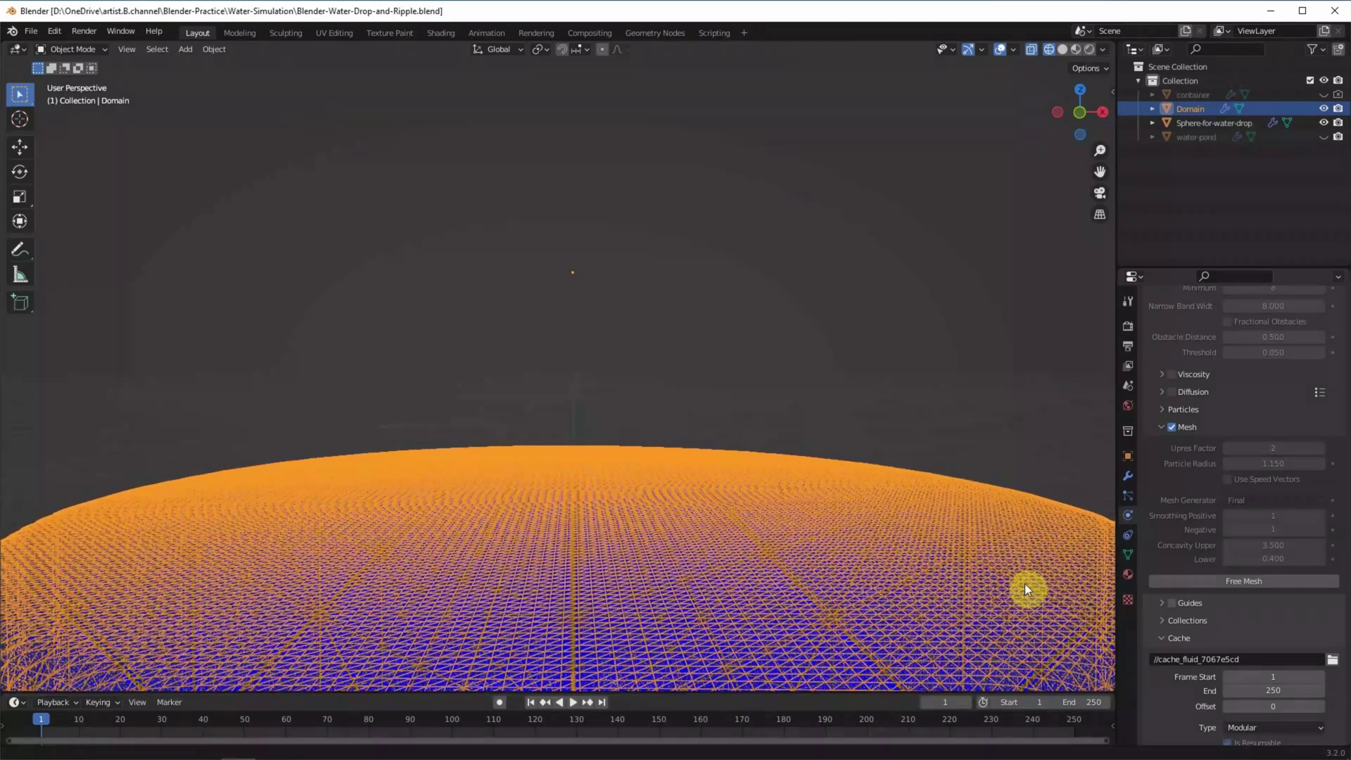
# Step: Play the baked animation, pause it, and scrub back to frame 102
pyautogui.click(573, 702)
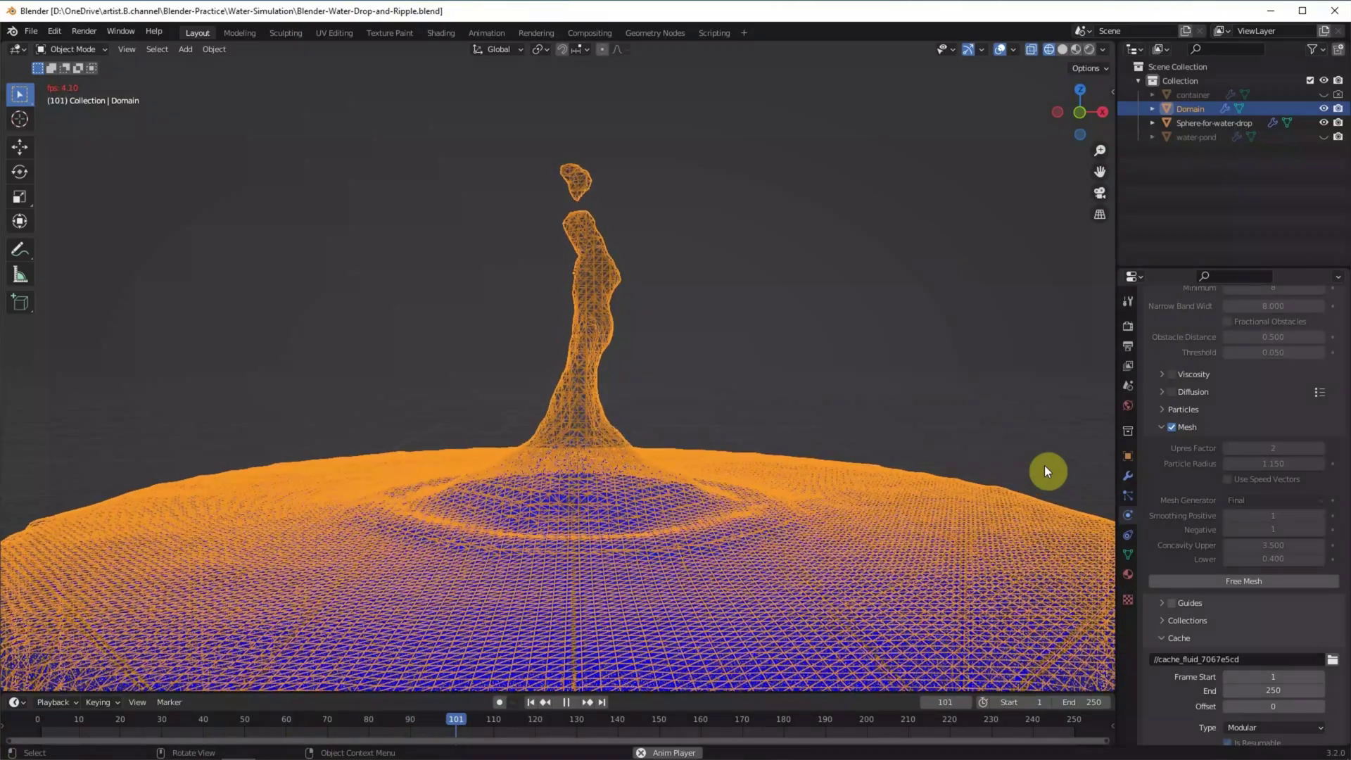
pyautogui.click(563, 703)
pyautogui.moveTo(511, 721); pyautogui.dragTo(460, 716)
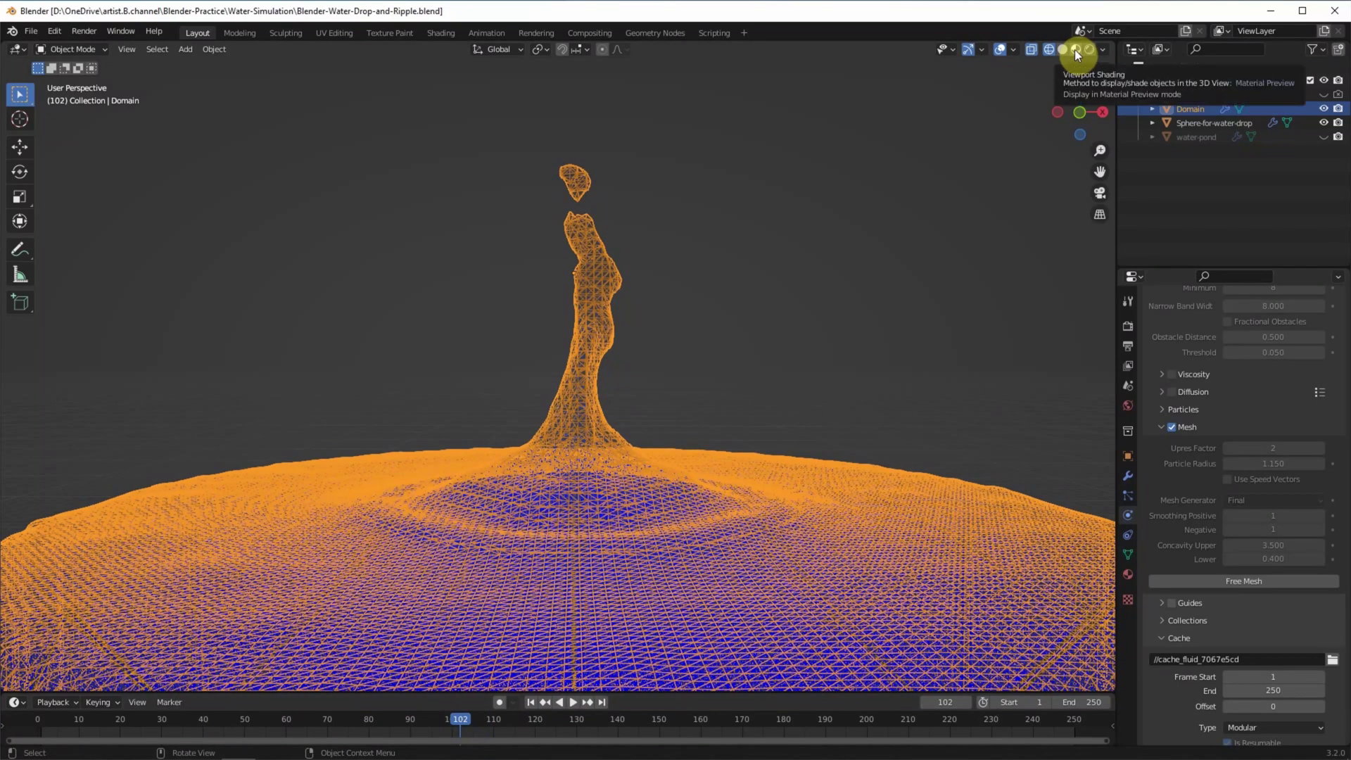
# Step: Switch to Material Preview and create a new material named 'Water Material'
pyautogui.click(1075, 49)
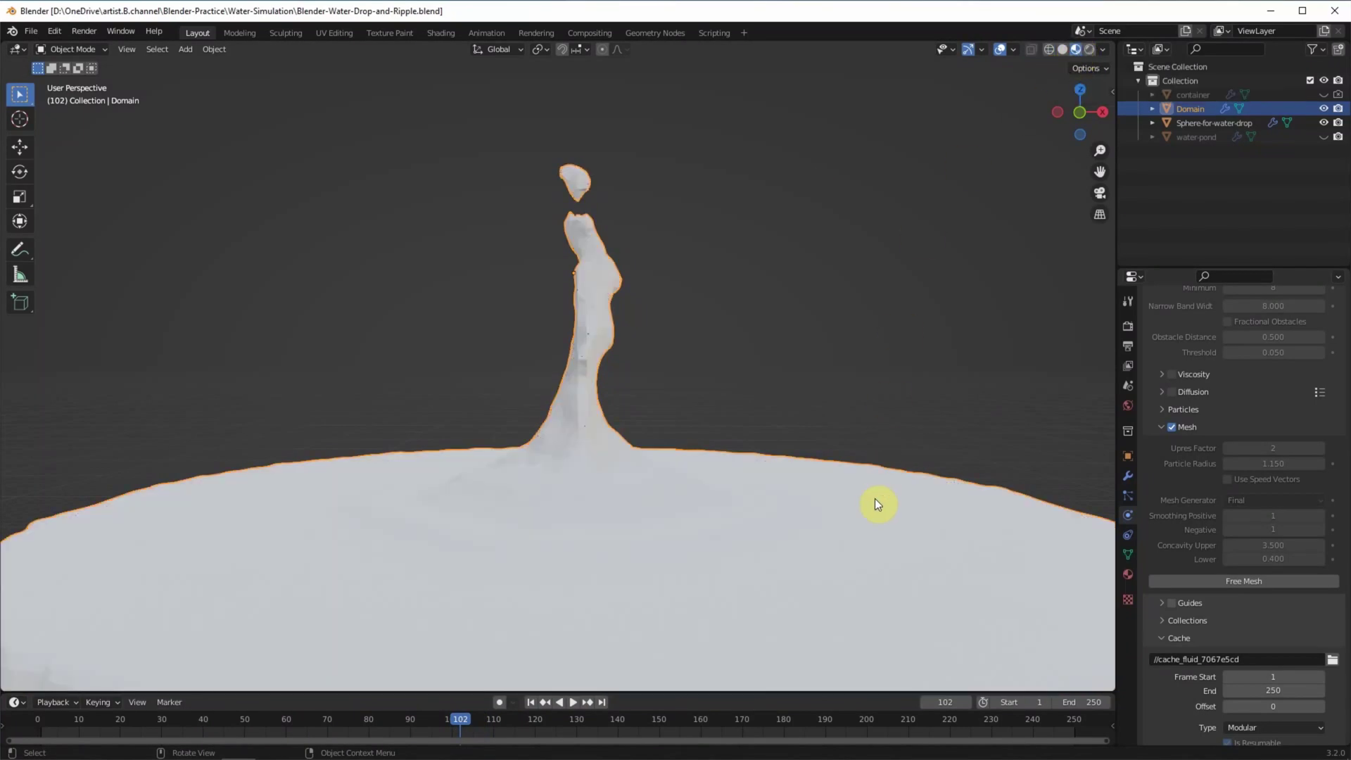
pyautogui.click(1124, 573)
pyautogui.click(1201, 382)
pyautogui.write('Water')
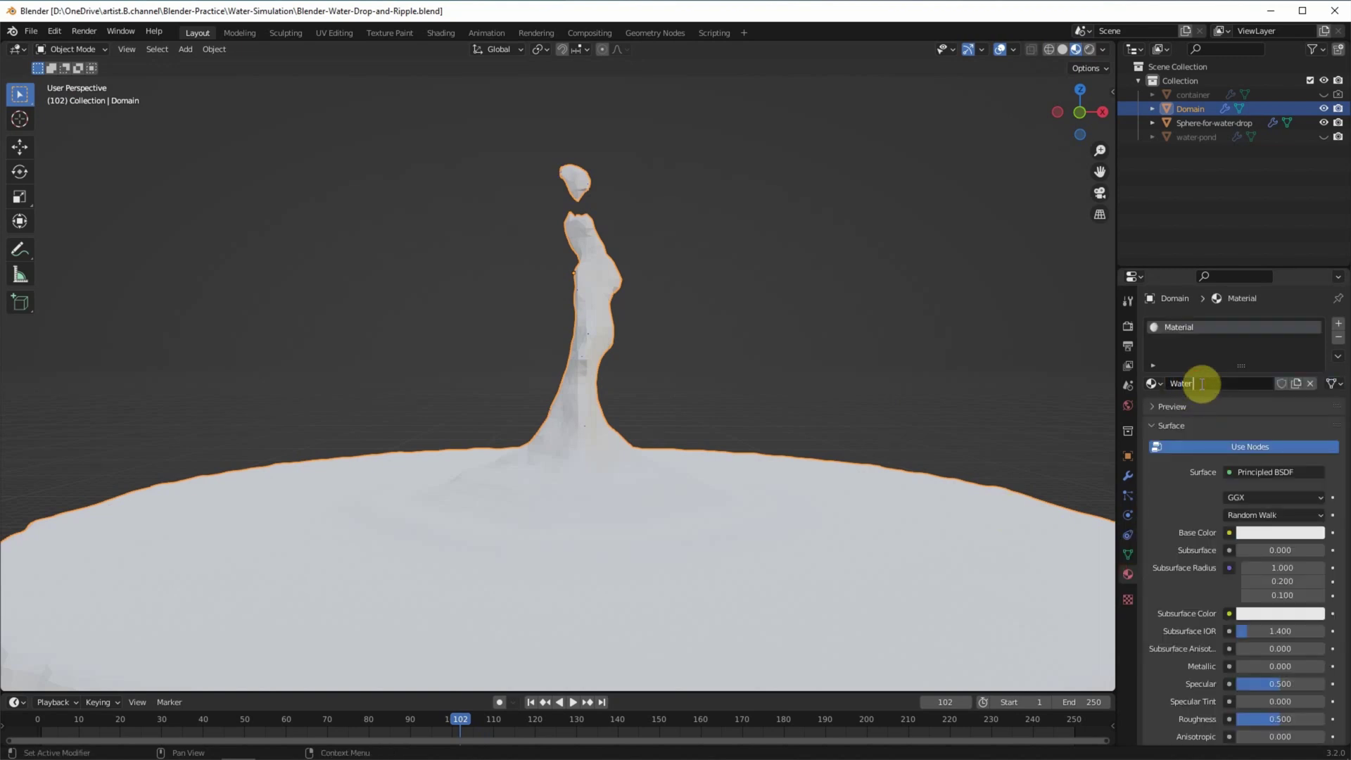
pyautogui.write('Mi')
pyautogui.press('Return')
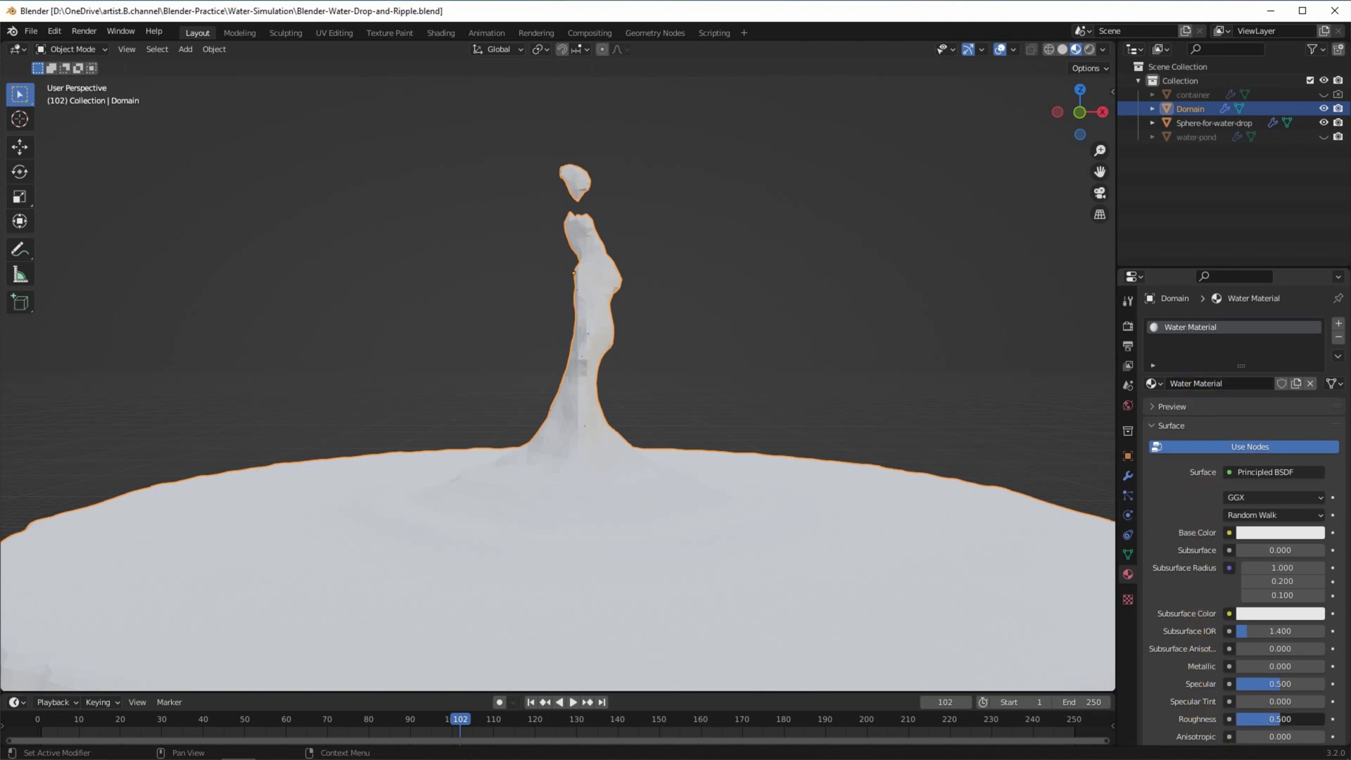
# Step: Set the water material's roughness 0, transmission 1 and IOR 1.330
pyautogui.moveTo(1266, 719); pyautogui.dragTo(1196, 718)
pyautogui.scroll(-5, 1201, 684)
pyautogui.scroll(-2, 1201, 684)
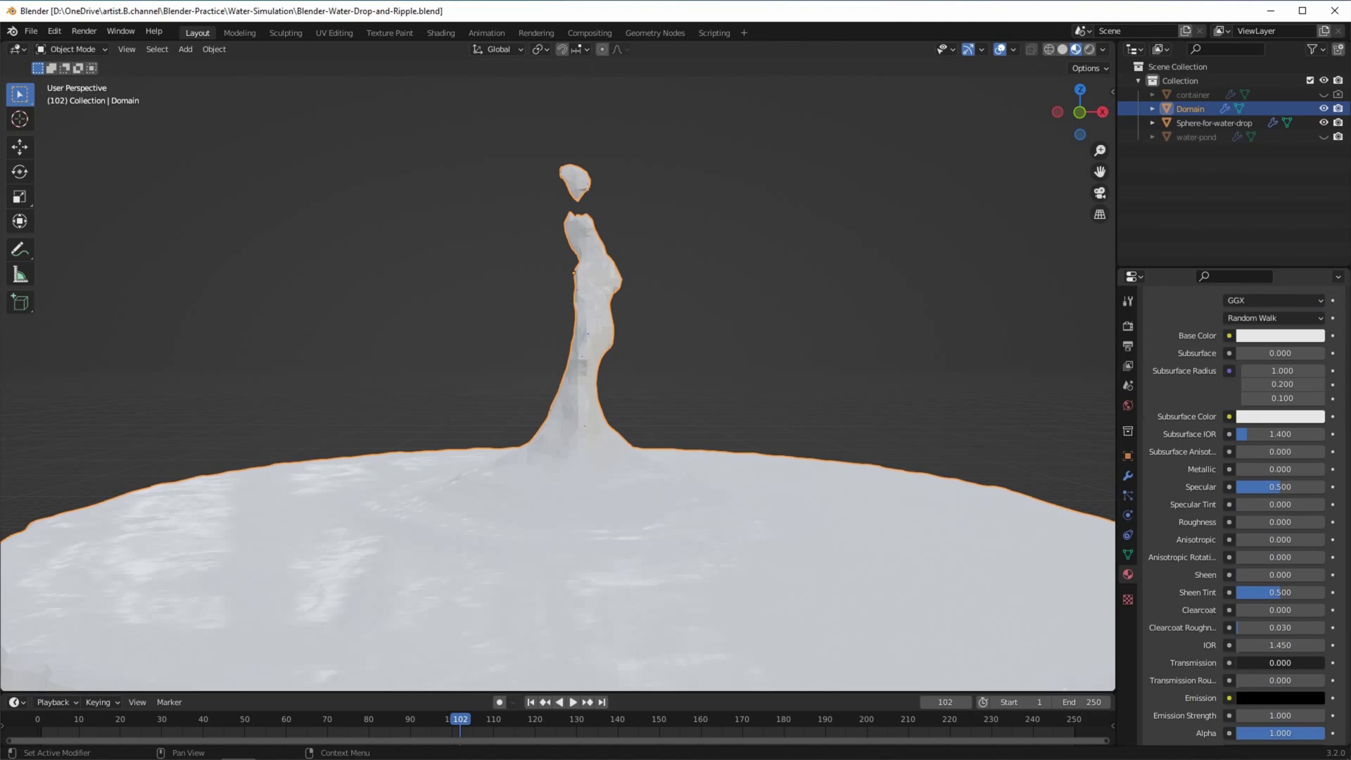
pyautogui.moveTo(1246, 662); pyautogui.dragTo(1319, 662)
pyautogui.click(1267, 645)
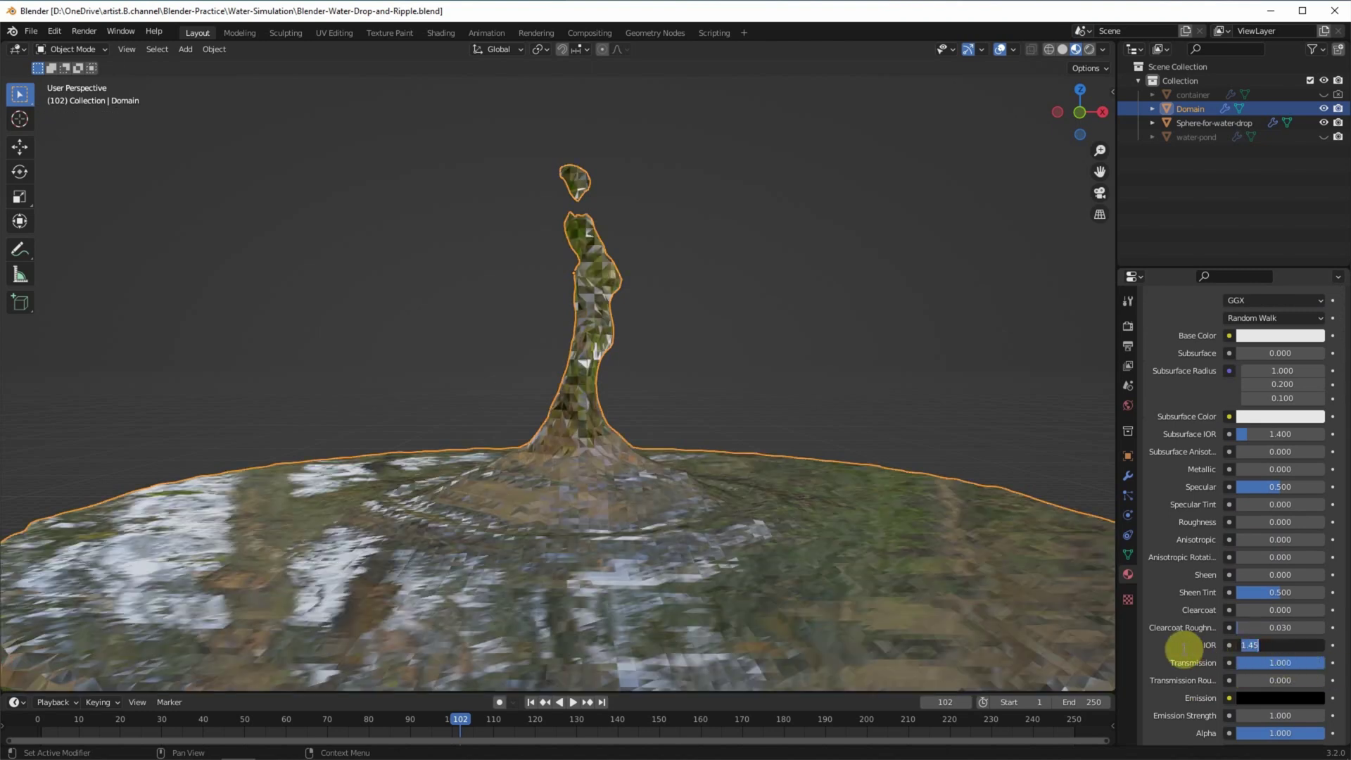
pyautogui.write('1.33')
pyautogui.press('Return')
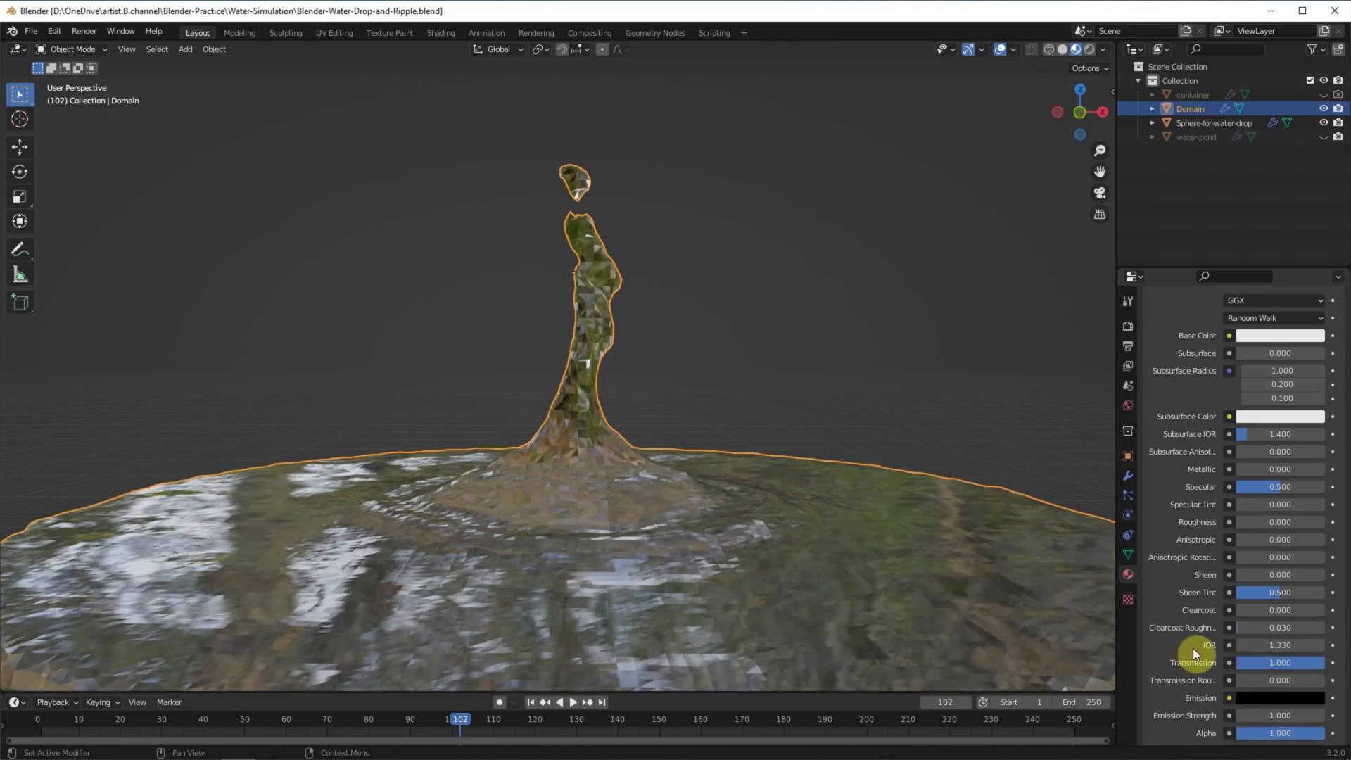
pyautogui.click(214, 49)
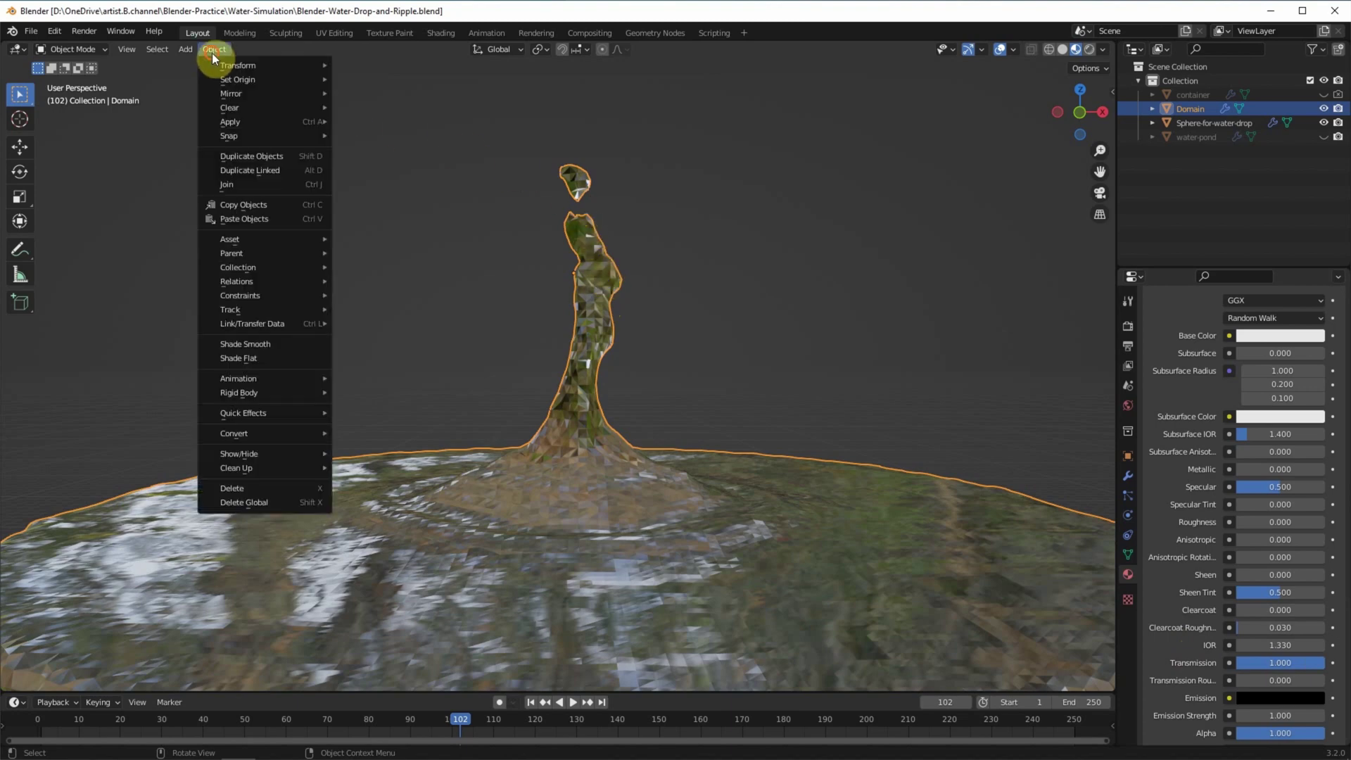
# Step: Shade the water mesh smooth and add a Smooth modifier
pyautogui.click(294, 343)
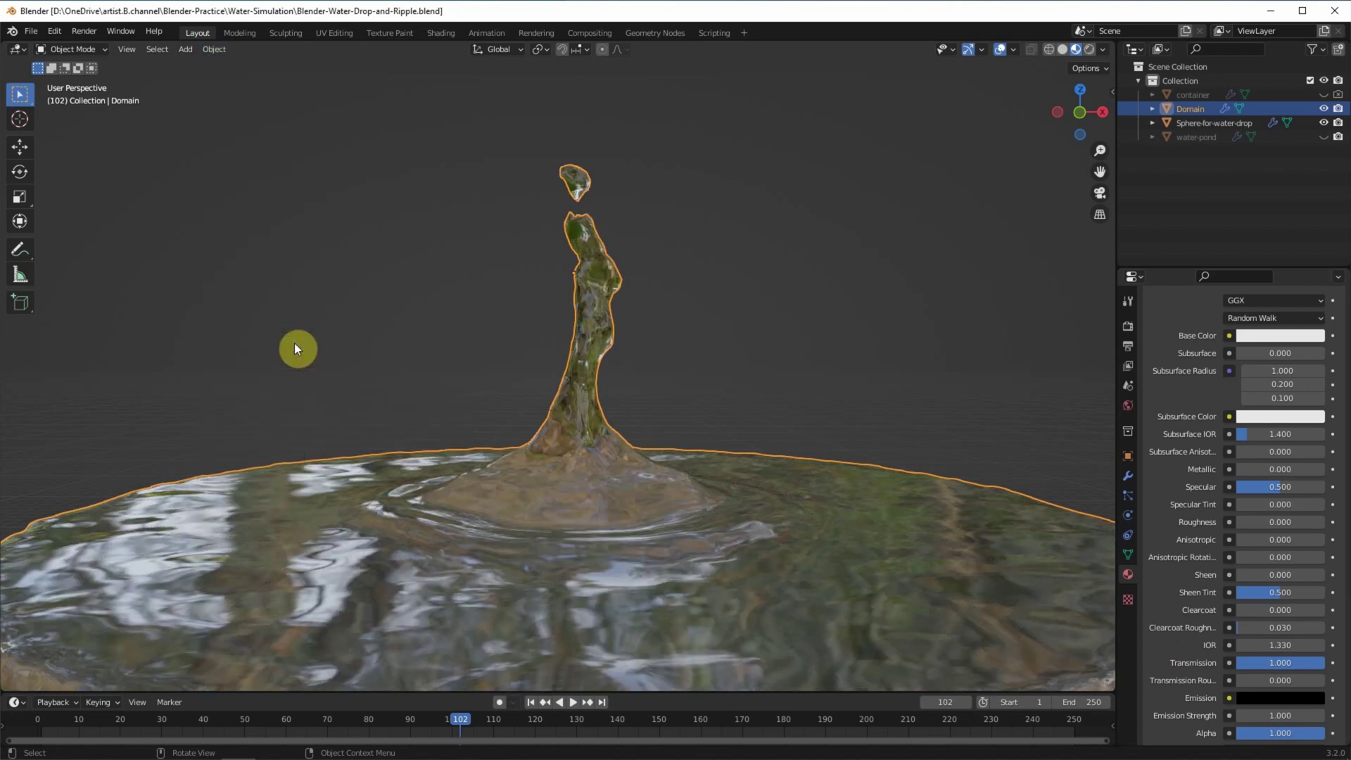
pyautogui.click(1125, 477)
pyautogui.click(1185, 325)
pyautogui.click(1188, 518)
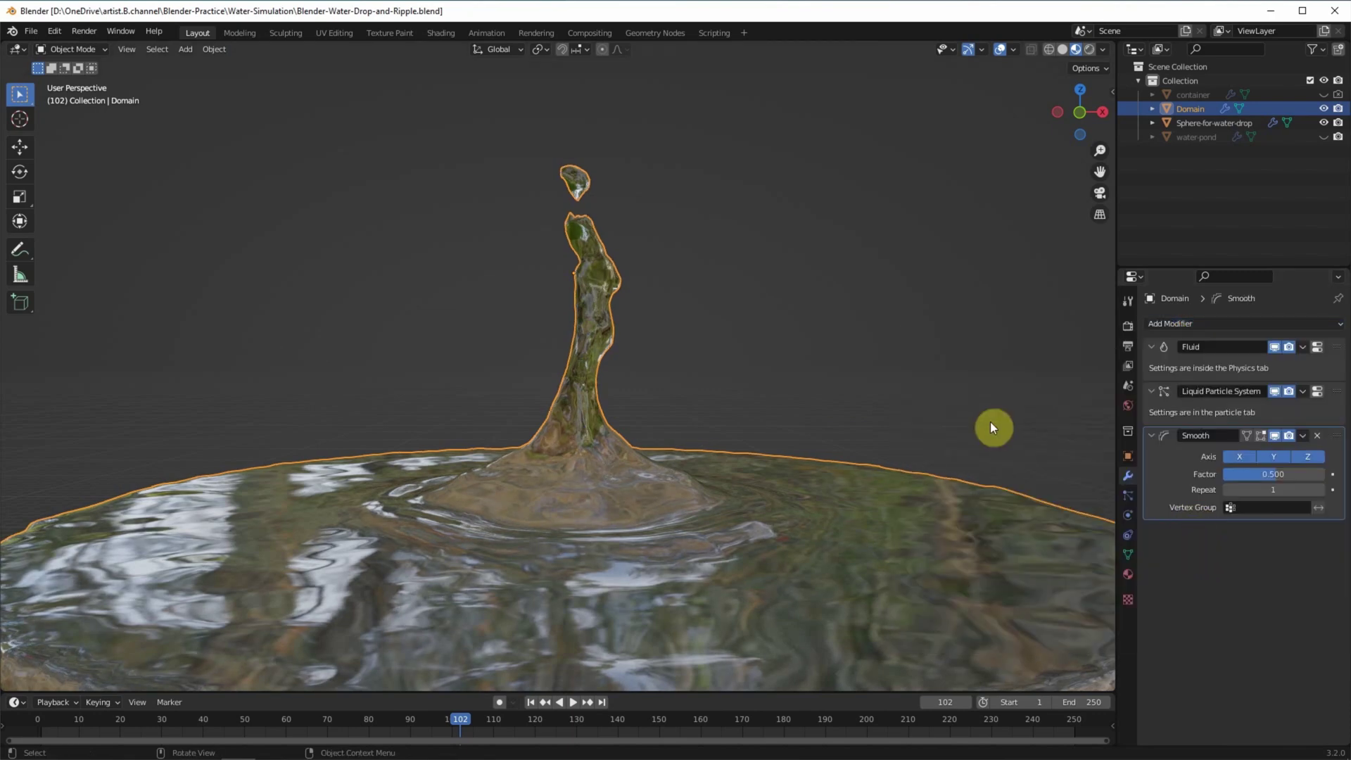
# Step: Set viewport World Opacity to 1, rotate the HDRI about -8.4°, and deselect the domain
pyautogui.click(1102, 50)
pyautogui.moveTo(1036, 239); pyautogui.dragTo(1161, 240)
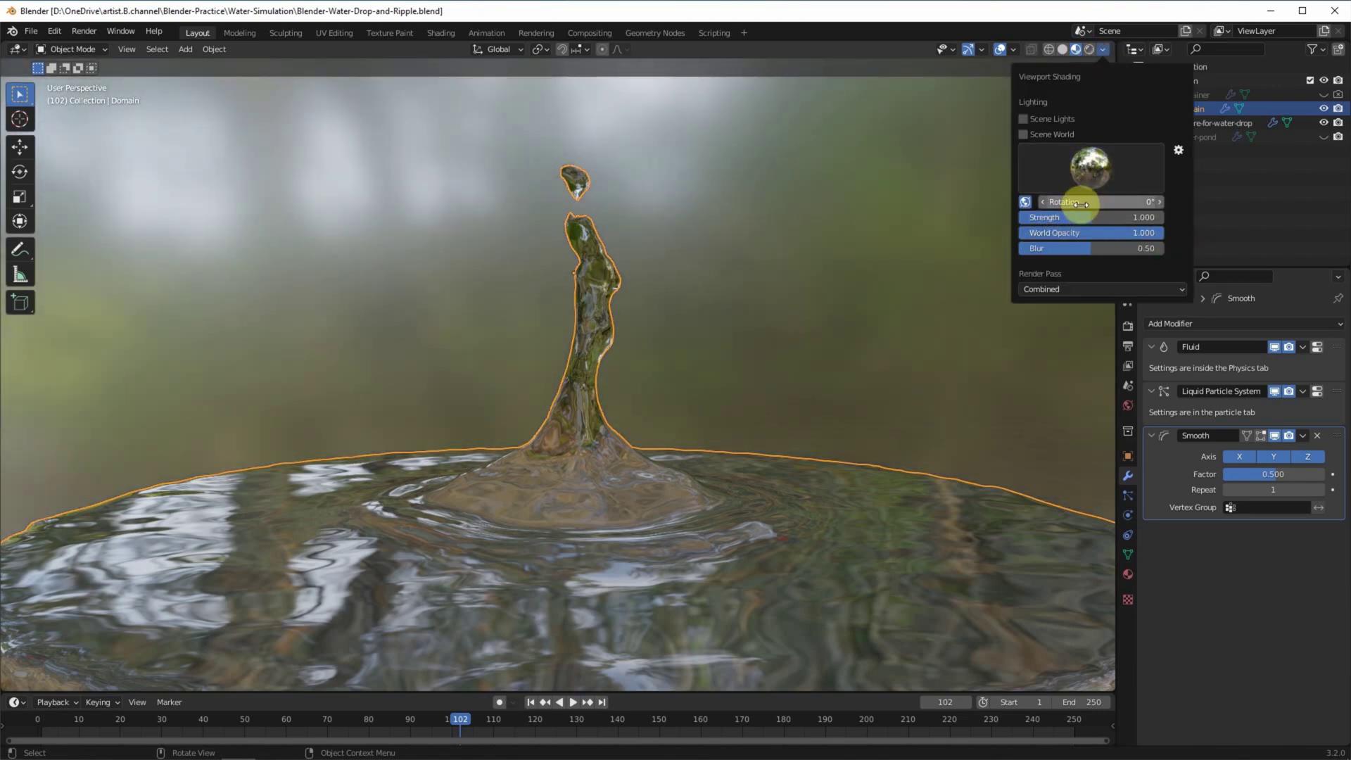
pyautogui.moveTo(1087, 201)
pyautogui.mouseDown()
pyautogui.moveTo(1062, 201)
pyautogui.moveTo(1119, 201)
pyautogui.mouseUp()
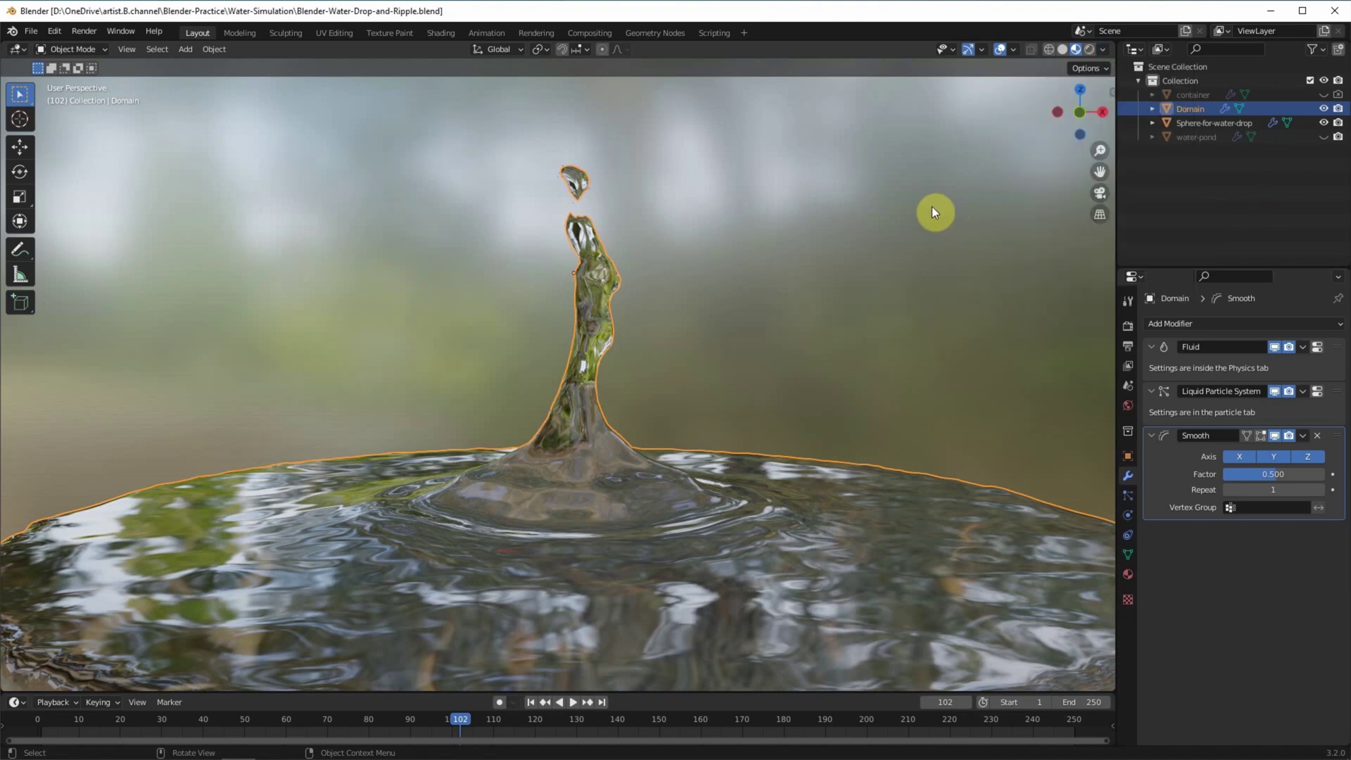
pyautogui.click(1178, 203)
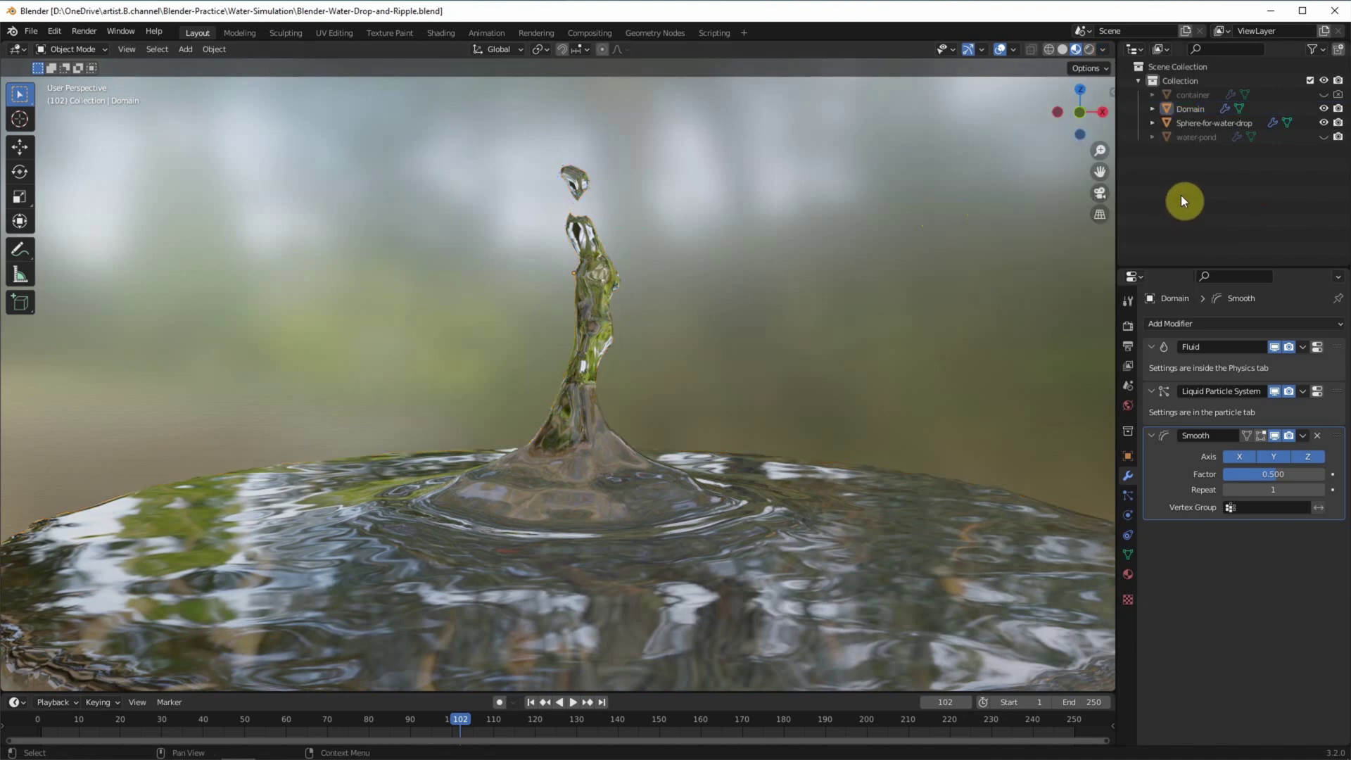
# Step: Play the glassy splash from frame 1, then scrub back and pause at frame 103
pyautogui.click(531, 702)
pyautogui.click(573, 702)
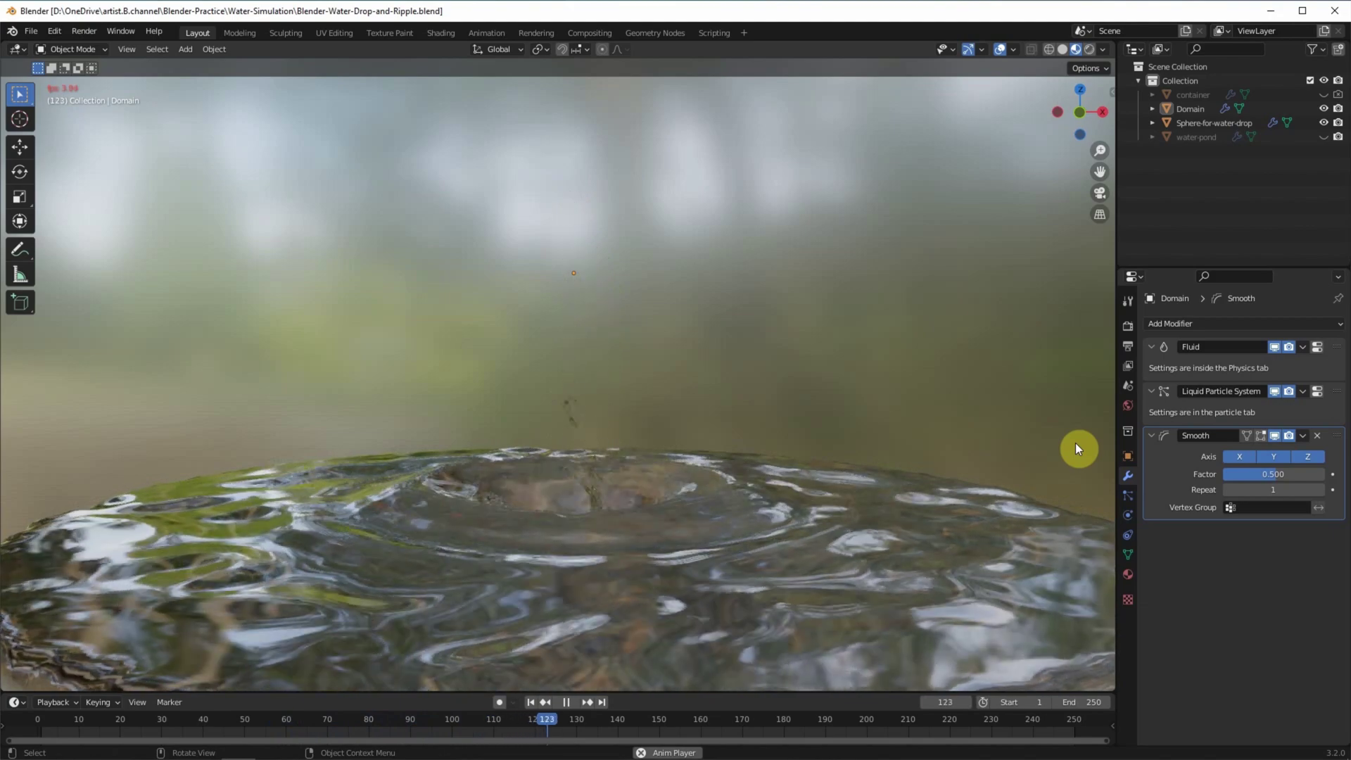
pyautogui.click(567, 702)
pyautogui.click(573, 702)
pyautogui.moveTo(581, 719); pyautogui.dragTo(463, 722)
pyautogui.press('space')
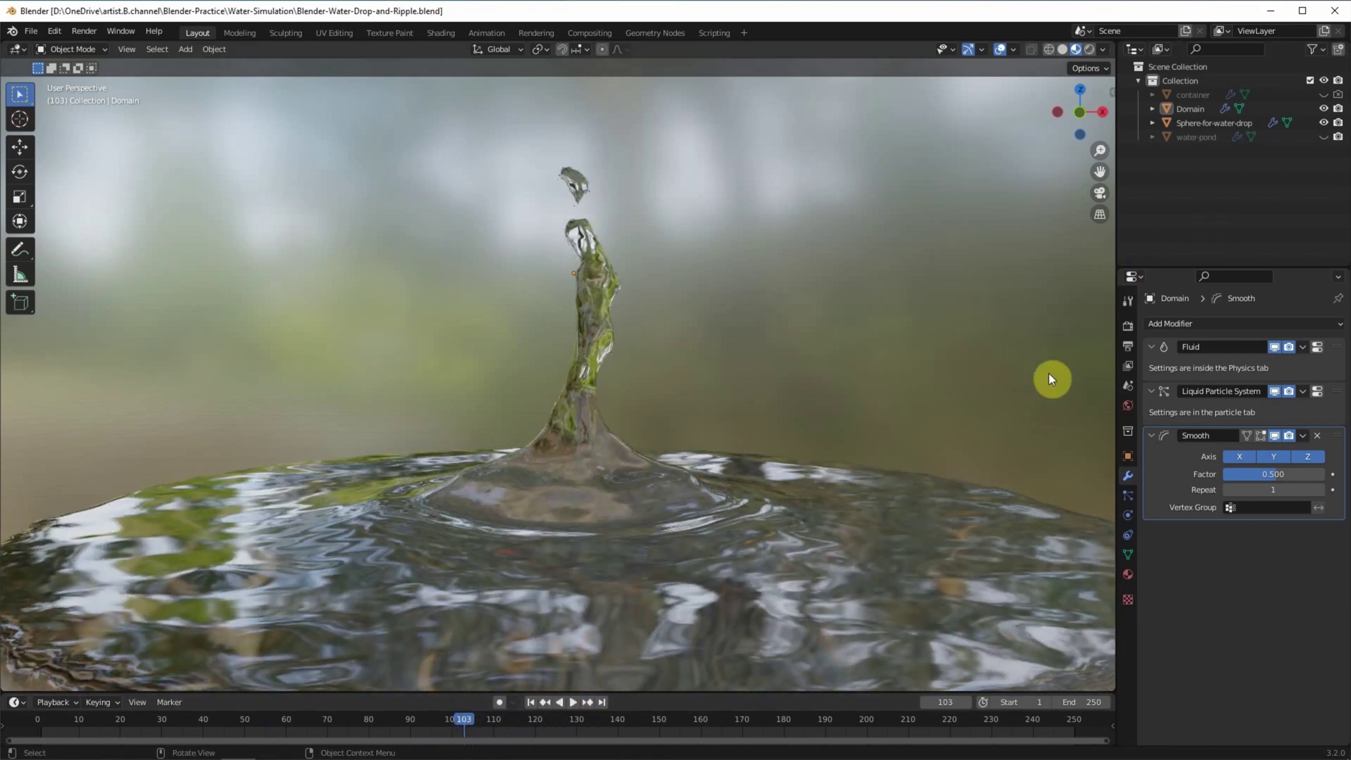